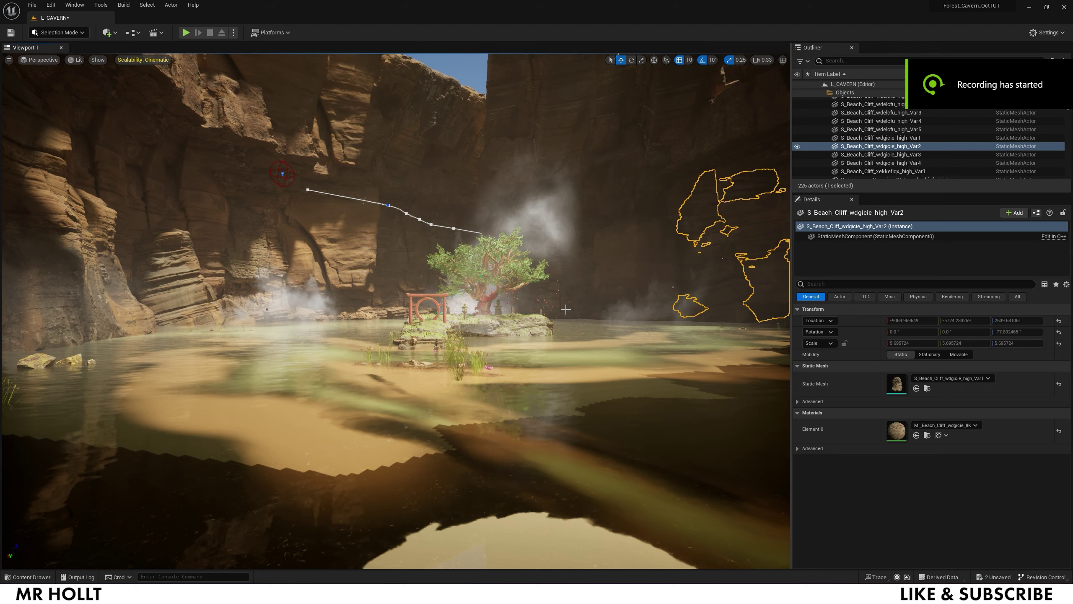
# Survey the cavern scene around the pool, the red gate and the tree island to find a camera view.
pyautogui.moveTo(395, 311); pyautogui.dragTo(424, 321, button='right')
pyautogui.press('w')
pyautogui.press('s')
pyautogui.press('q')
pyautogui.press('s')
pyautogui.press('q')
pyautogui.press('e')
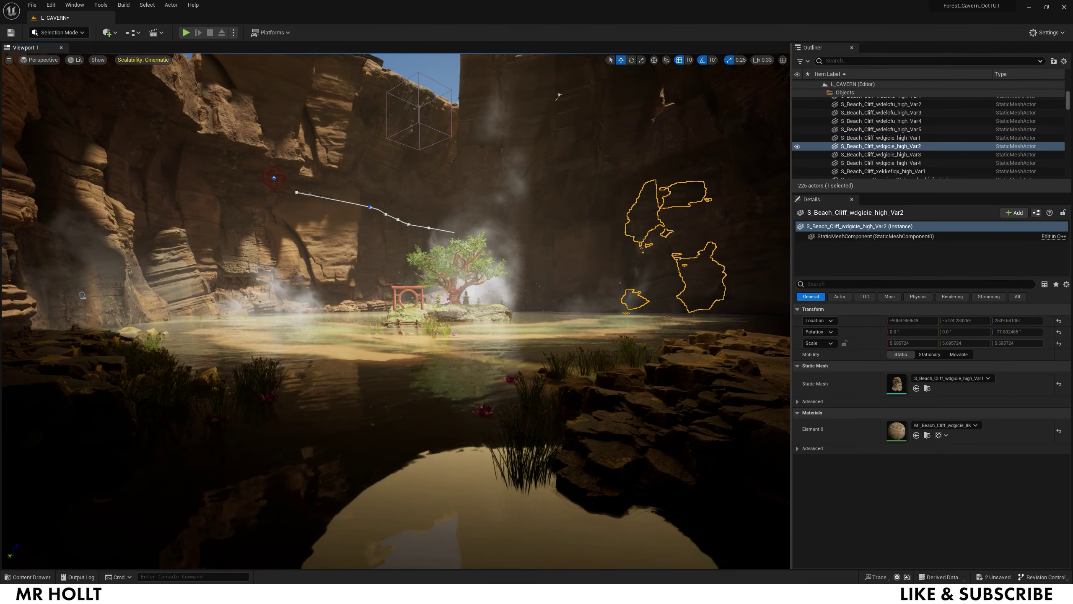
pyautogui.press('w')
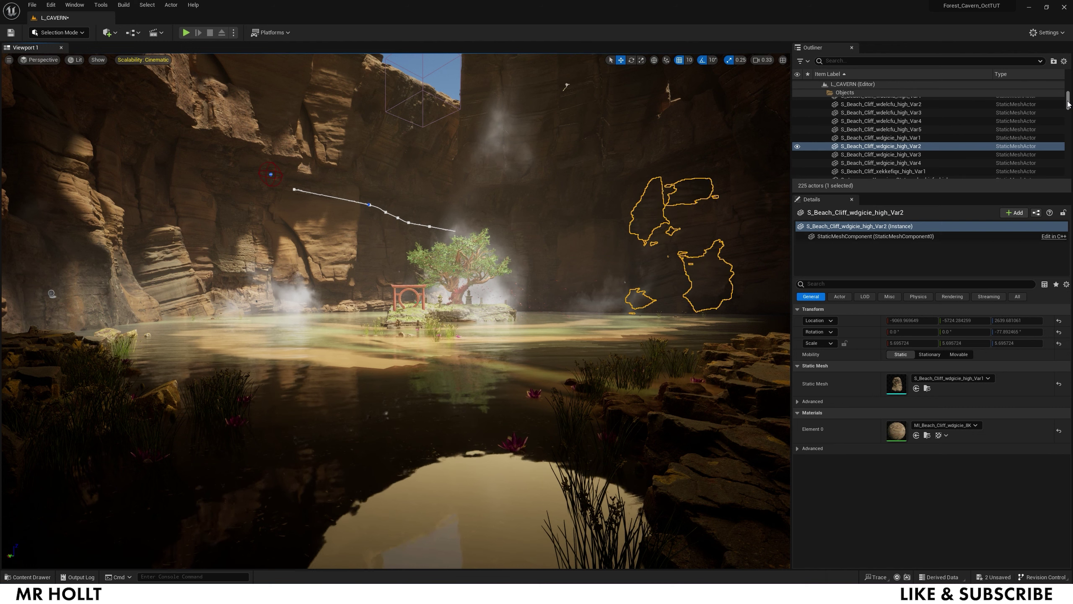
# Add a Cine Camera Actor to the level and place it in the Cinema folder.
pyautogui.moveTo(1068, 102); pyautogui.dragTo(1067, 86)
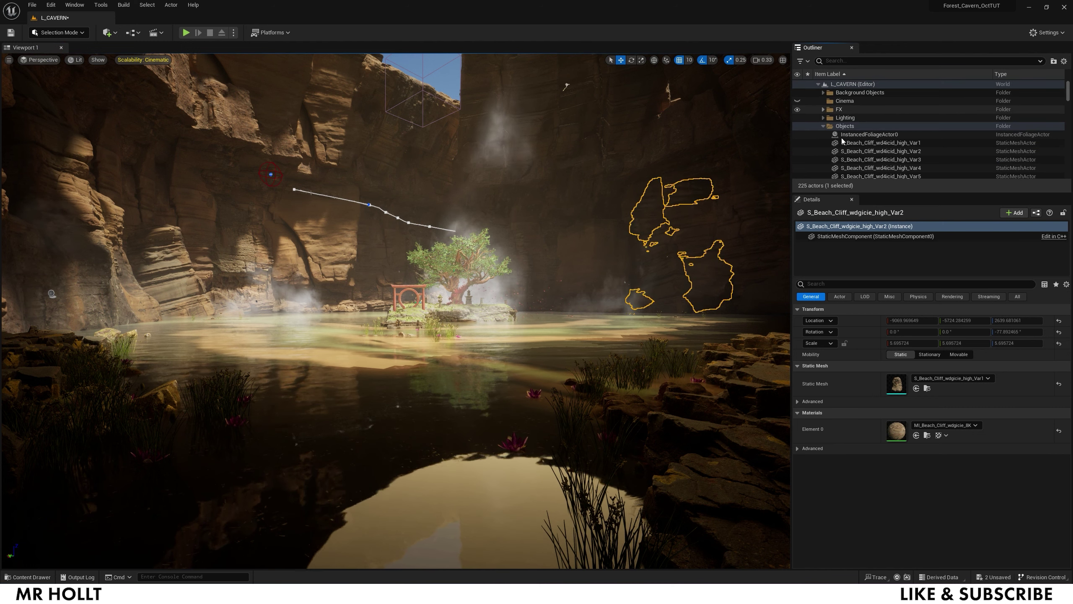
pyautogui.click(823, 109)
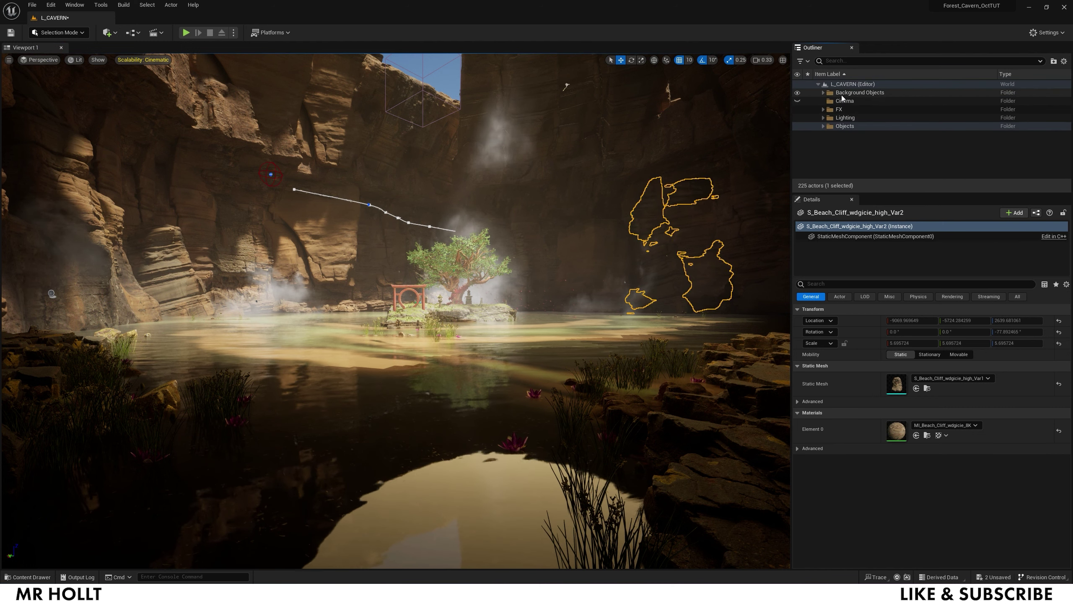
pyautogui.click(115, 33)
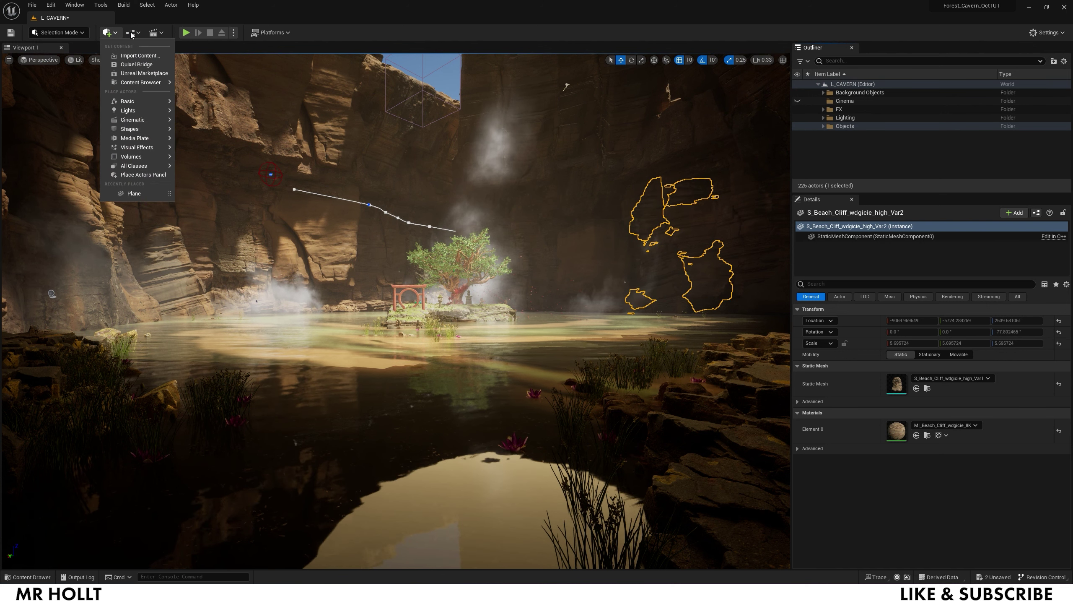
pyautogui.moveTo(136, 120)
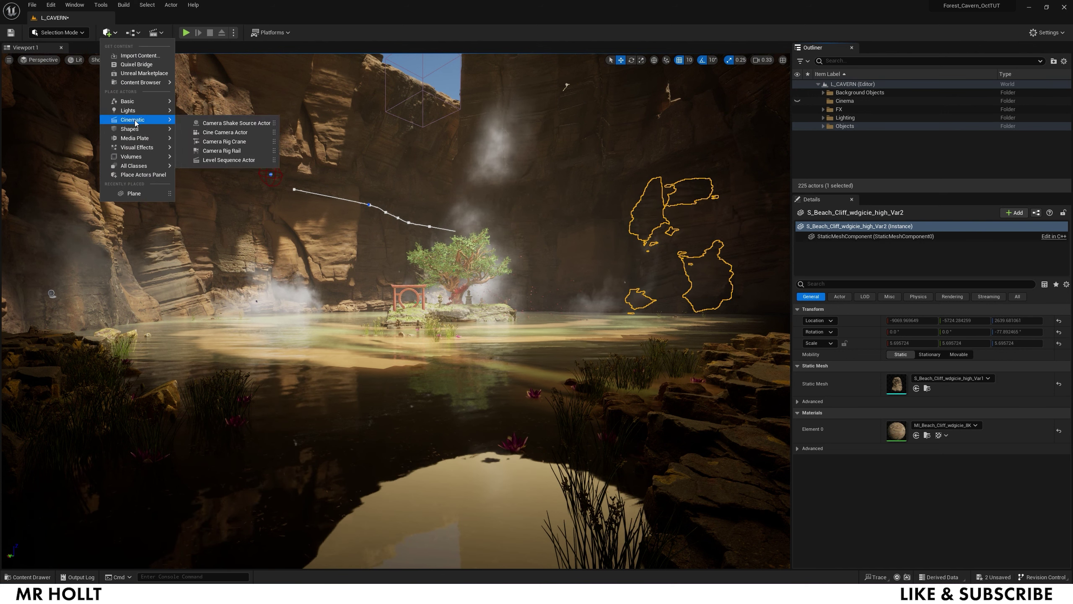
pyautogui.click(219, 133)
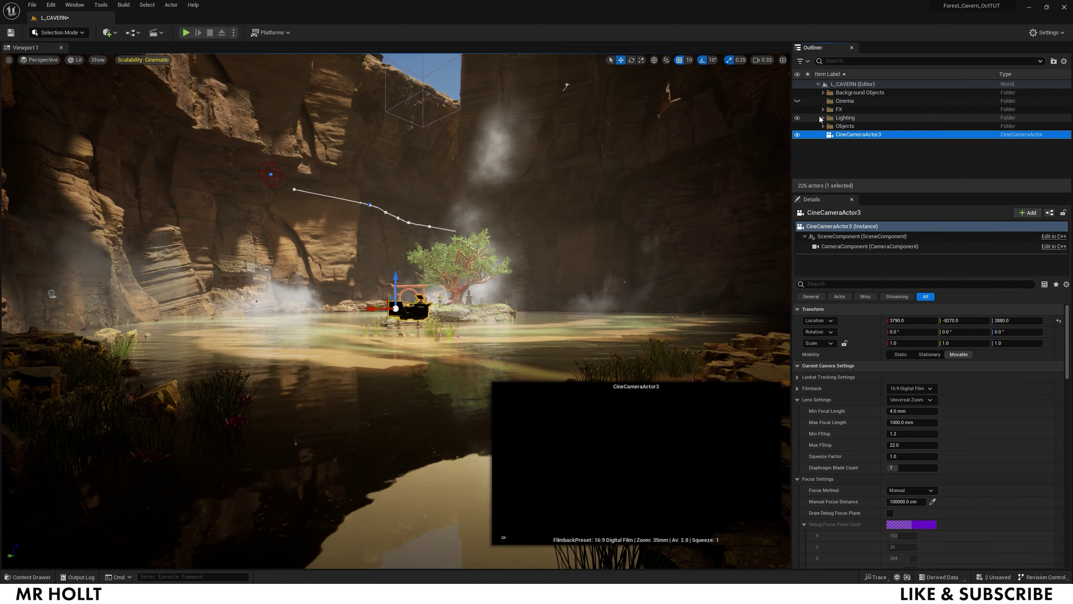
pyautogui.moveTo(853, 134); pyautogui.dragTo(844, 101)
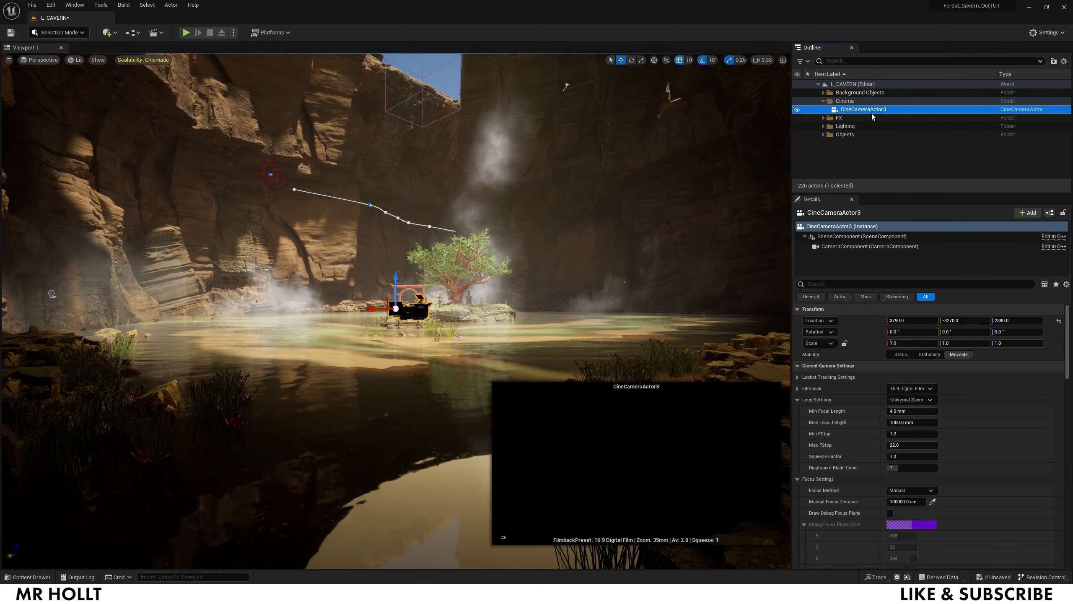
# Pilot the new cine camera and aim it across the water at the red gate and tree.
pyautogui.rightClick(849, 106)
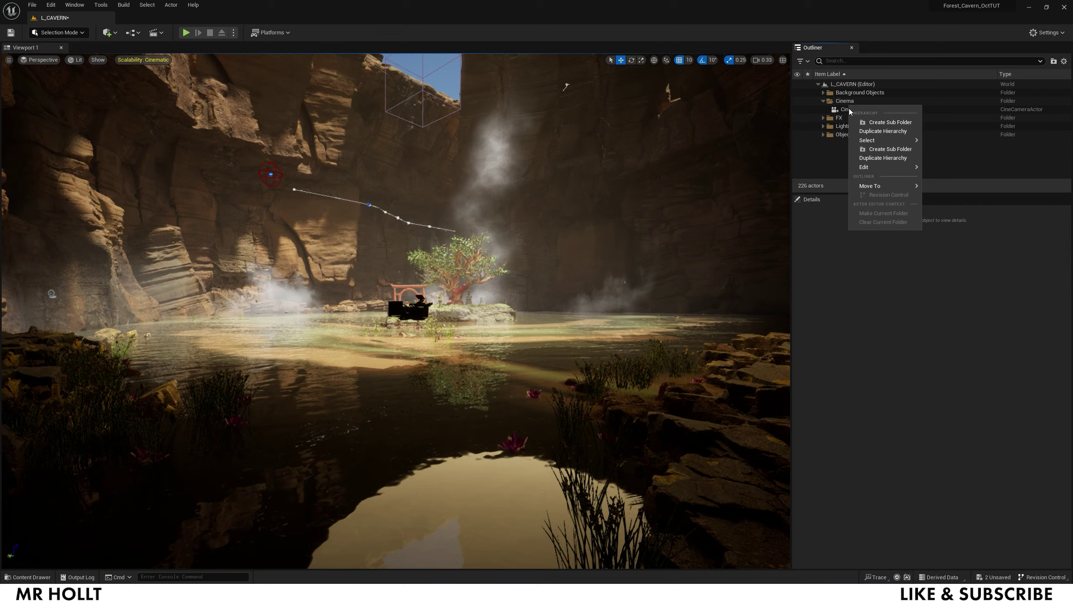
pyautogui.click(850, 110)
pyautogui.rightClick(868, 109)
pyautogui.click(917, 188)
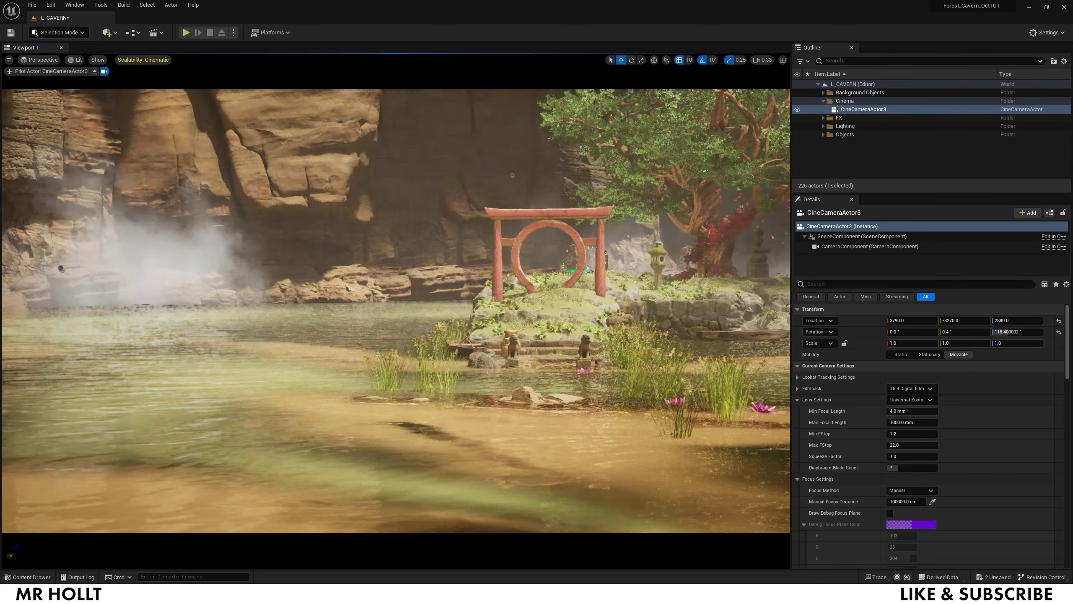
pyautogui.moveTo(588, 269); pyautogui.dragTo(701, 254, button='right')
pyautogui.moveTo(326, 219); pyautogui.dragTo(341, 187, button='right')
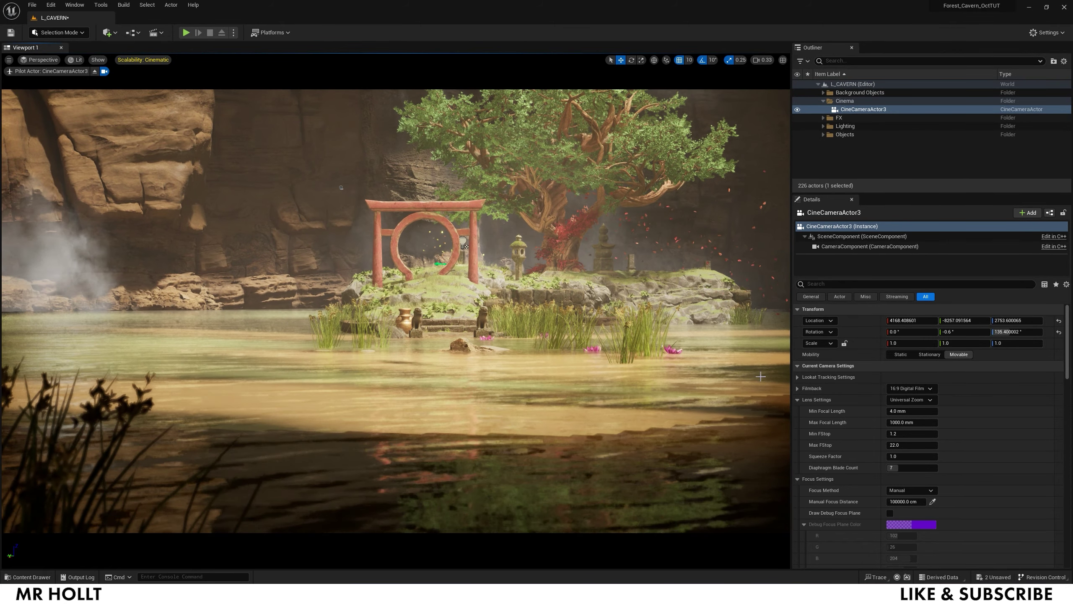
# Compare the 16:9 Digital Film and 16:9 DSLR filmbacks on the camera and settle on 16:9 DSLR.
pyautogui.click(924, 389)
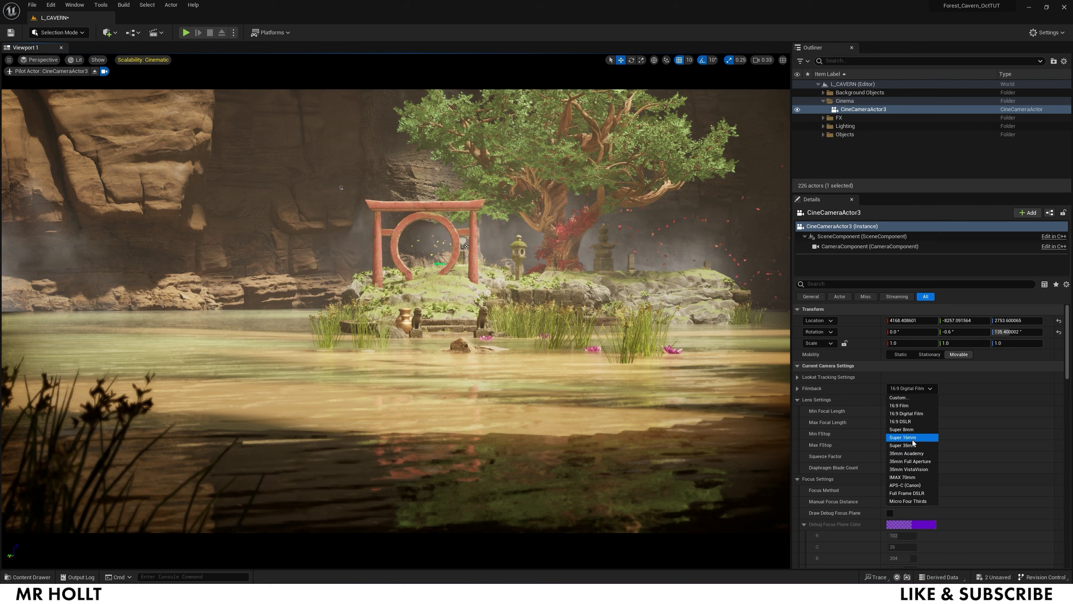
pyautogui.click(912, 420)
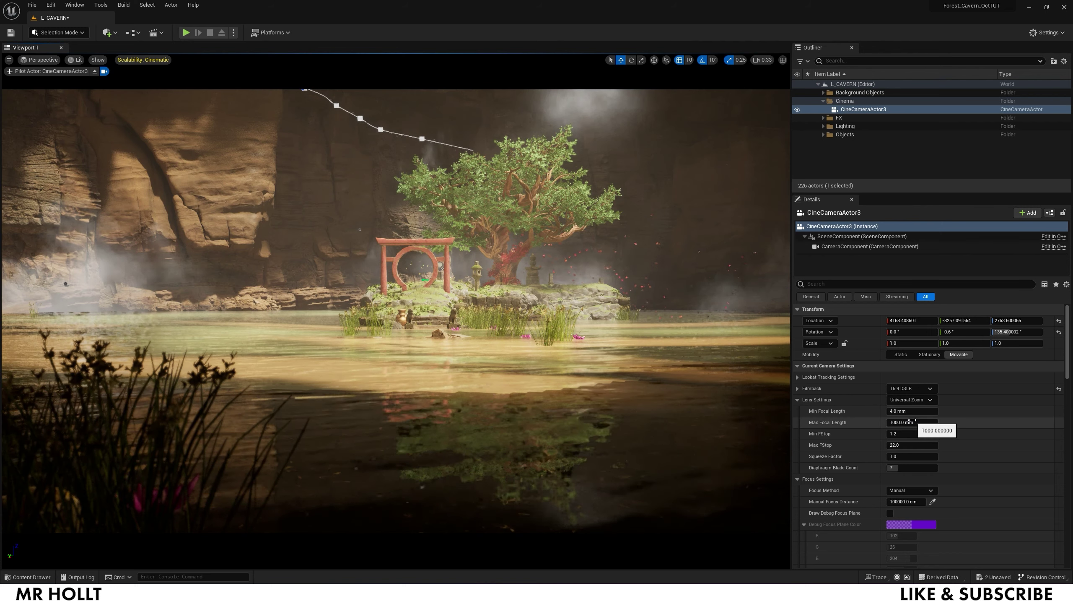
pyautogui.click(922, 388)
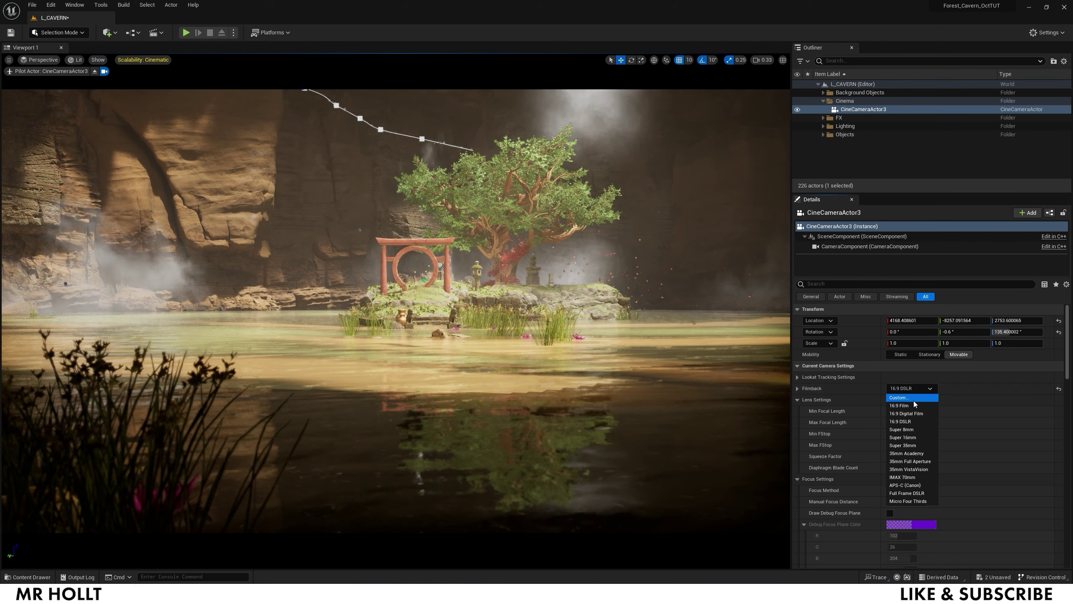
pyautogui.click(914, 410)
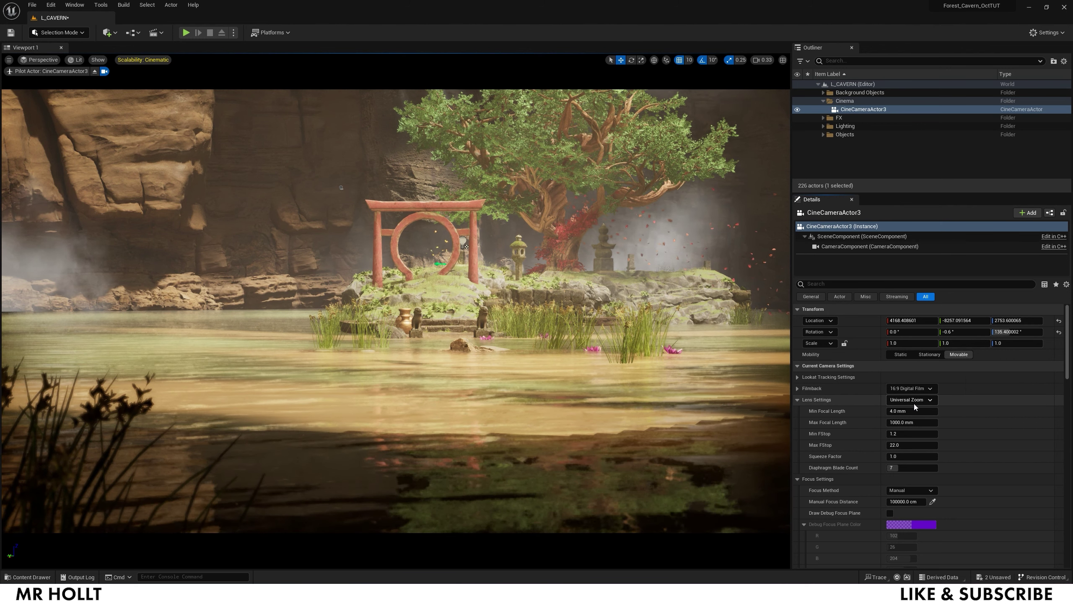
pyautogui.click(915, 388)
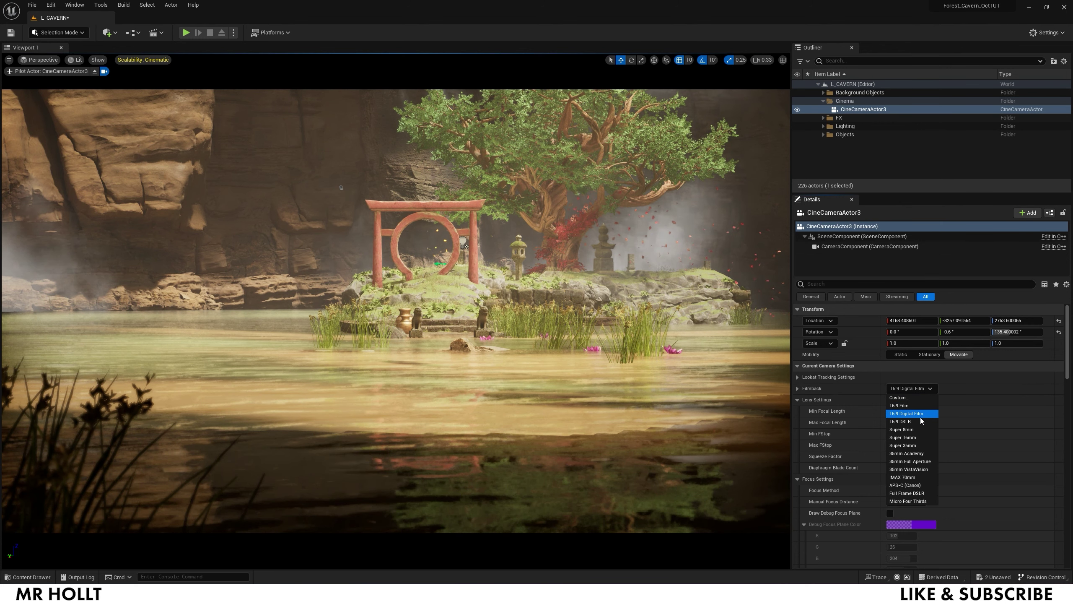
pyautogui.click(922, 422)
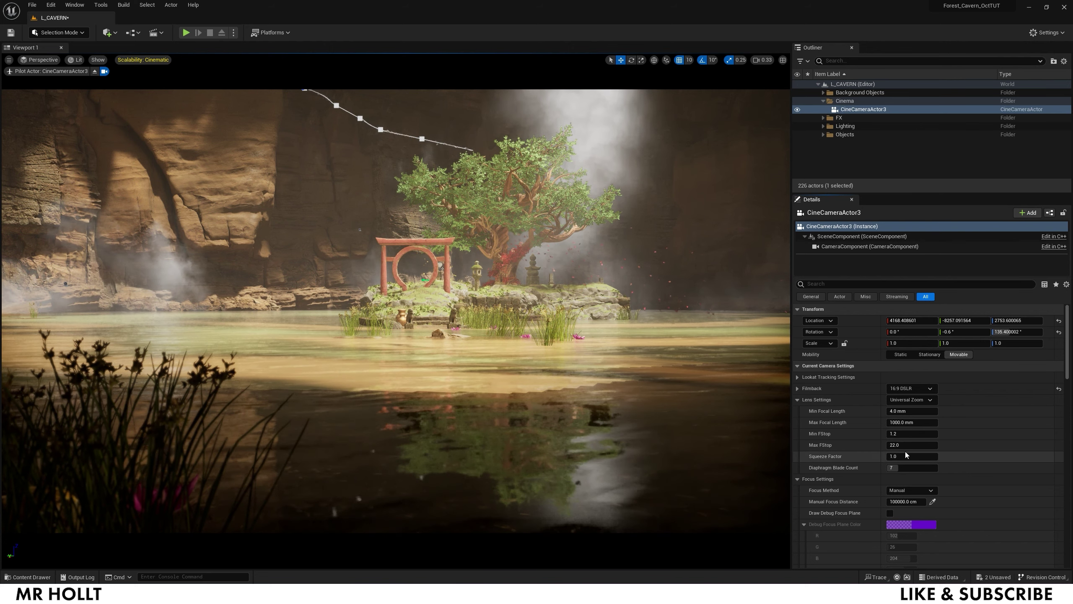
# Collapse the debug focus plane color values and set the camera's Current Focal Length to 22.
pyautogui.scroll(-1, 903, 464)
pyautogui.scroll(-5, 903, 465)
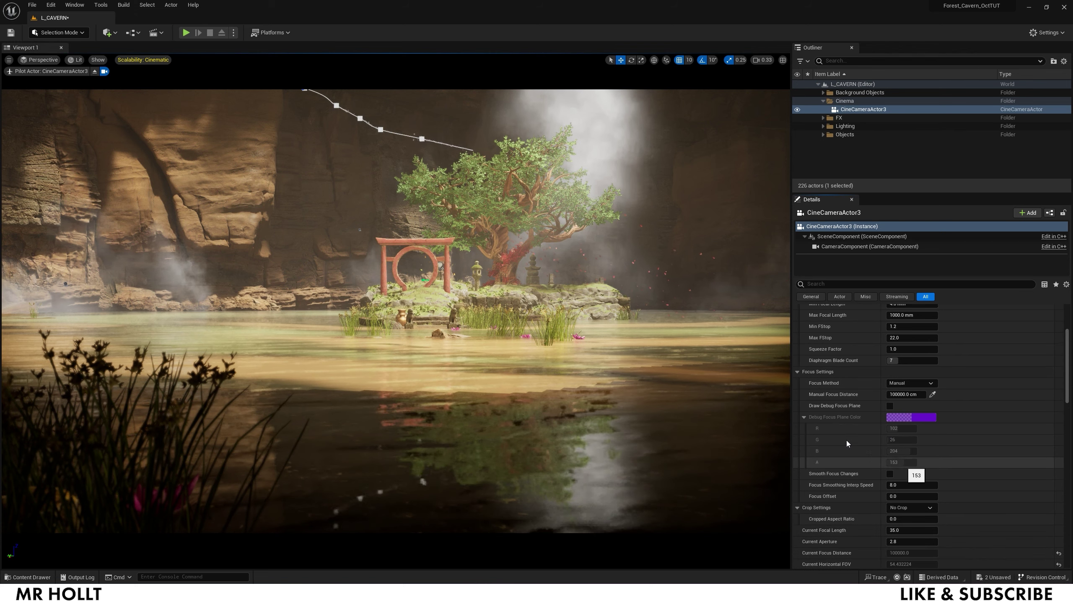
pyautogui.click(804, 417)
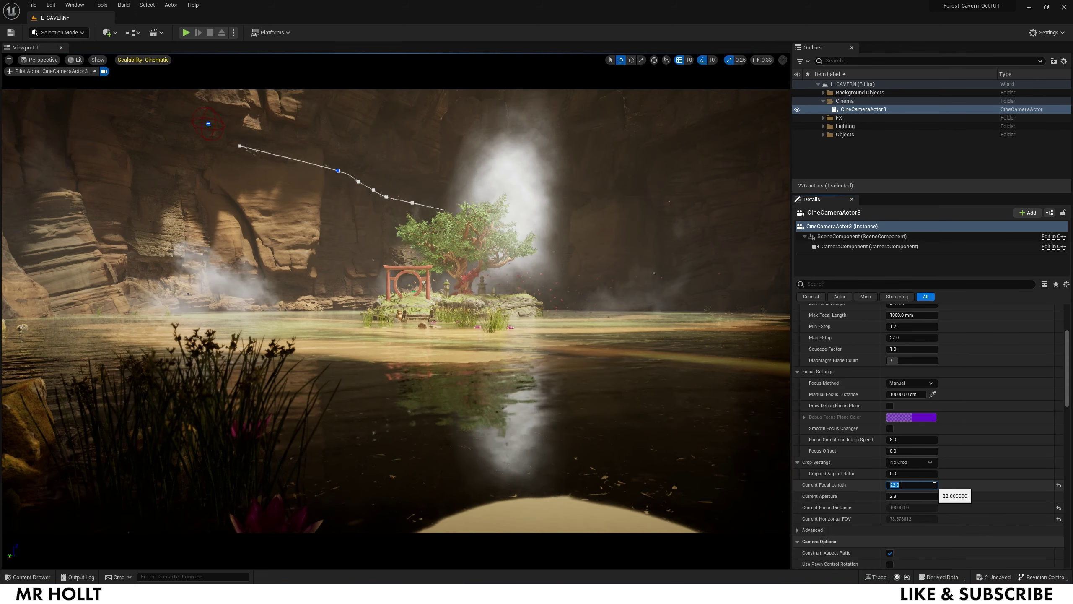
pyautogui.write('22')
pyautogui.press('Return')
# Reposition the piloted camera so the island is framed between reeds on both banks.
pyautogui.moveTo(396, 311)
pyautogui.mouseDown(button='right')
pyautogui.moveTo(393, 393)
pyautogui.moveTo(376, 288)
pyautogui.moveTo(404, 301)
pyautogui.mouseUp(button='right')
pyautogui.press('q')
pyautogui.press('e')
pyautogui.press('s')
pyautogui.press('e')
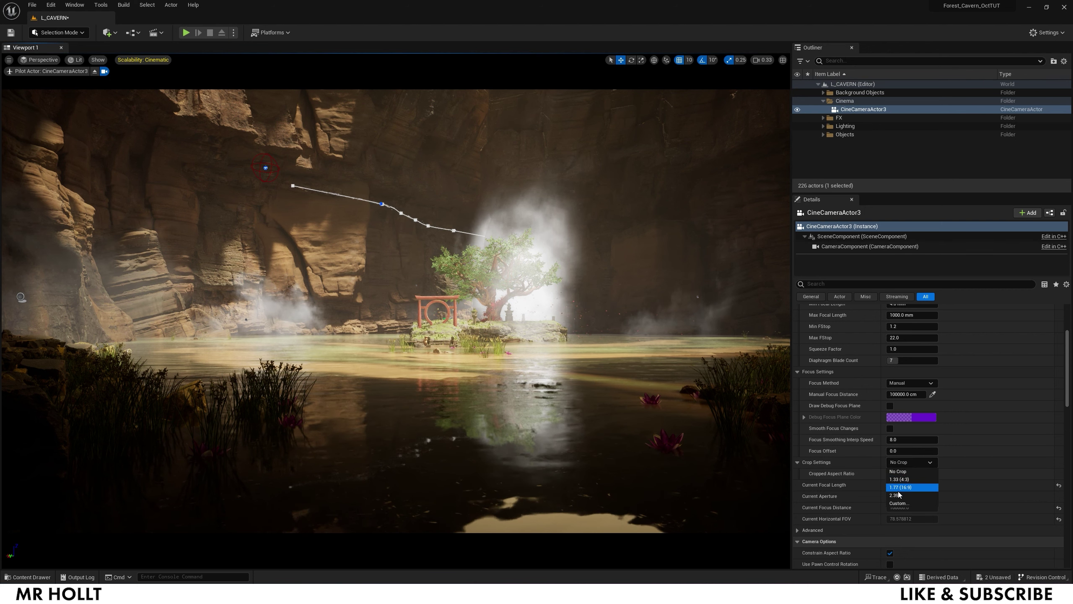
# Set the camera's crop to 2.39 and its Squeeze Factor to 2.0, then adjust the framing of the island.
pyautogui.click(894, 495)
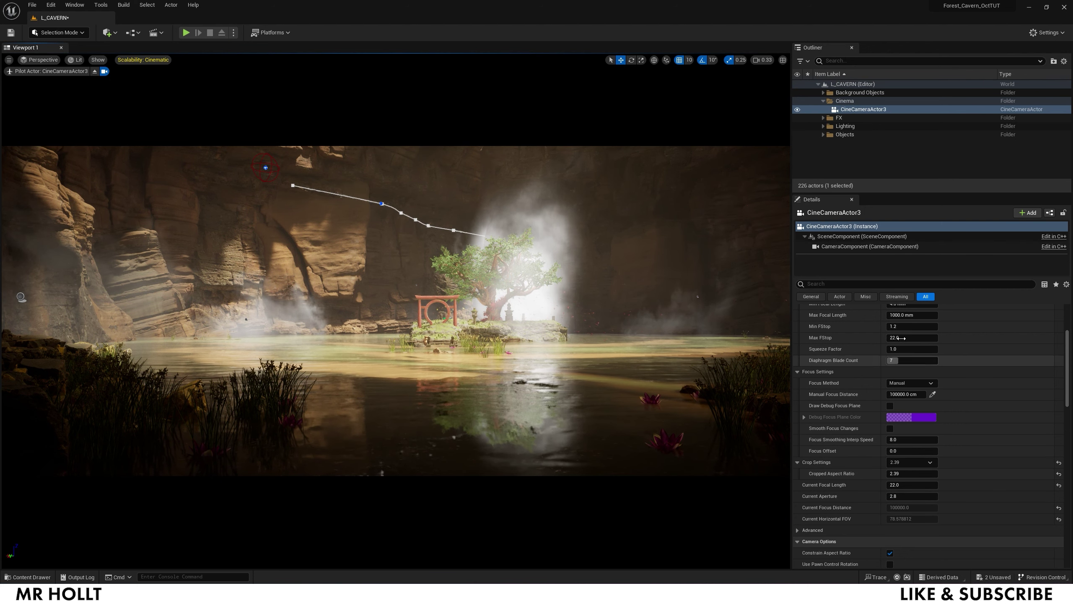
pyautogui.click(912, 349)
pyautogui.write('2')
pyautogui.press('Return')
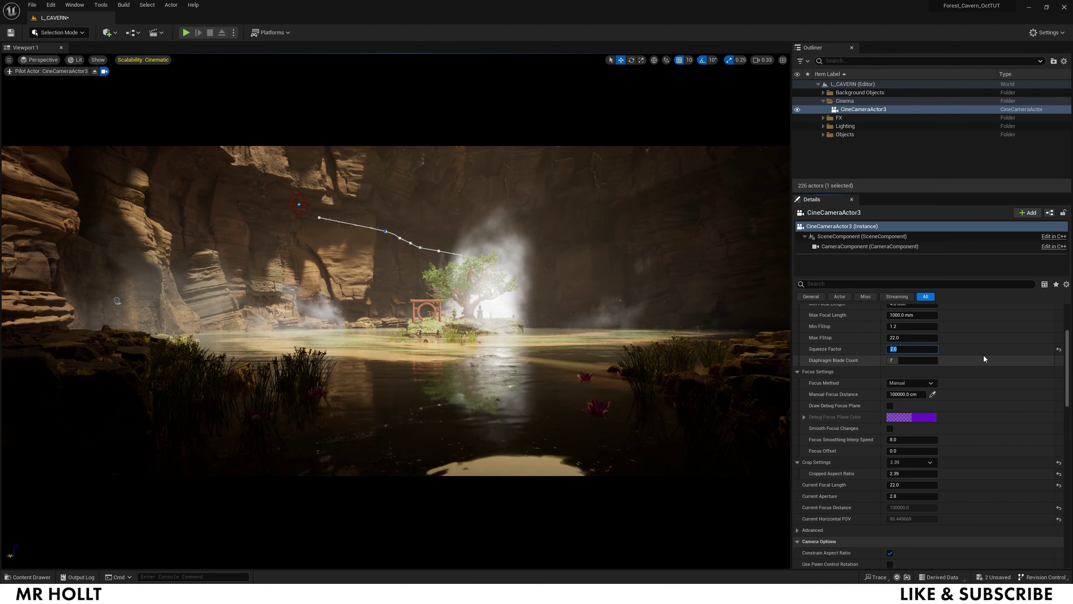
pyautogui.press('w')
pyautogui.moveTo(588, 337); pyautogui.dragTo(588, 336, button='right')
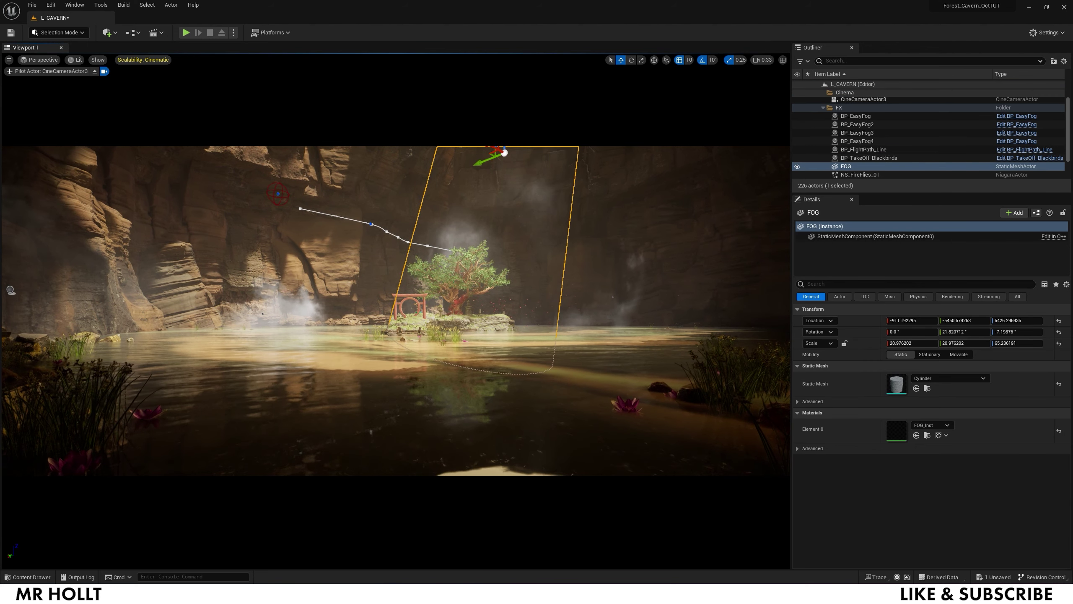
# Select the cine camera and create a level sequence saved as LS_CAVERN in the Content folder.
pyautogui.scroll(1, 861, 99)
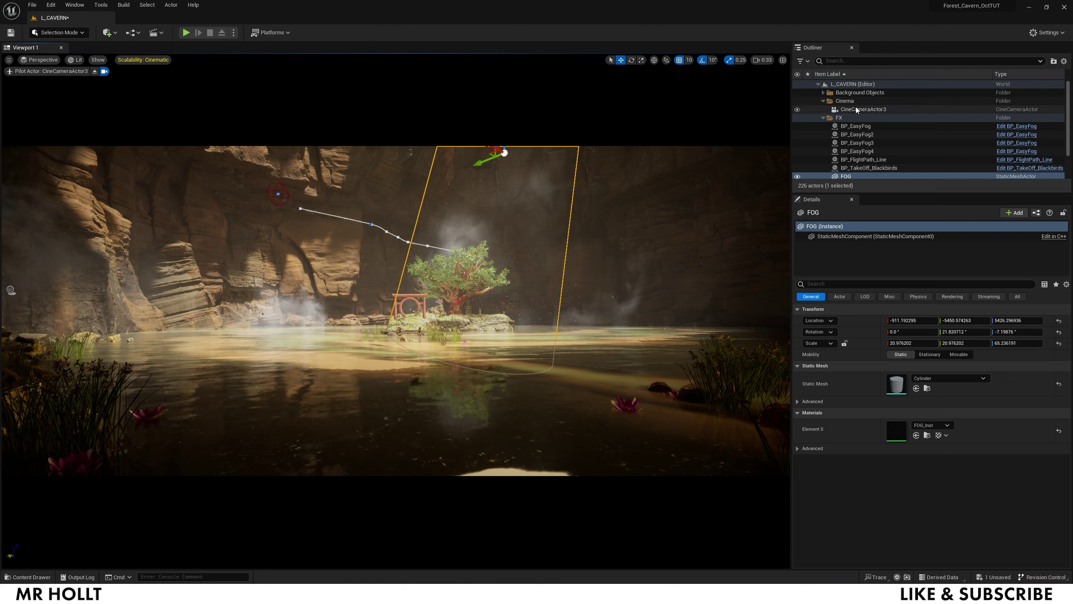
pyautogui.click(857, 110)
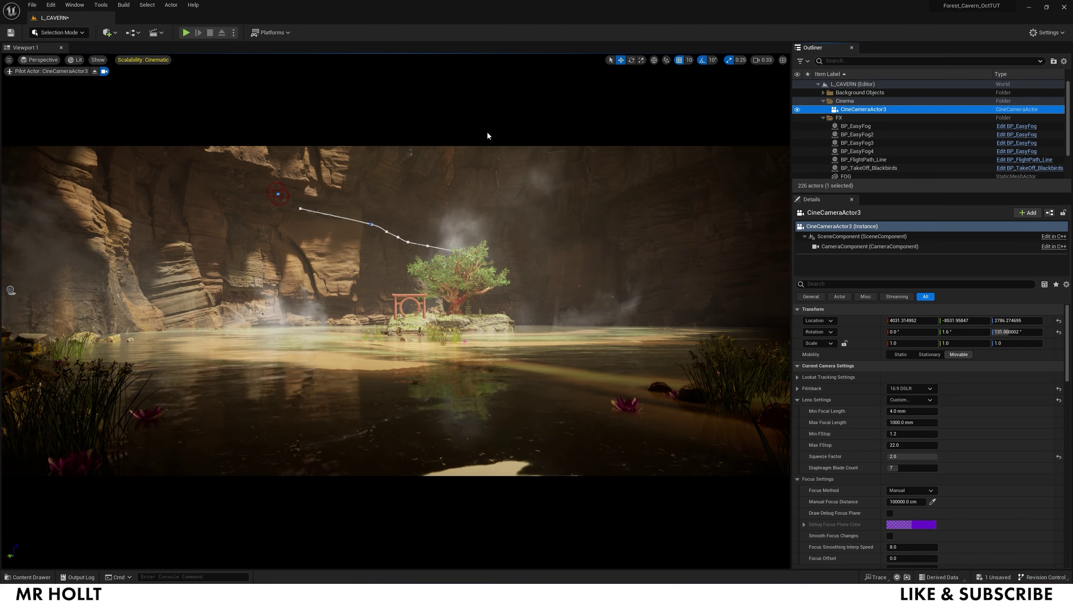
pyautogui.click(160, 34)
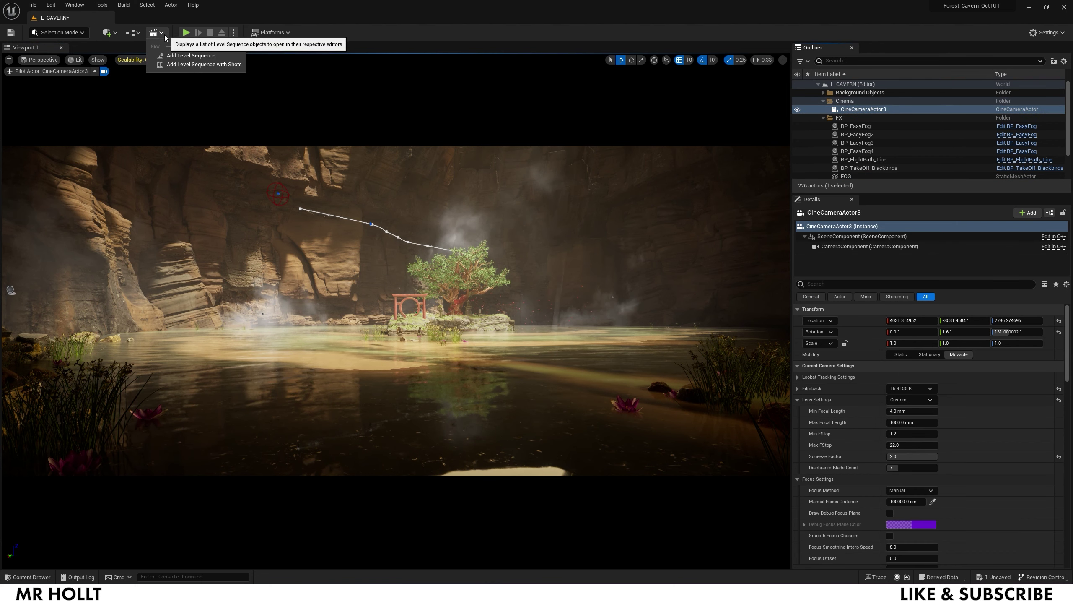
pyautogui.click(180, 55)
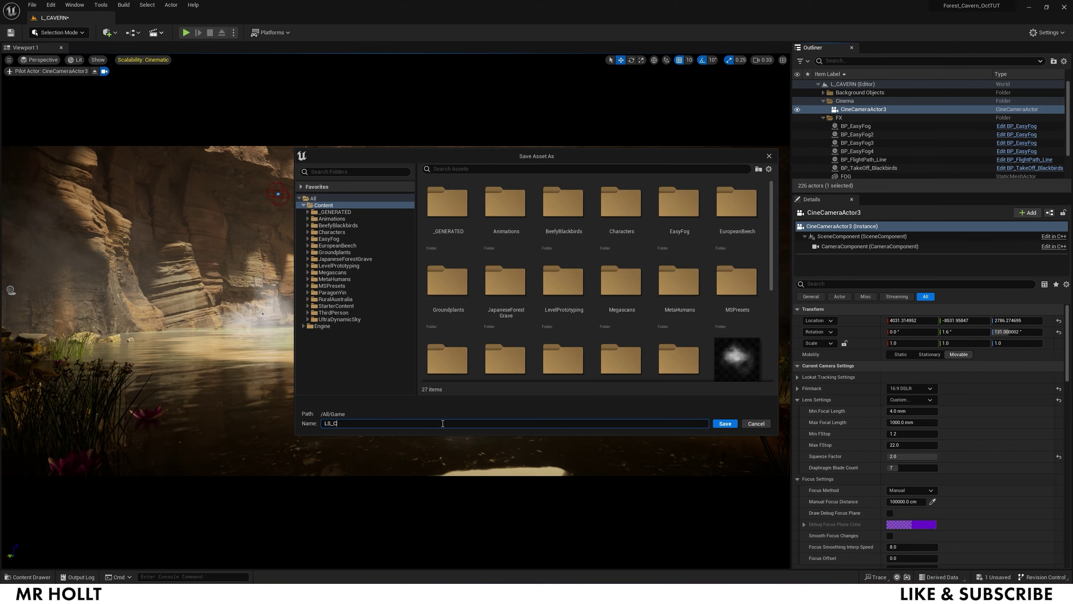
pyautogui.click(725, 423)
# Move the LS_CAVERN sequence into the Cinema folder and collapse the FX folder.
pyautogui.scroll(-1, 963, 169)
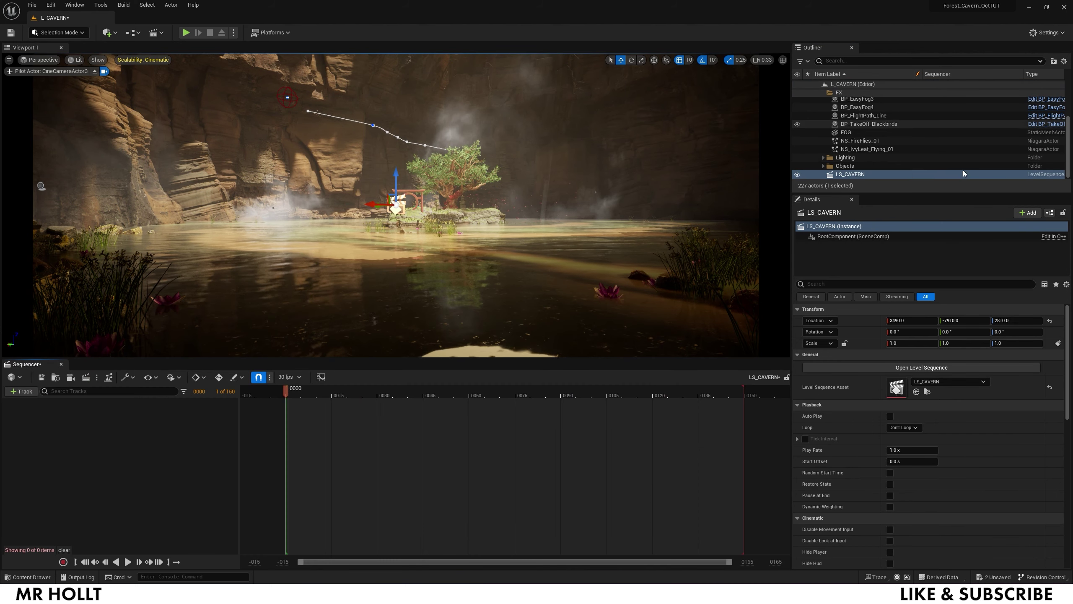
pyautogui.scroll(2, 865, 156)
pyautogui.moveTo(856, 174); pyautogui.dragTo(852, 101)
pyautogui.click(824, 128)
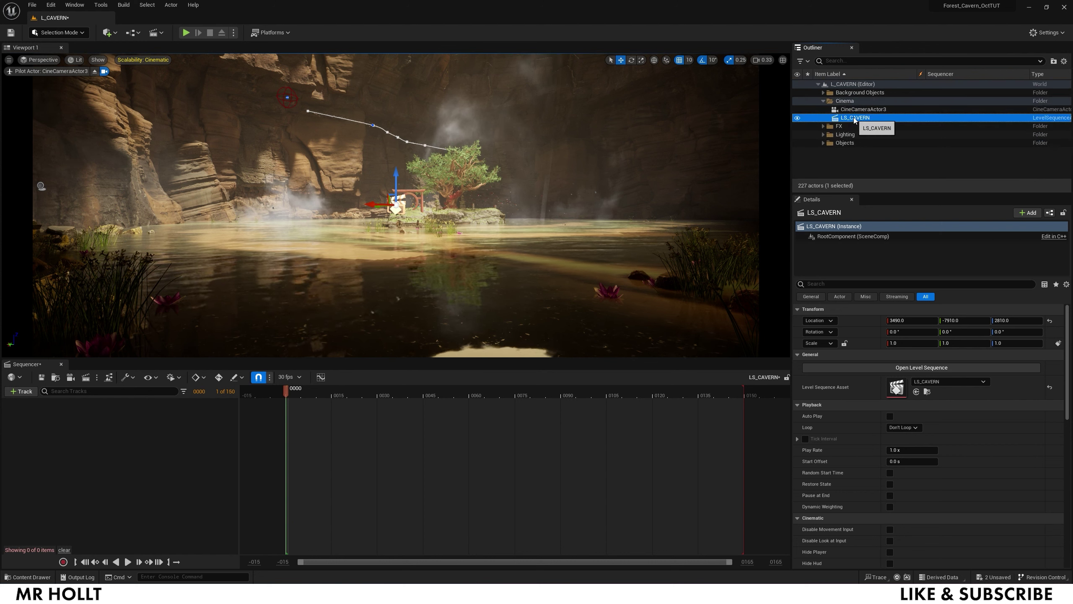
# Add CineCameraActor3 as an actor track in the LS_CAVERN sequence.
pyautogui.click(21, 392)
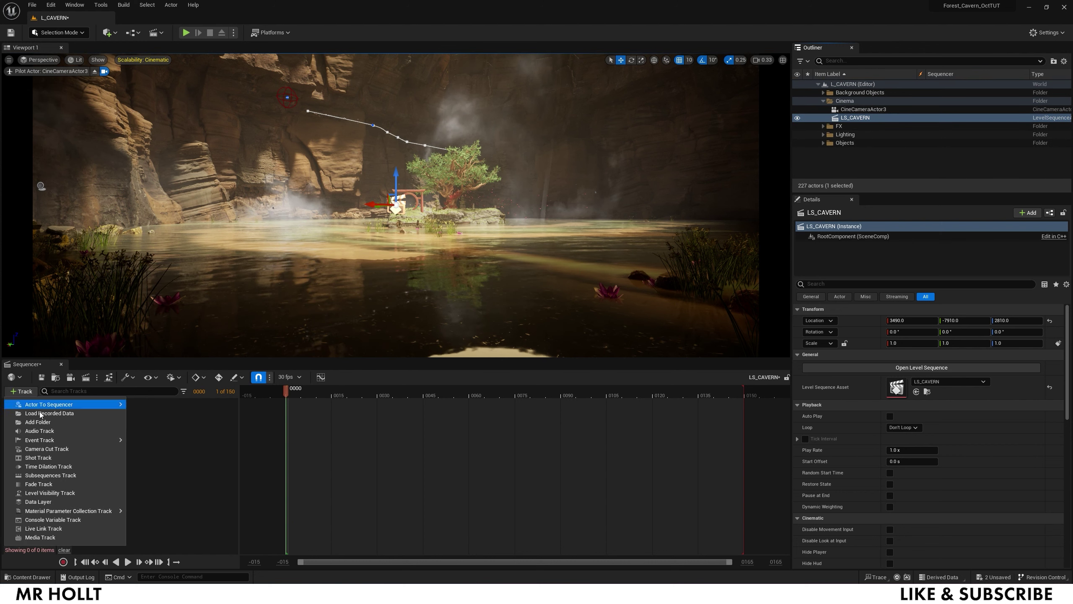
pyautogui.moveTo(45, 406)
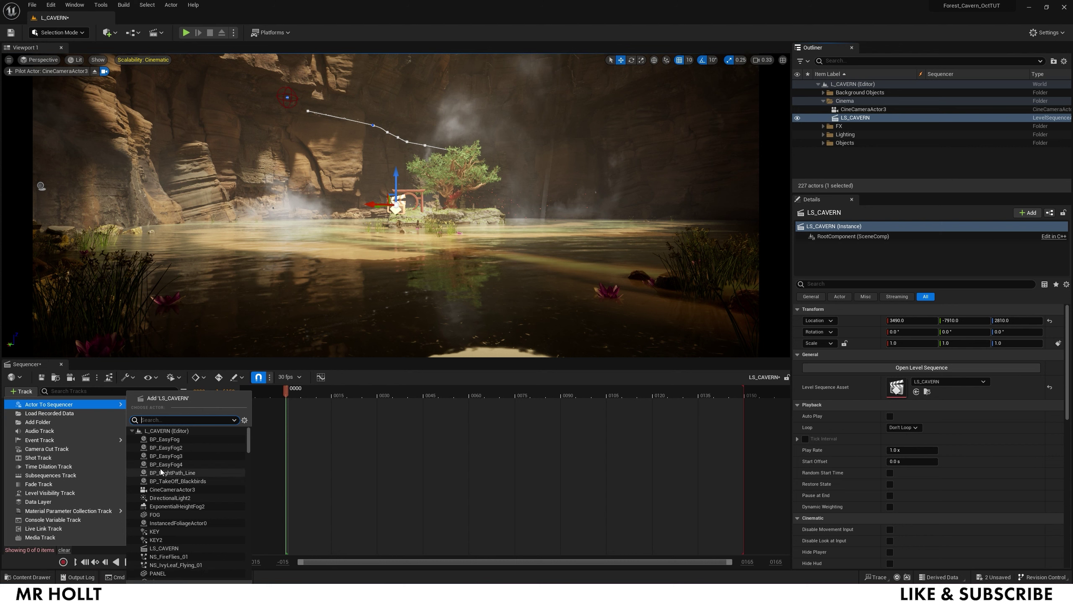
pyautogui.click(170, 489)
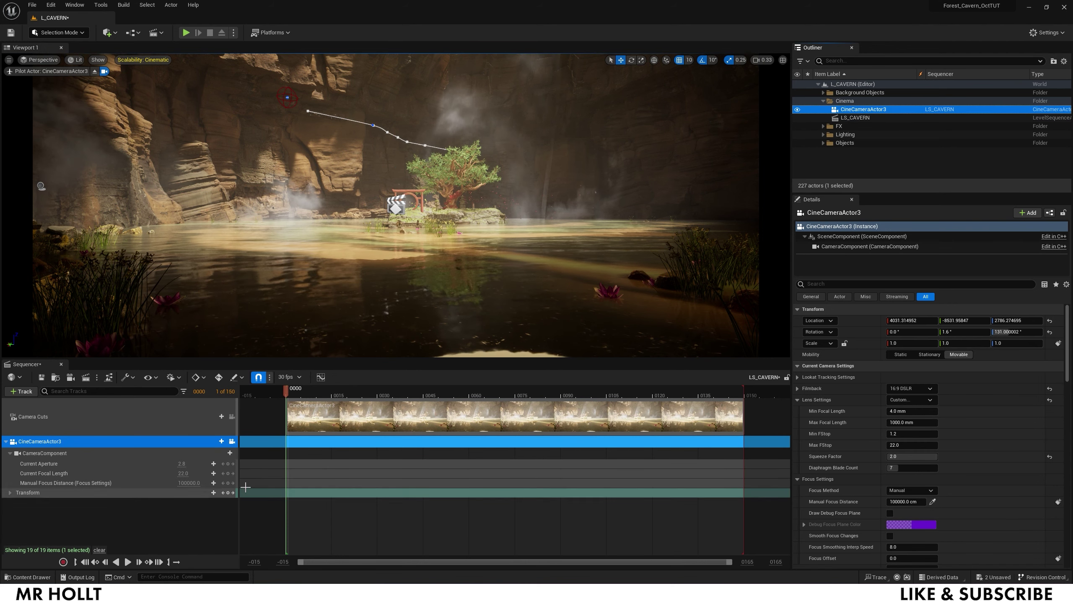
# Pull the piloted camera back for a wider opening view of the island and key its Transform at frame 0.
pyautogui.moveTo(411, 291); pyautogui.dragTo(420, 282, button='right')
pyautogui.press('s')
pyautogui.press('d')
pyautogui.press('a')
pyautogui.press('s')
pyautogui.press('e')
pyautogui.press('s')
pyautogui.press('w')
pyautogui.press('q')
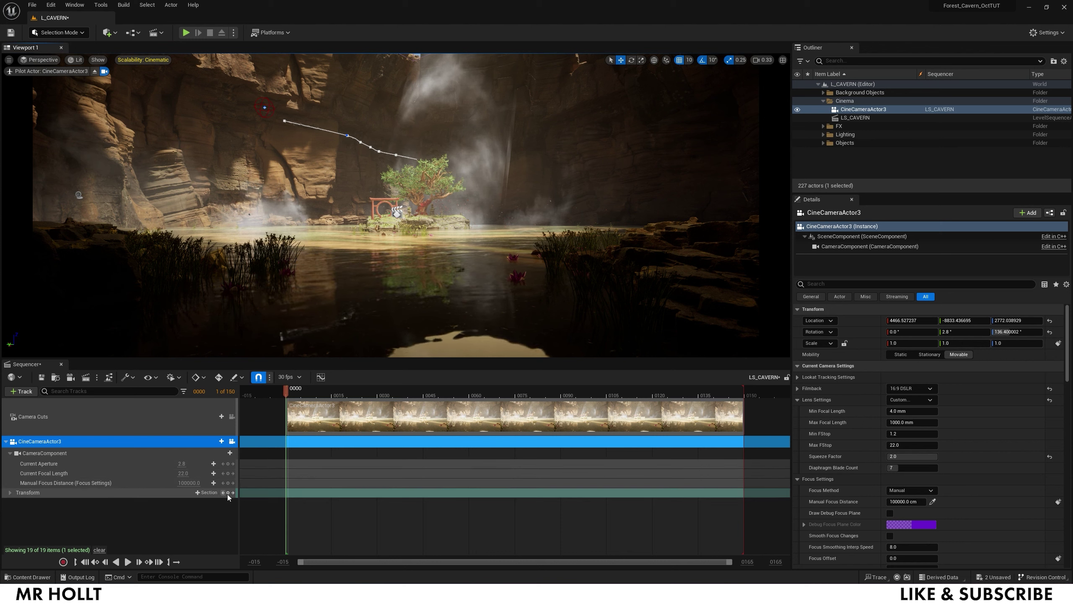
pyautogui.click(228, 493)
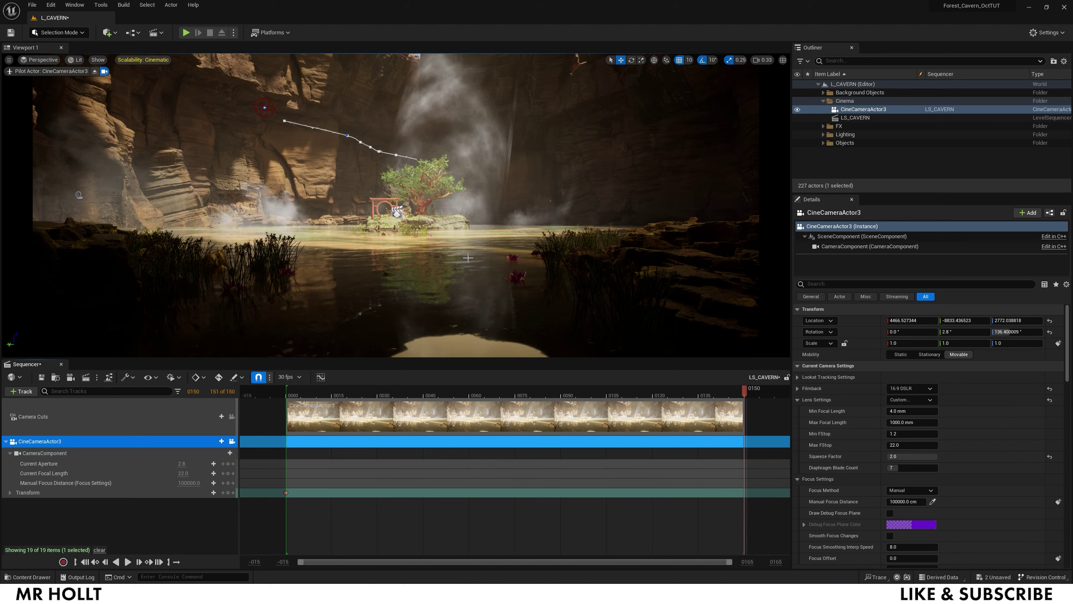
# Push the piloted camera in closer to the island at frame 150 and key its Transform.
pyautogui.press('w')
pyautogui.moveTo(469, 258); pyautogui.dragTo(468, 258, button='right')
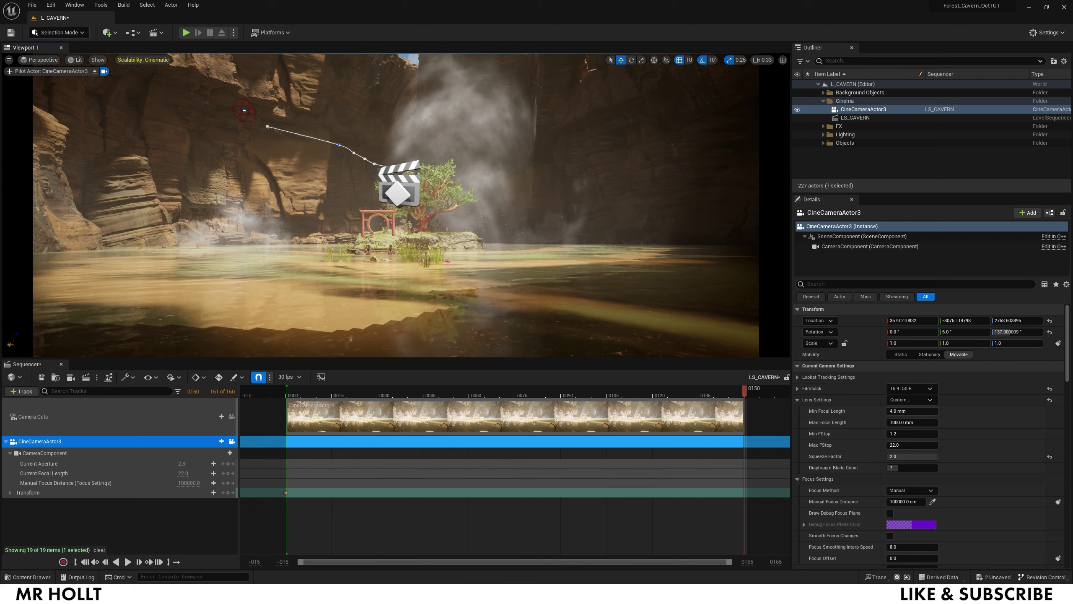
pyautogui.click(227, 493)
# Play back the LS_CAVERN sequence from near the start to review the push-in, stopping before the end.
pyautogui.click(306, 392)
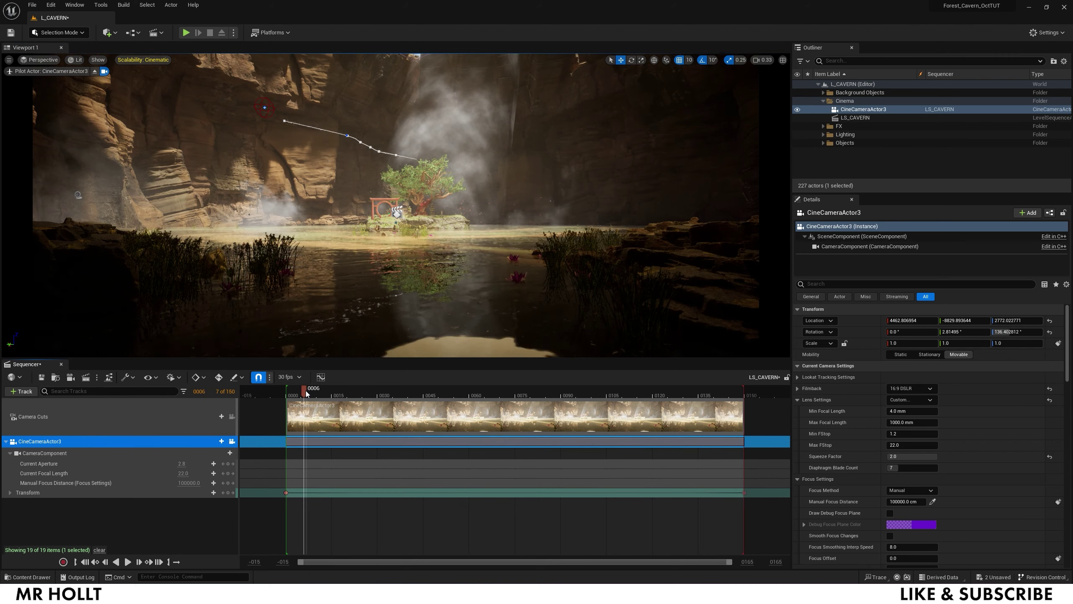
pyautogui.press('space')
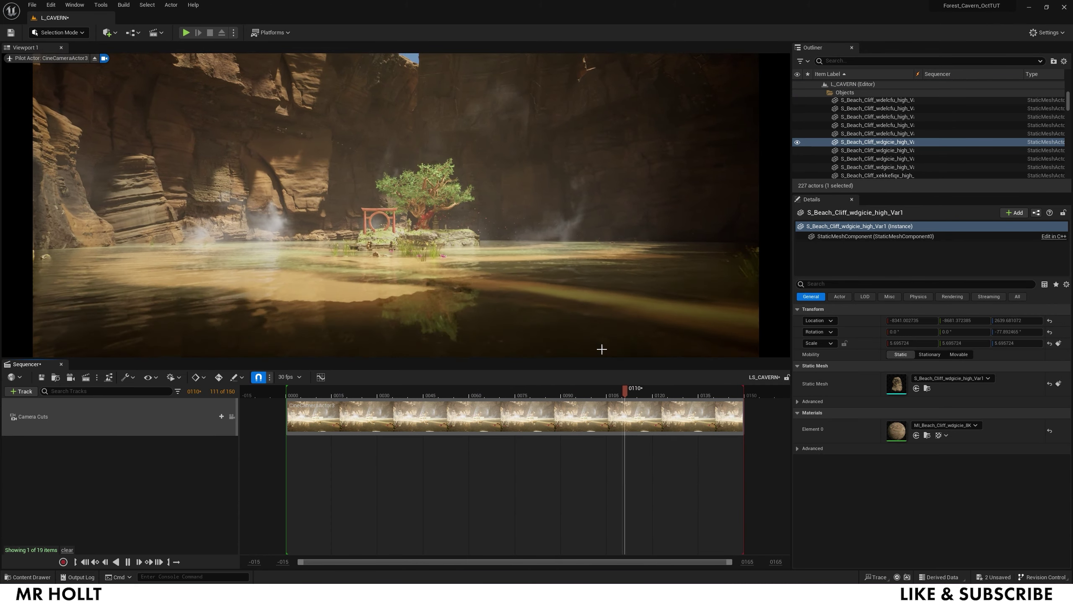
pyautogui.press('space')
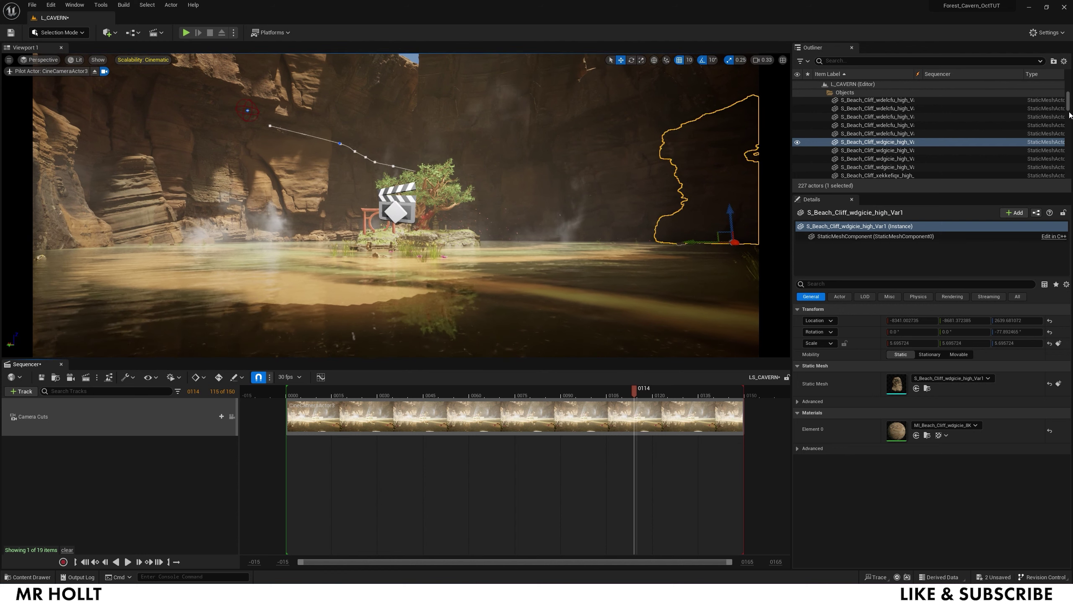
# Clear the cliff selection and add another Cine Camera Actor to the level.
pyautogui.moveTo(1068, 101); pyautogui.dragTo(1040, 76)
pyautogui.click(823, 127)
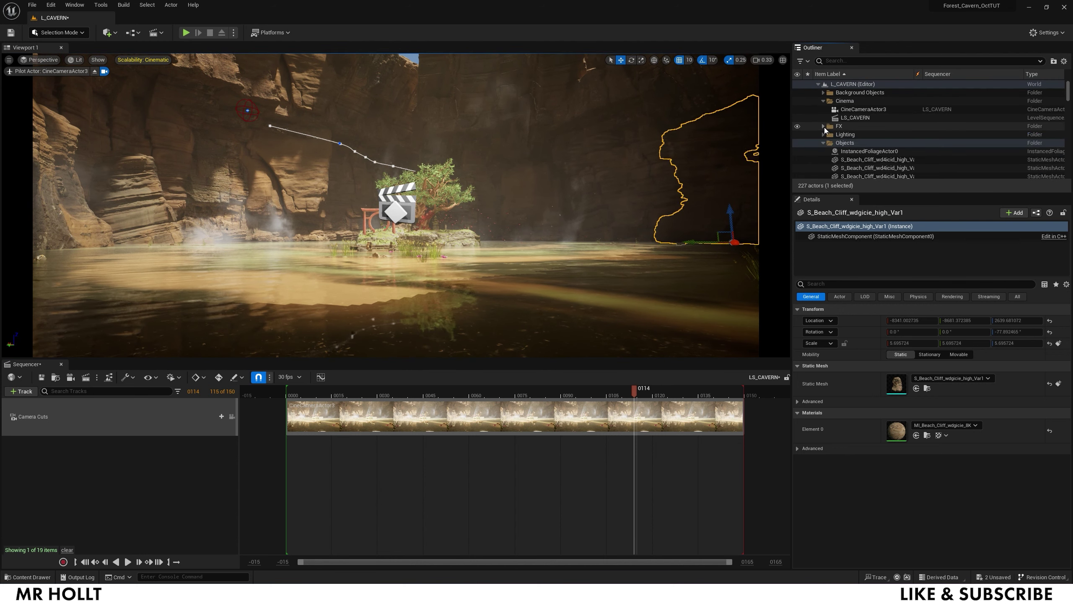
pyautogui.click(845, 103)
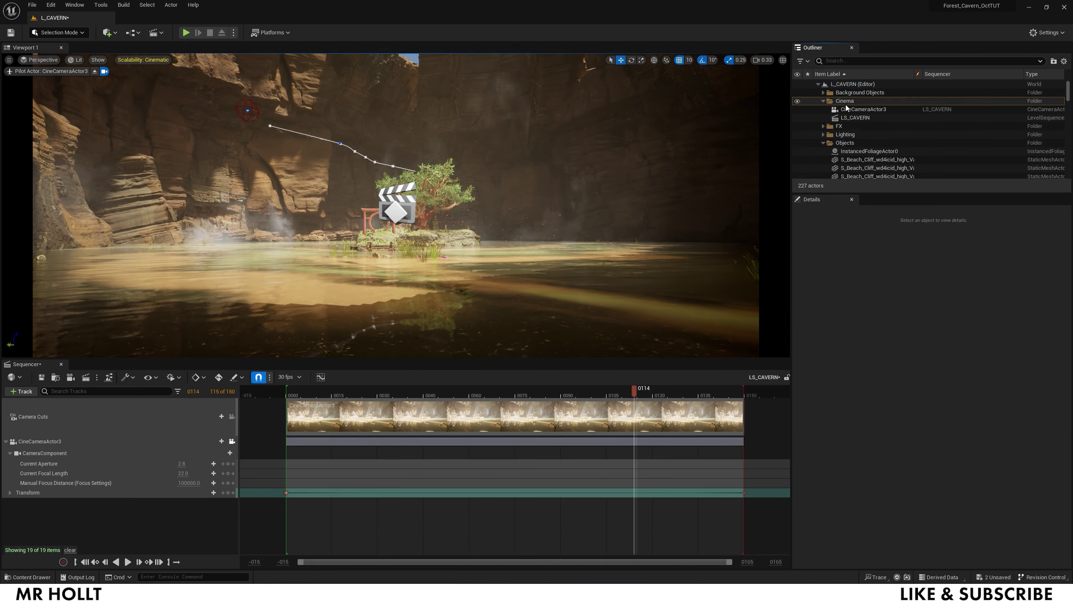
pyautogui.click(114, 33)
pyautogui.moveTo(135, 123)
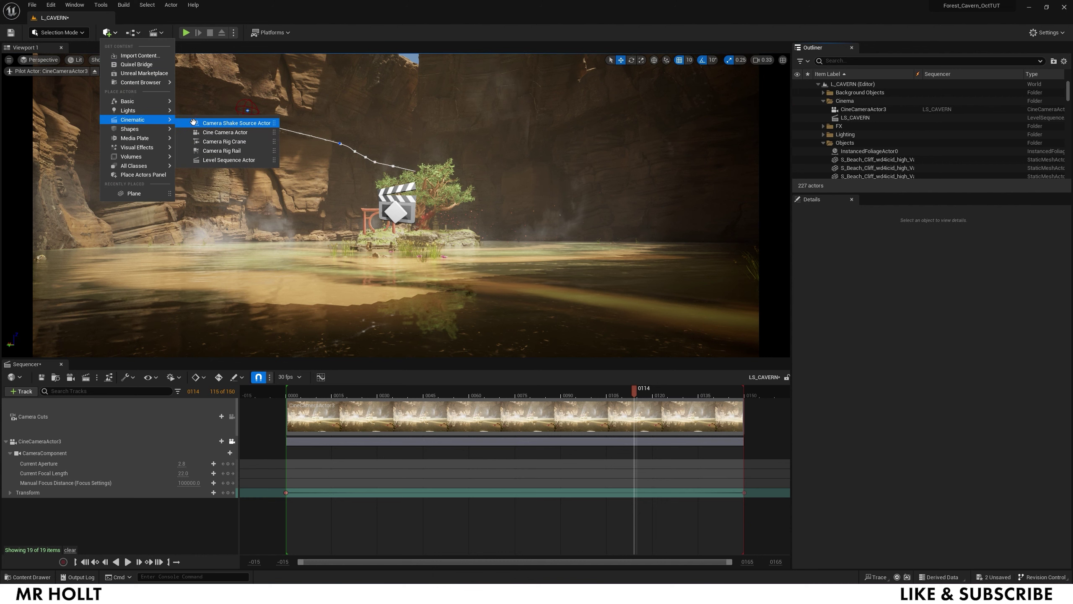
pyautogui.click(211, 132)
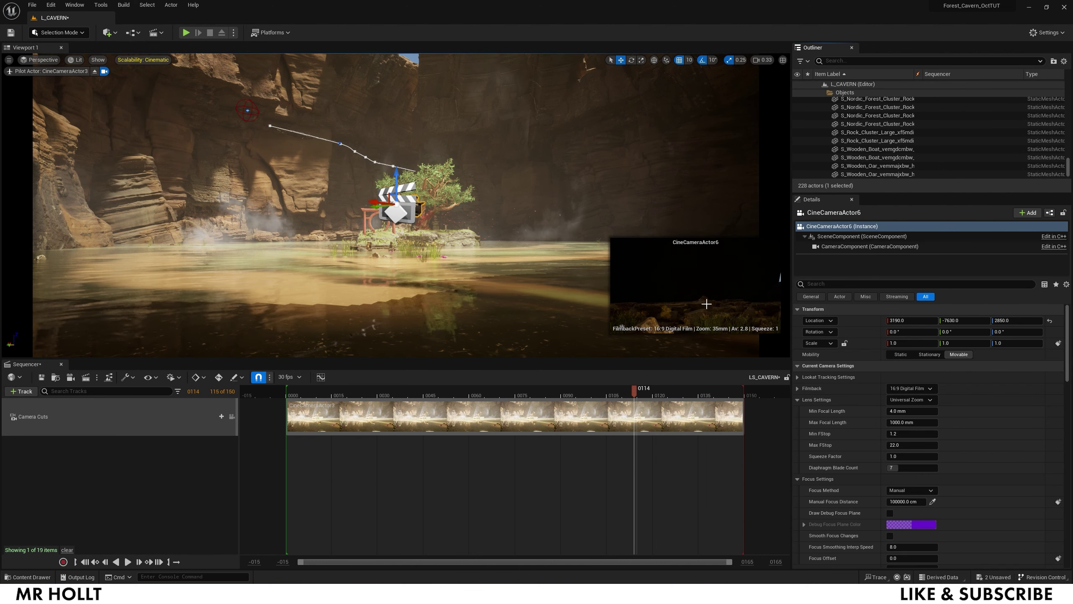
# Collapse the Objects folder and move CineCameraActor6 into the Cinema folder.
pyautogui.scroll(5, 831, 132)
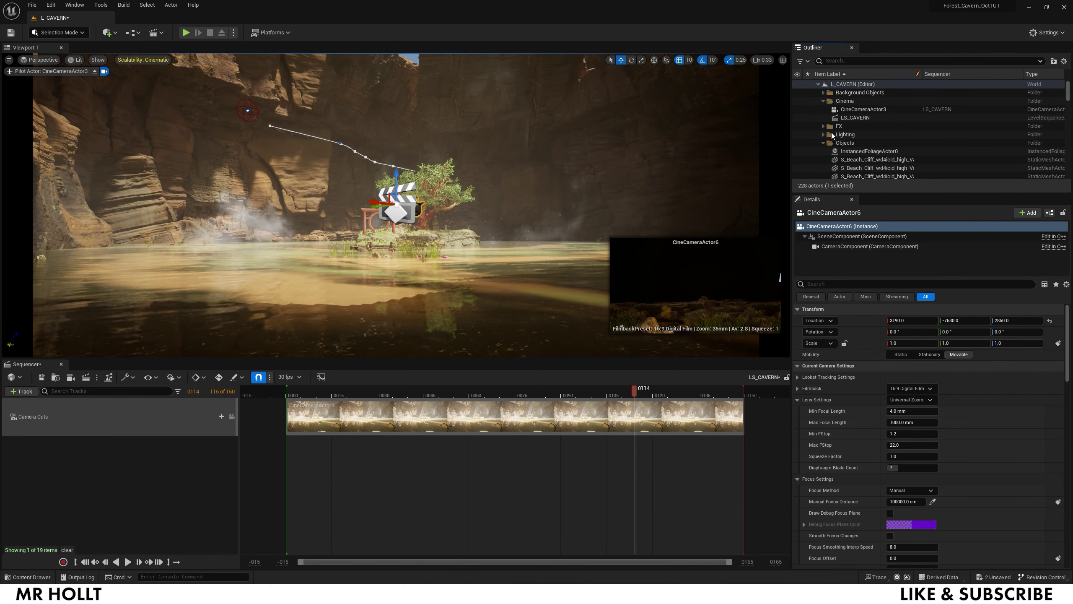
pyautogui.click(823, 142)
pyautogui.moveTo(862, 151); pyautogui.dragTo(849, 100)
pyautogui.click(865, 117)
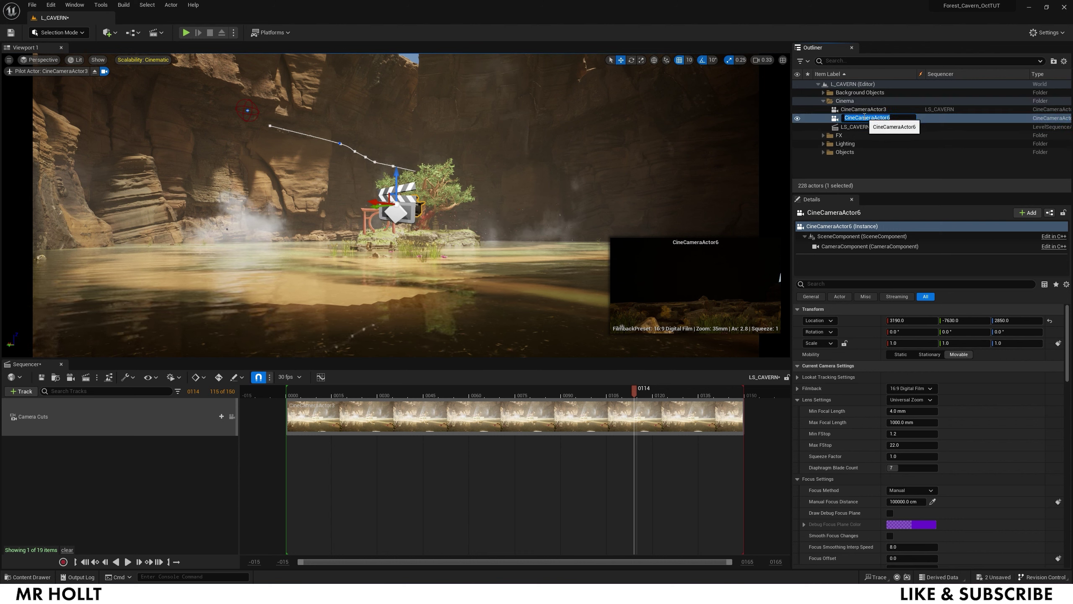
pyautogui.click(887, 128)
pyautogui.click(879, 117)
# Pilot CineCameraActor6 and fly it to frame the torii gate and tree on the island.
pyautogui.rightClick(880, 117)
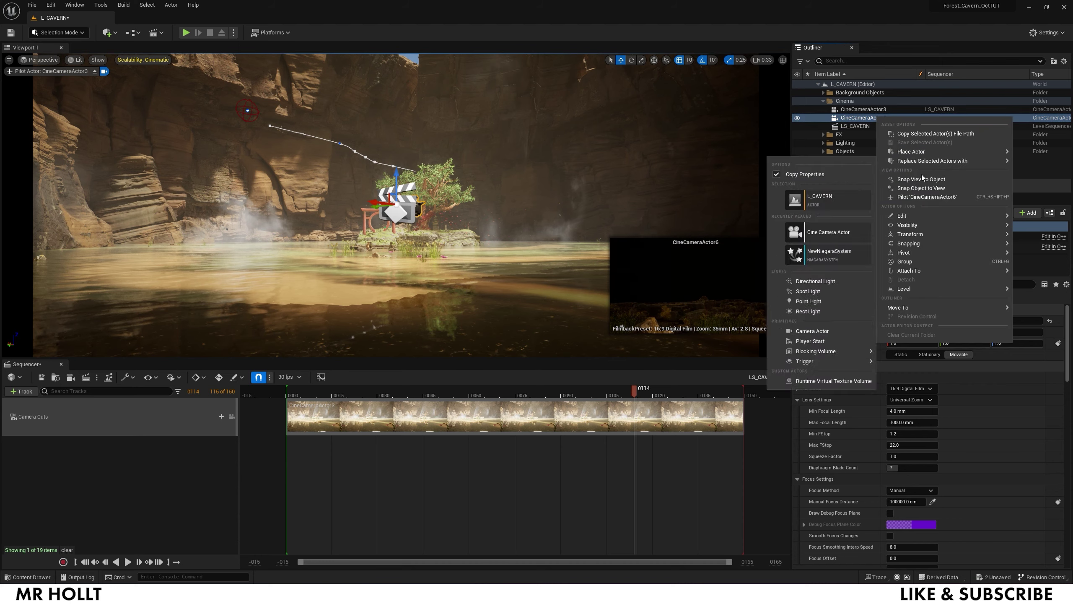
pyautogui.click(922, 199)
pyautogui.moveTo(476, 336); pyautogui.dragTo(586, 336, button='right')
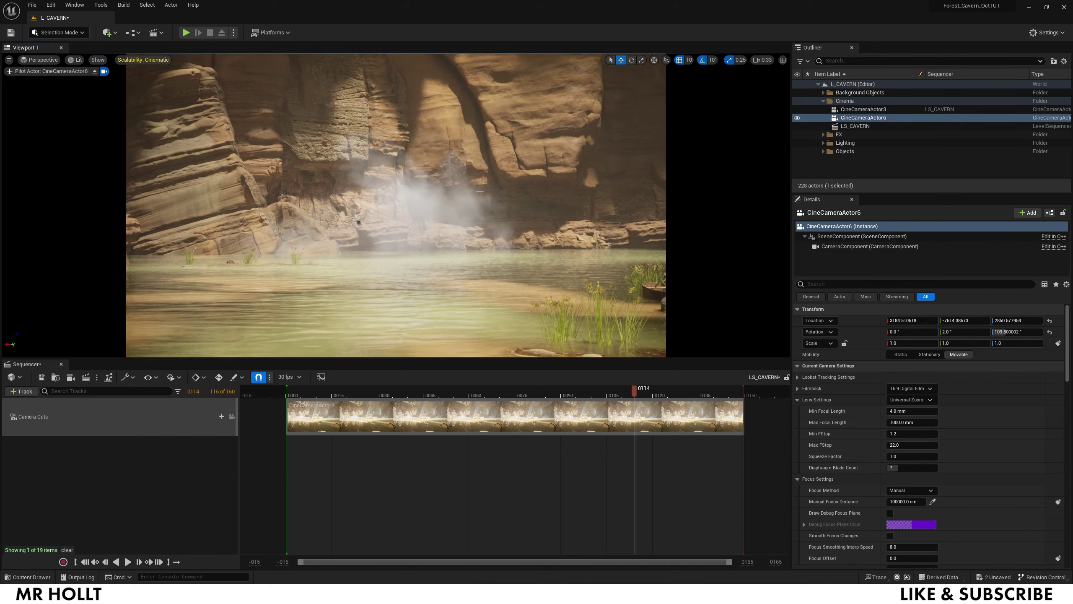
pyautogui.moveTo(359, 223); pyautogui.dragTo(452, 221, button='right')
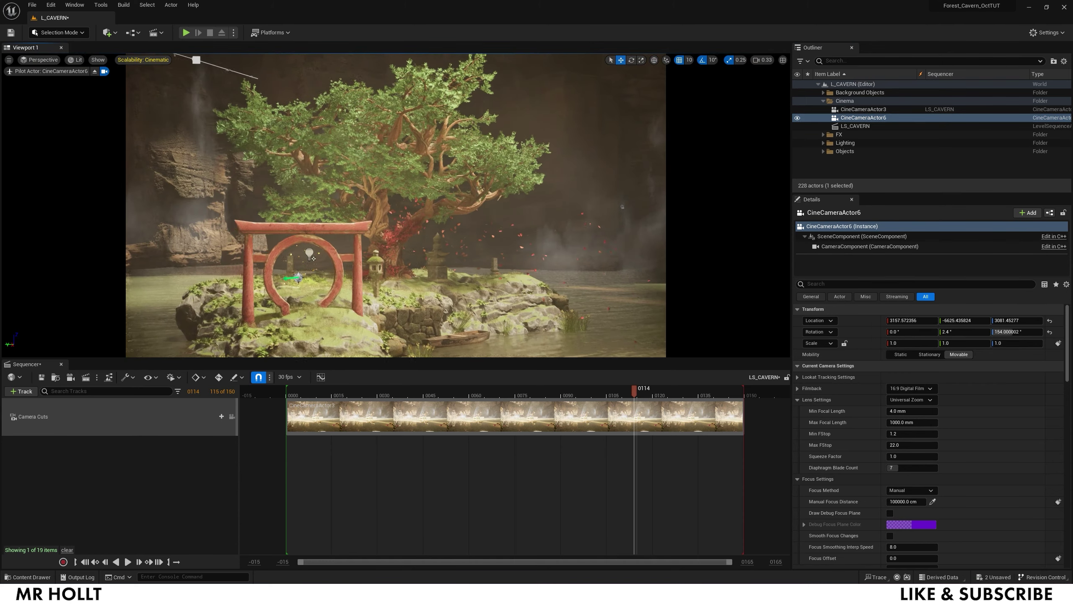
pyautogui.moveTo(628, 303); pyautogui.dragTo(629, 302, button='right')
pyautogui.press('a')
# Set CineCameraActor6's crop to 2.39 and its squeeze factor to 2.
pyautogui.scroll(-5, 894, 465)
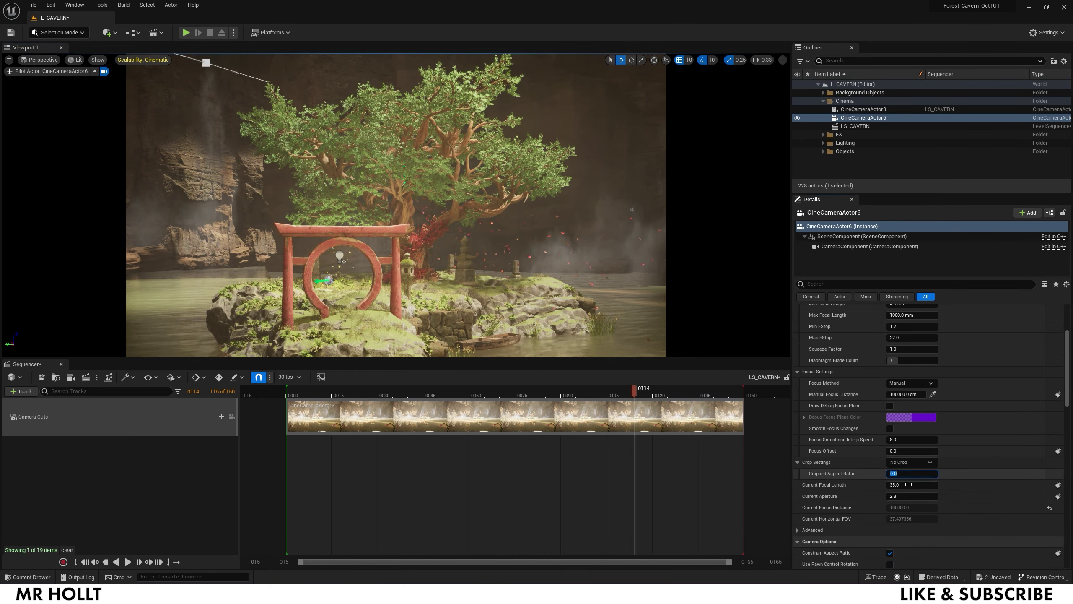
pyautogui.click(910, 462)
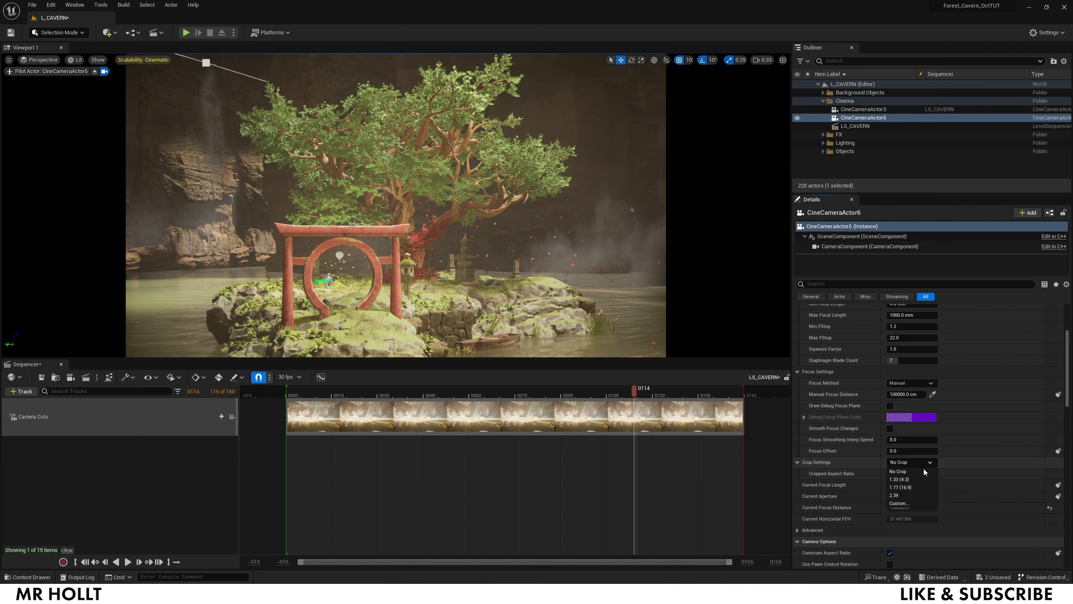
pyautogui.click(911, 496)
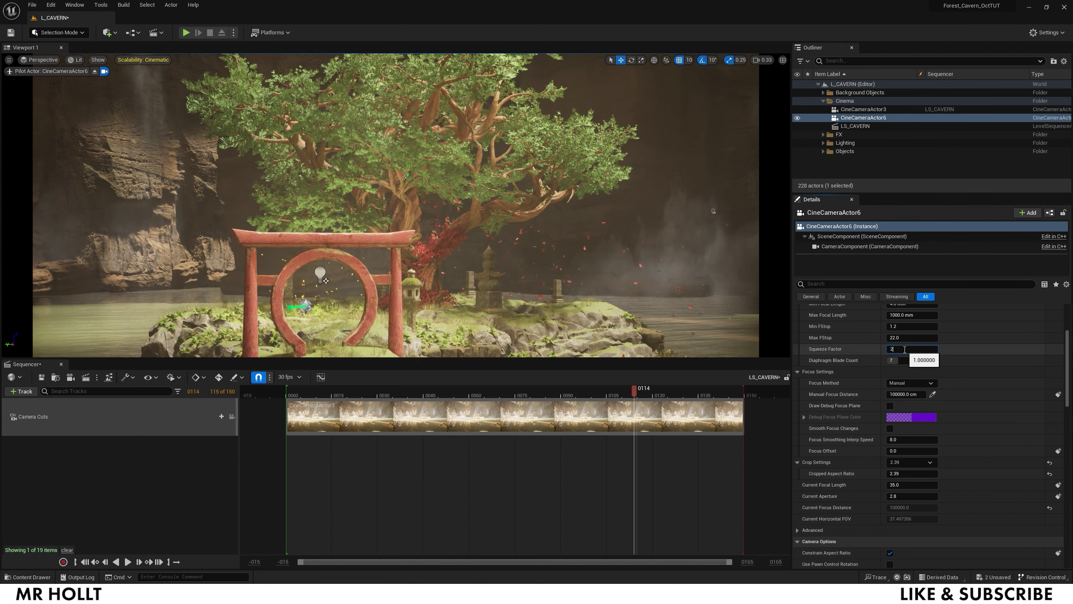
pyautogui.click(904, 350)
pyautogui.write('2')
pyautogui.press('Return')
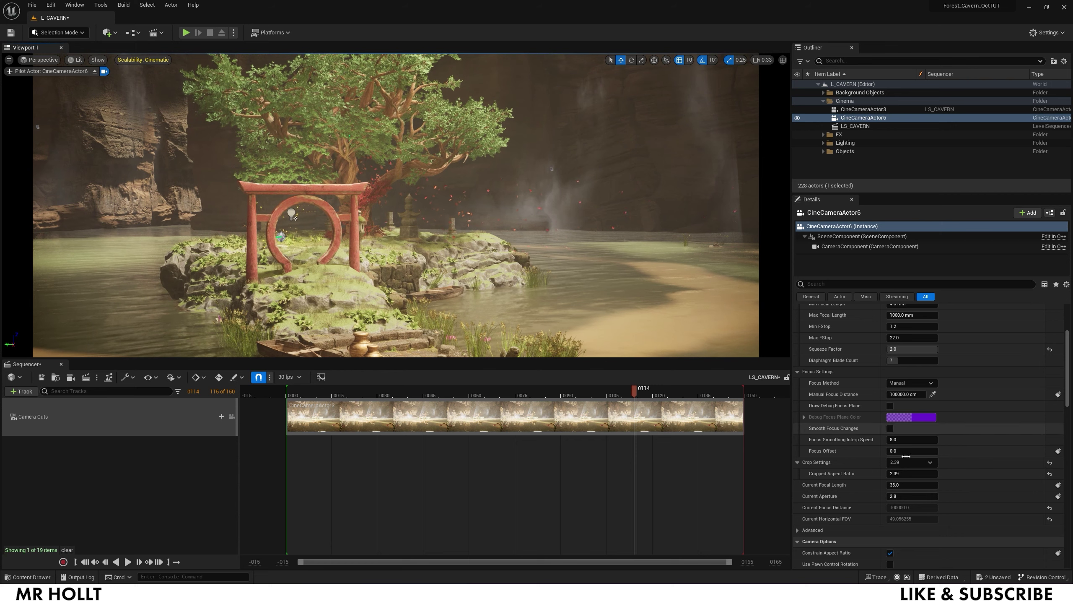
# Set the current focal length to 28 and lower the camera to water level, viewing the island past the reeds.
pyautogui.click(906, 485)
pyautogui.write('28')
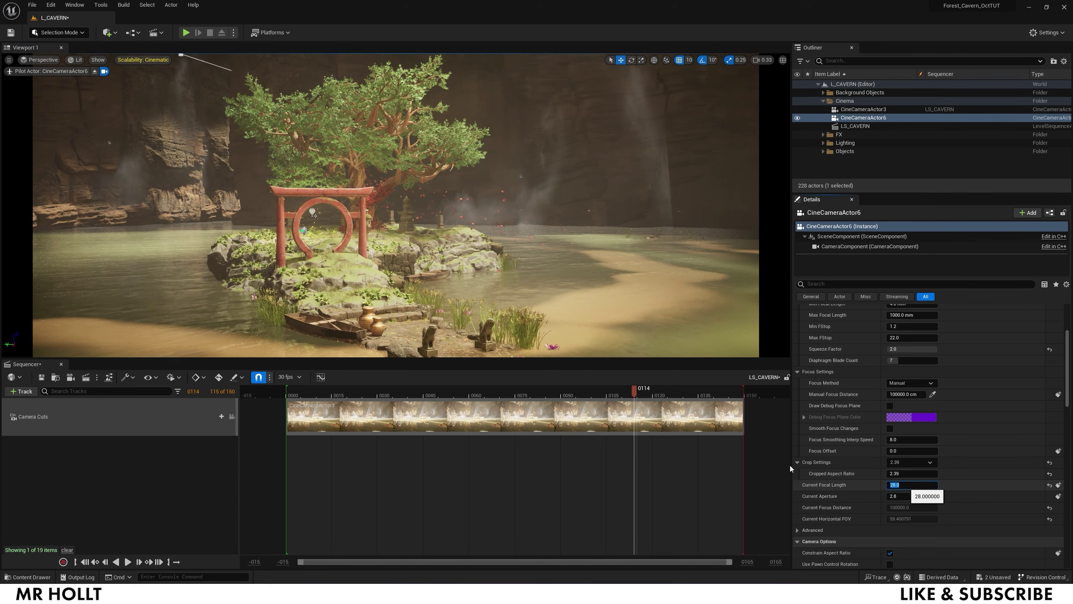
pyautogui.press('Return')
pyautogui.moveTo(396, 205); pyautogui.dragTo(328, 245, button='right')
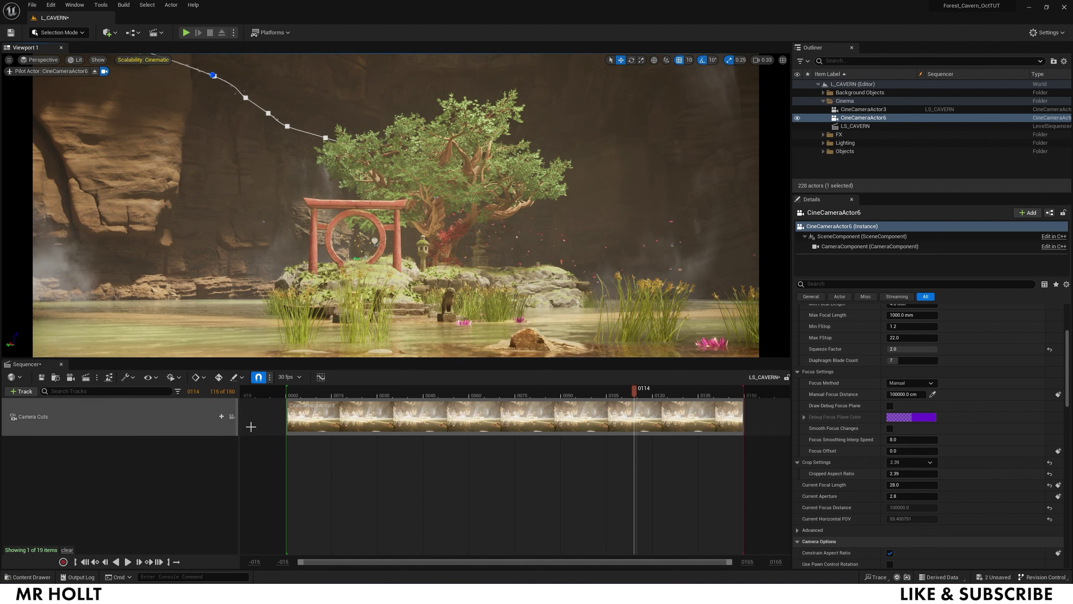
# Move the playhead to frame 150 and add CineCameraActor6 as an actor track in the sequence.
pyautogui.click(34, 393)
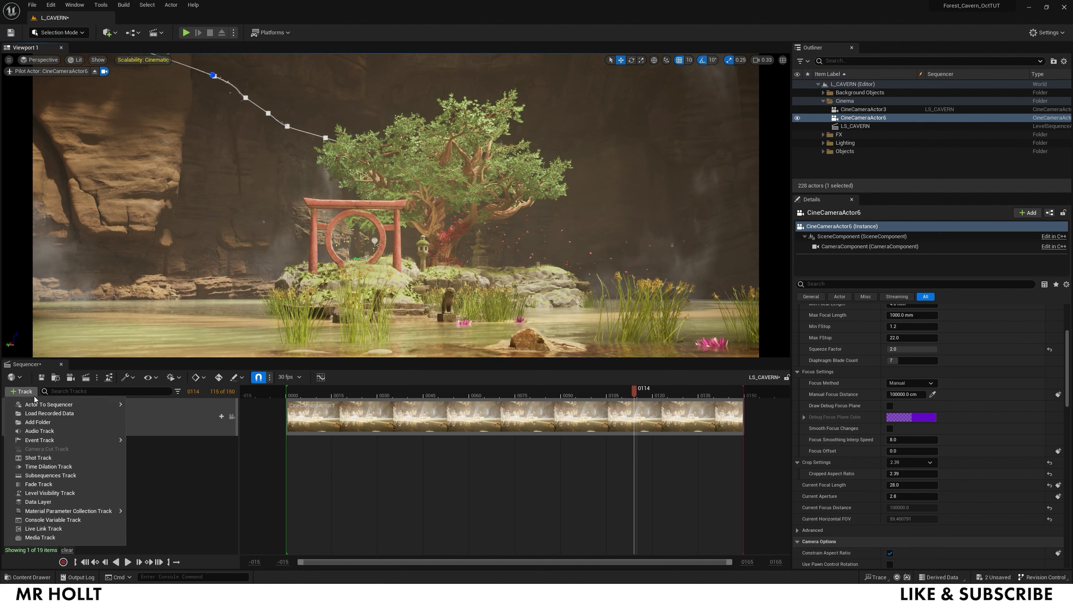
pyautogui.moveTo(36, 404)
pyautogui.click(640, 396)
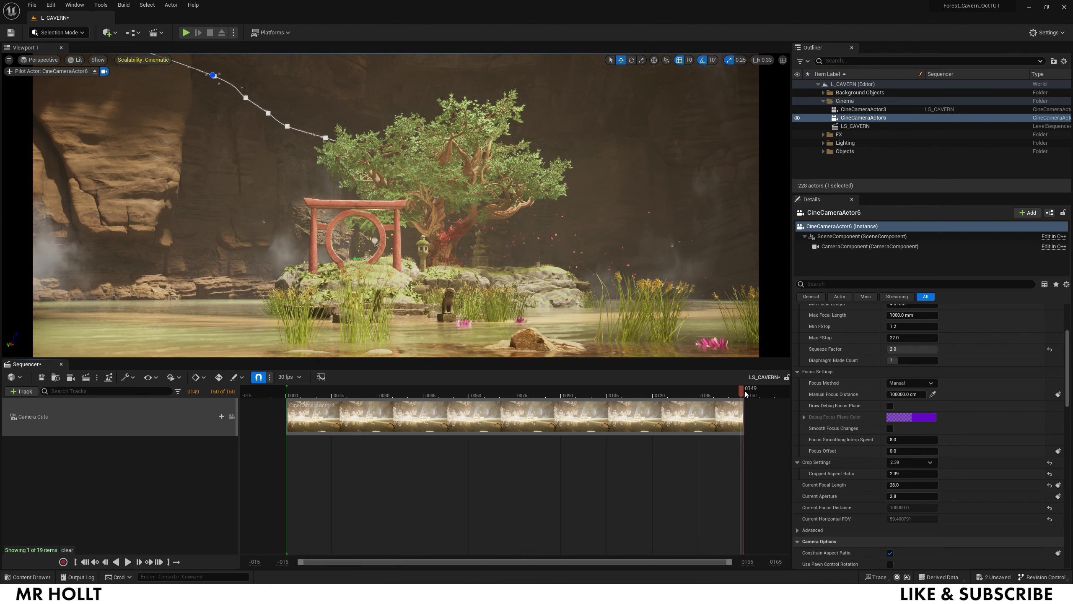
pyautogui.click(19, 393)
pyautogui.moveTo(46, 405)
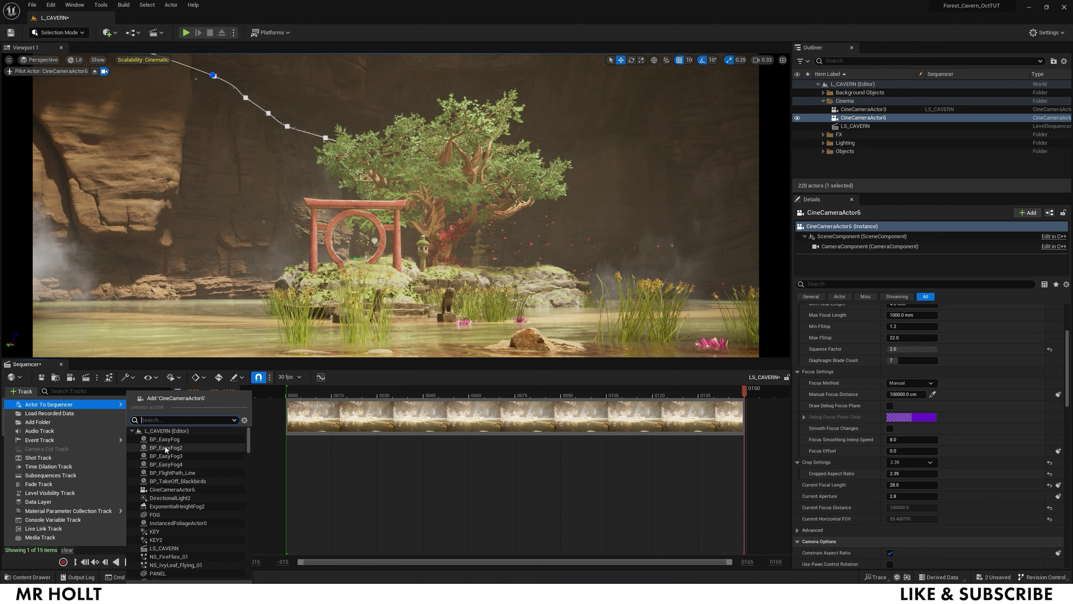
pyautogui.click(172, 490)
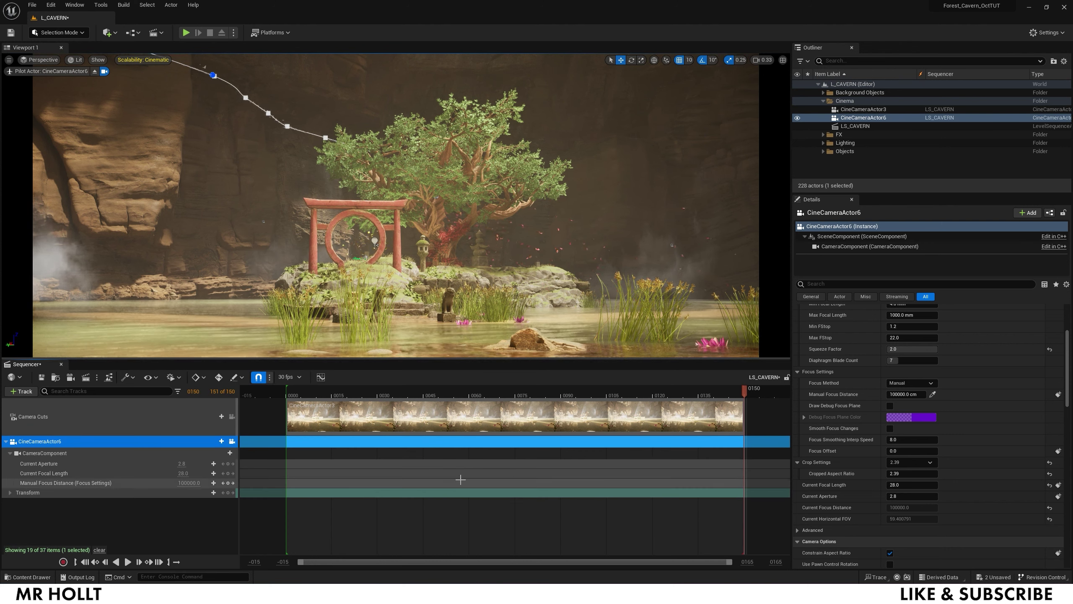
# Add a camera cut to CineCameraActor6 at frame 150 and key that camera's Transform there.
pyautogui.click(88, 429)
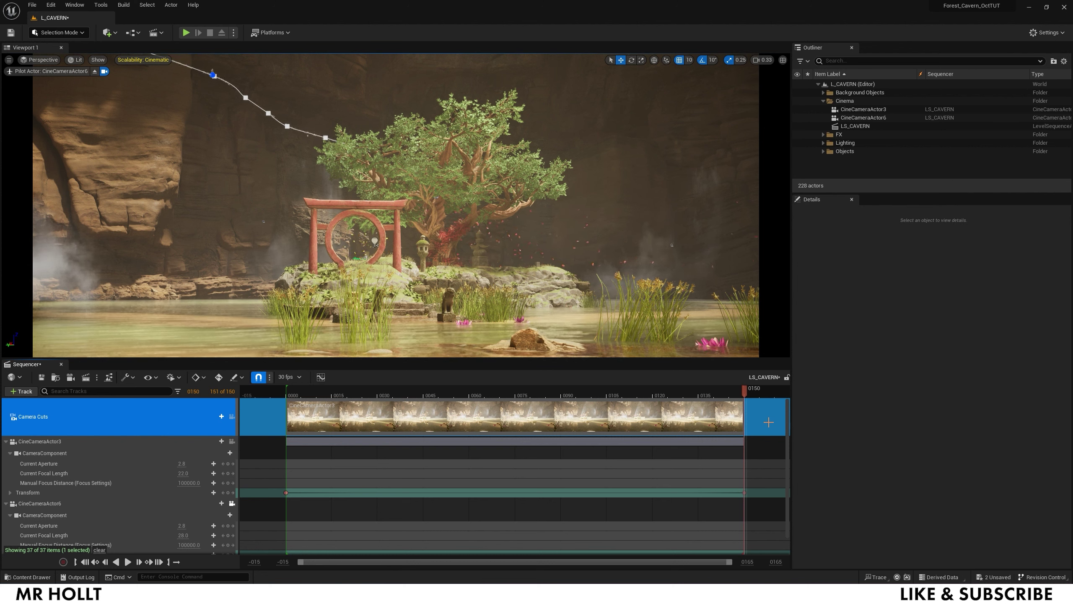
pyautogui.click(223, 416)
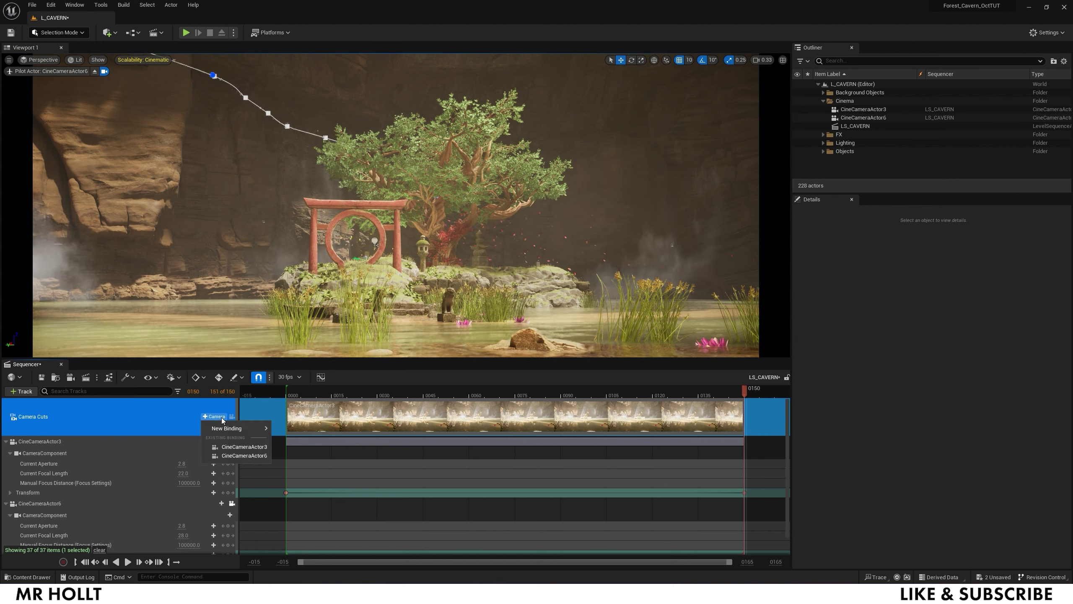
pyautogui.click(243, 449)
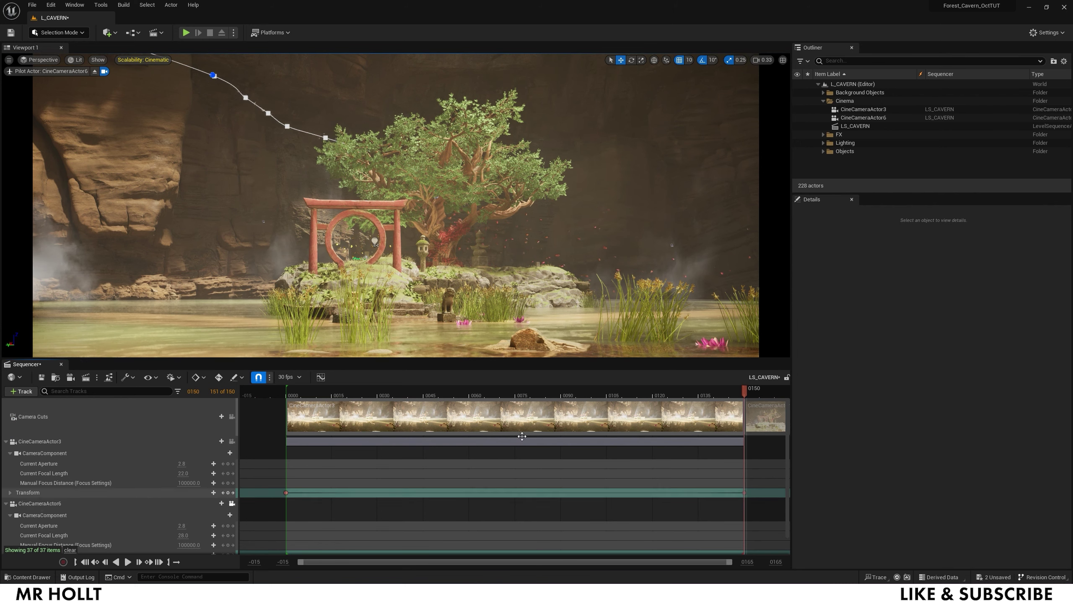
pyautogui.click(39, 504)
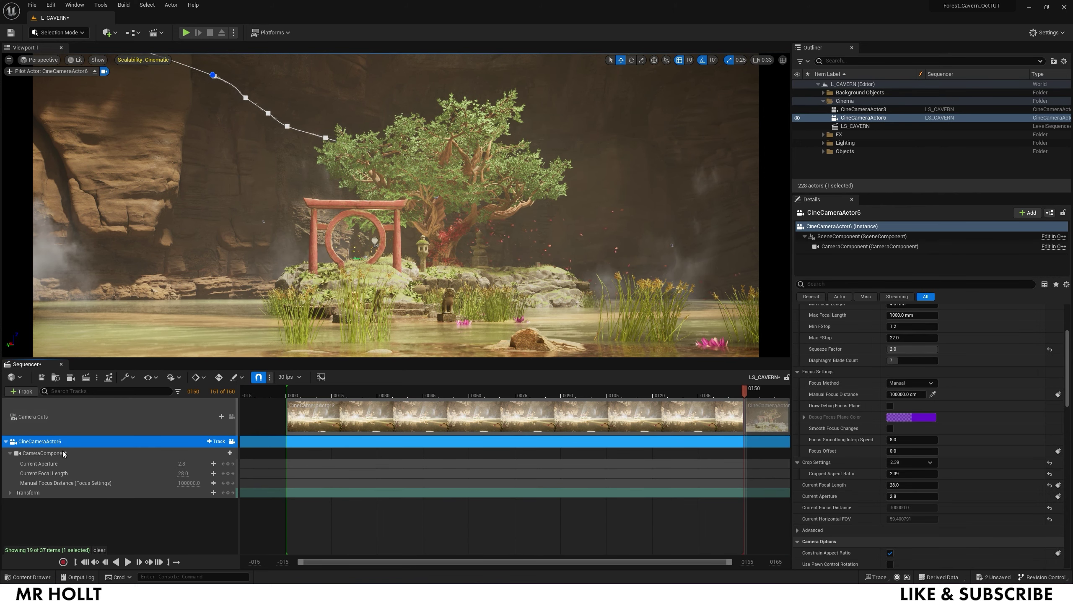
pyautogui.click(228, 492)
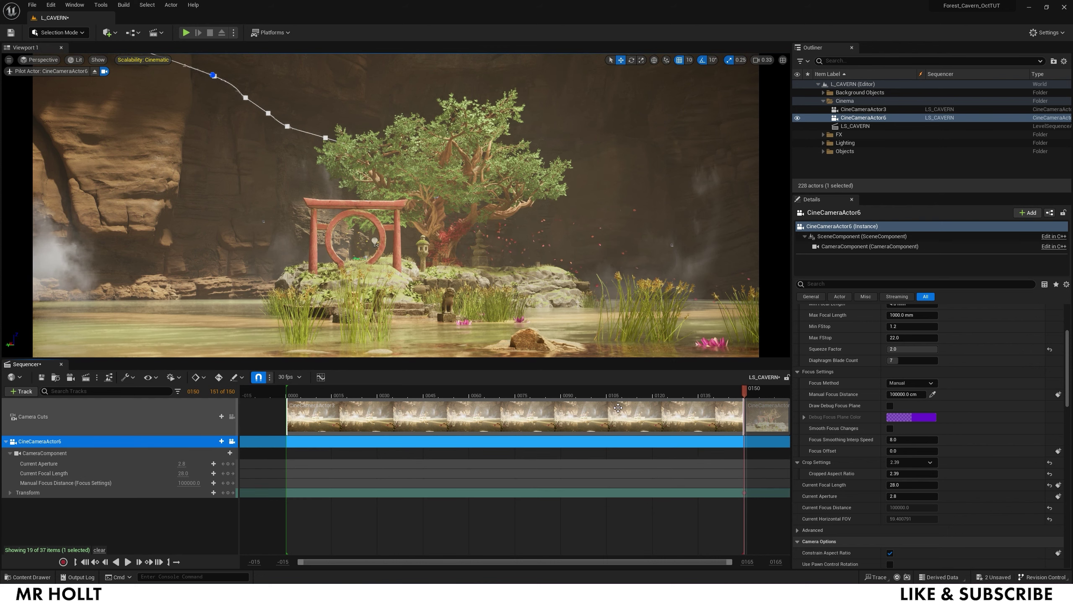
# Try a different angle on the torii gate without keying it, and scrub past frame 150 to check the keyed view.
pyautogui.moveTo(550, 254); pyautogui.dragTo(659, 249, button='right')
pyautogui.press('a')
pyautogui.moveTo(97, 254); pyautogui.dragTo(95, 254, button='right')
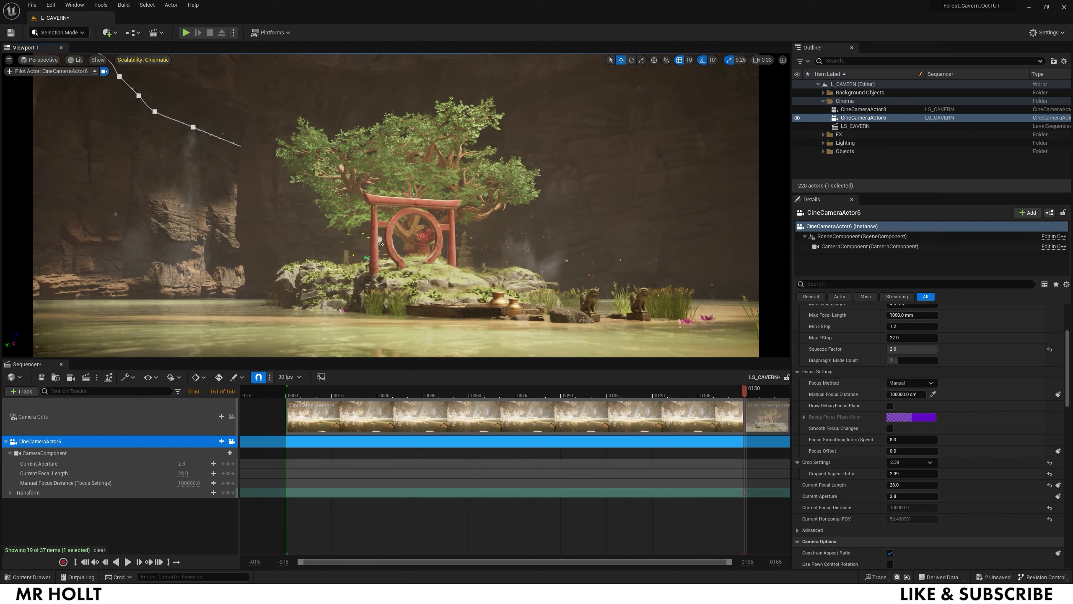
pyautogui.click(771, 394)
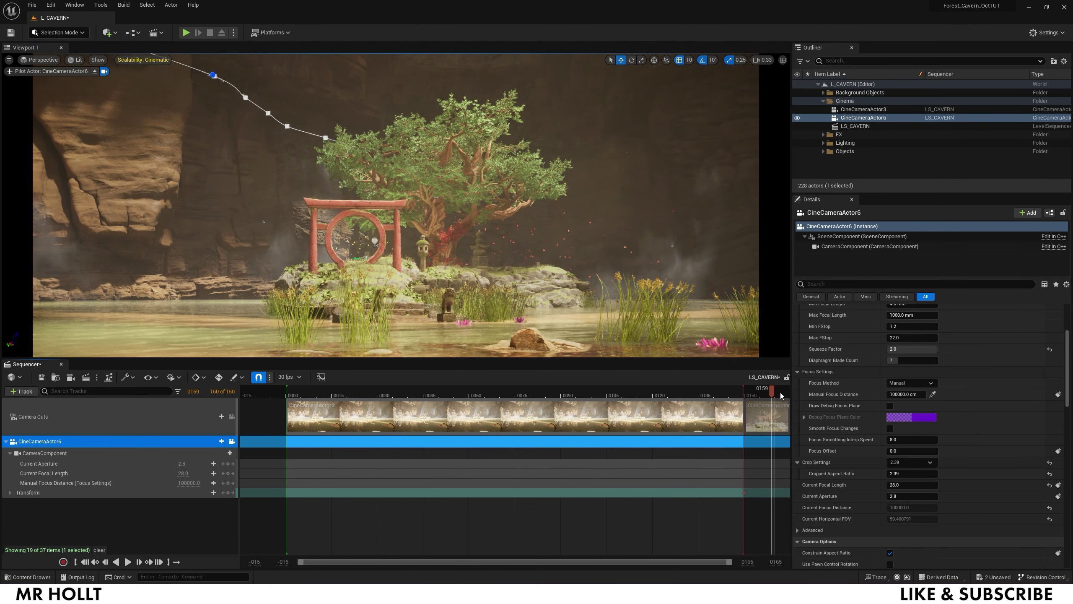
# Extend the sequence's playback end past the second camera cut to about frame 178.
pyautogui.moveTo(655, 505); pyautogui.dragTo(585, 498, button='right')
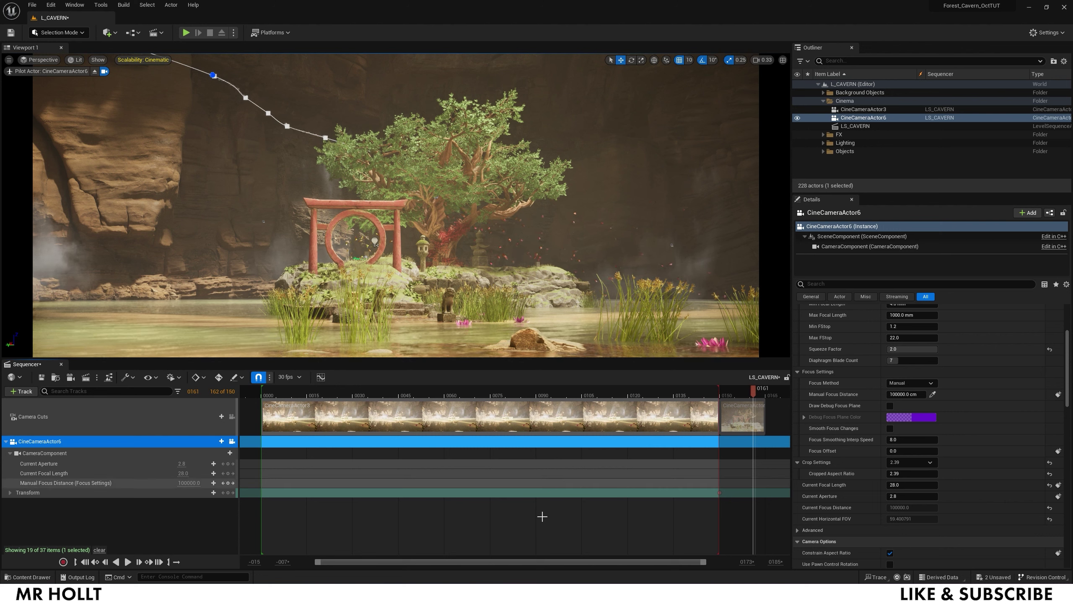
pyautogui.moveTo(497, 562); pyautogui.dragTo(529, 553)
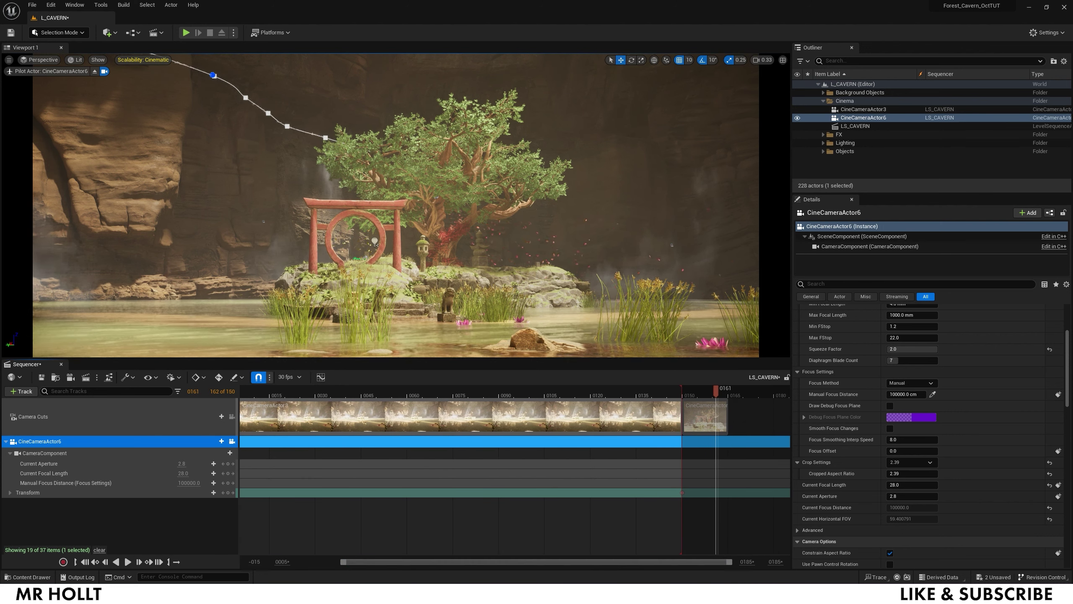
pyautogui.moveTo(254, 562)
pyautogui.mouseDown()
pyautogui.moveTo(271, 562)
pyautogui.moveTo(257, 561)
pyautogui.mouseUp()
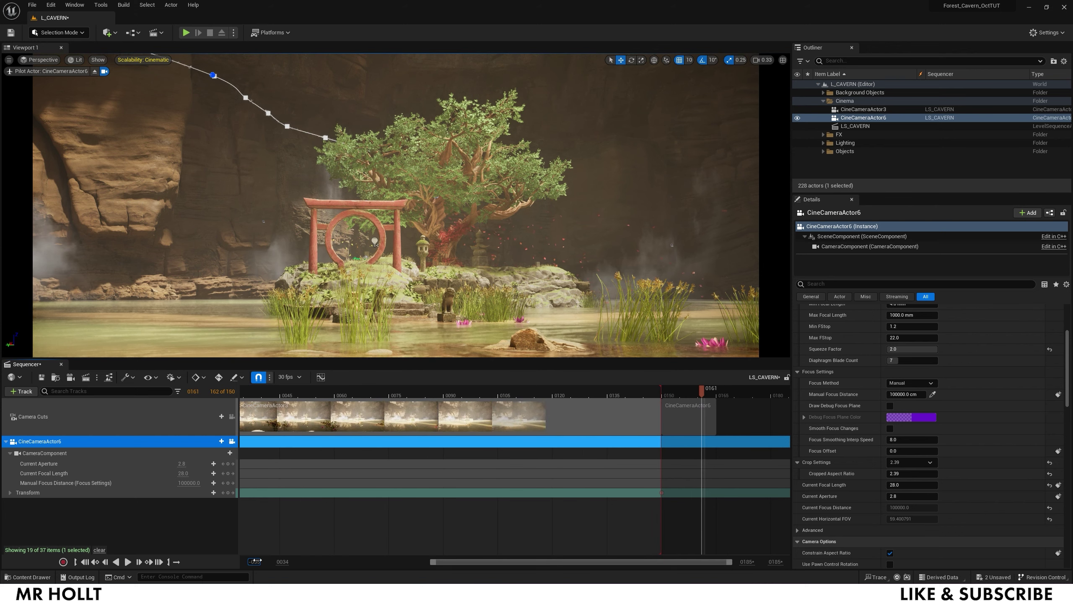
pyautogui.keyDown('ctrl'); pyautogui.scroll(-15, 446, 549); pyautogui.keyUp('ctrl')
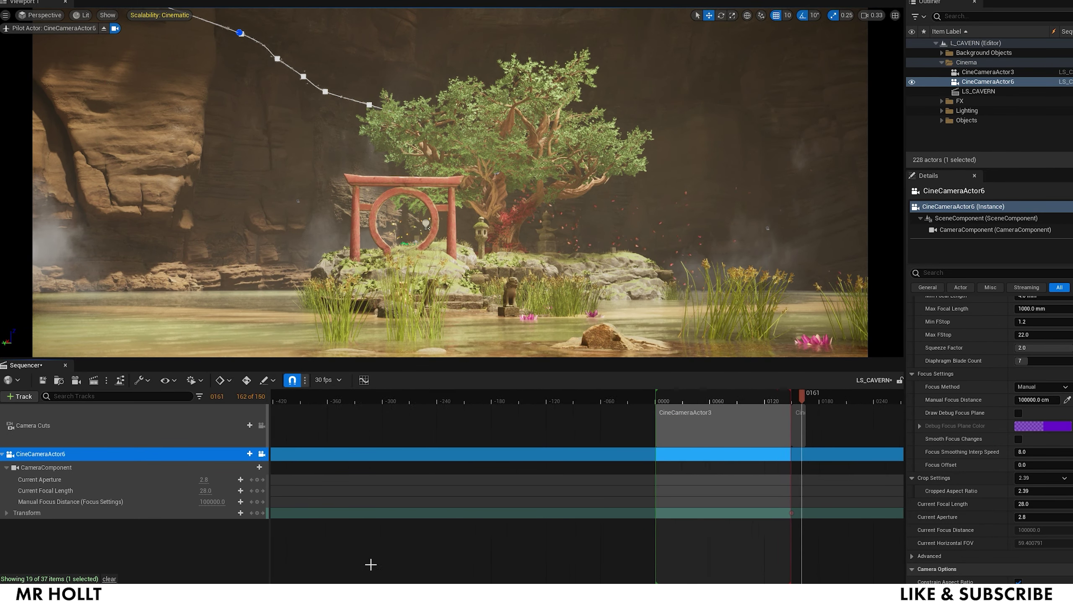
pyautogui.keyDown('ctrl'); pyautogui.scroll(-2, 588, 487); pyautogui.keyUp('ctrl')
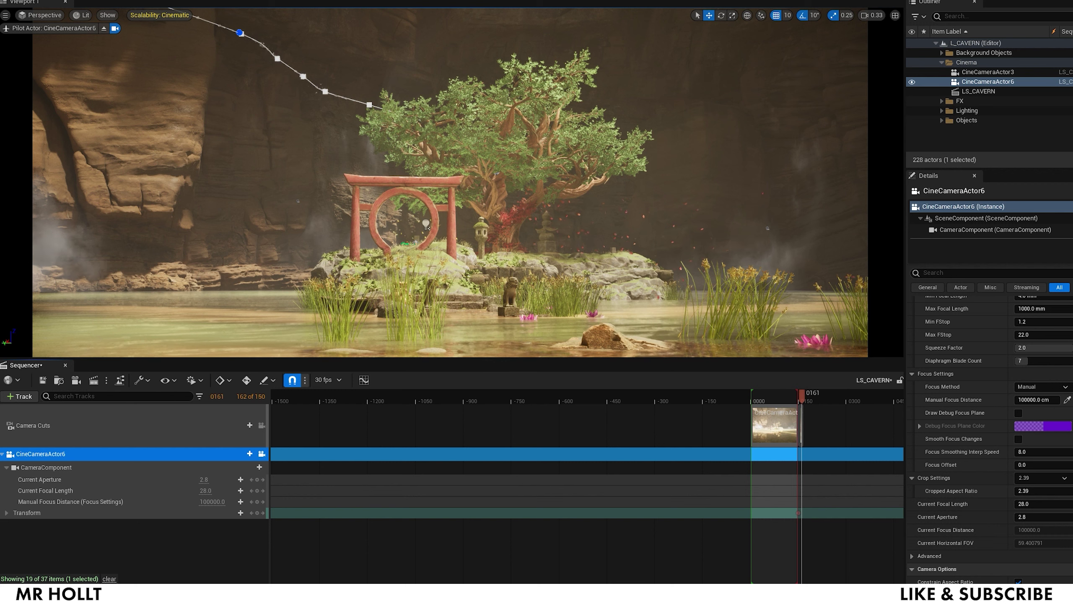
pyautogui.press('Return')
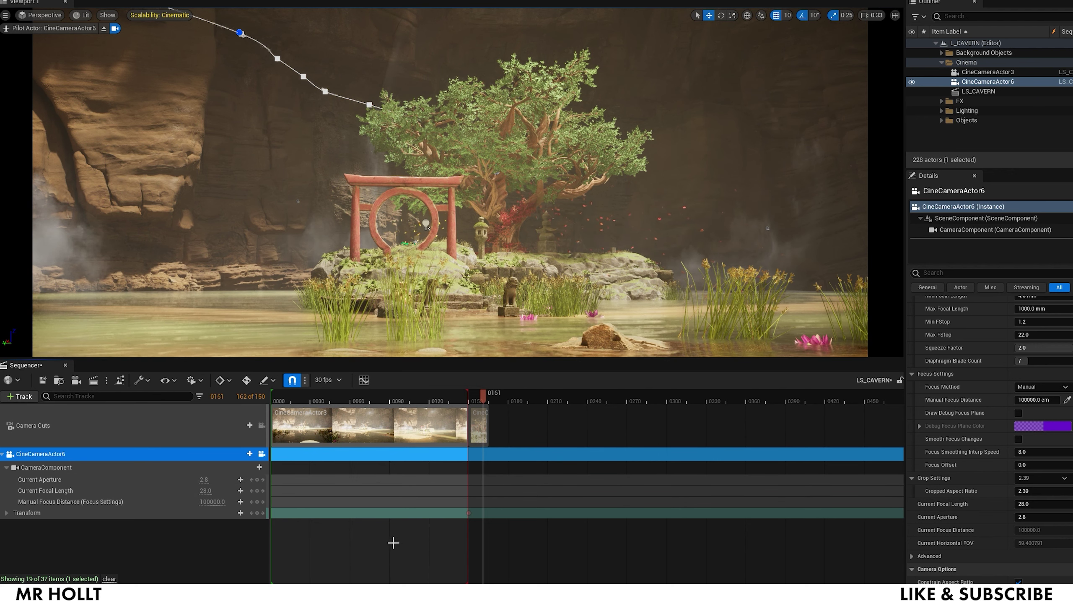
pyautogui.moveTo(426, 535); pyautogui.dragTo(453, 542, button='right')
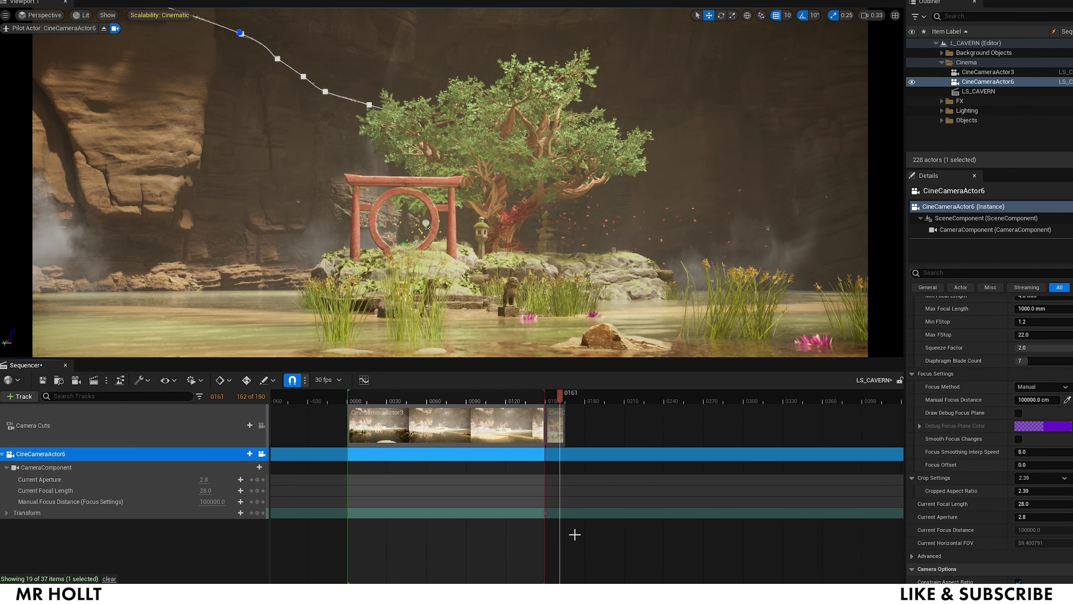
pyautogui.keyDown('ctrl'); pyautogui.scroll(5, 569, 534); pyautogui.keyUp('ctrl')
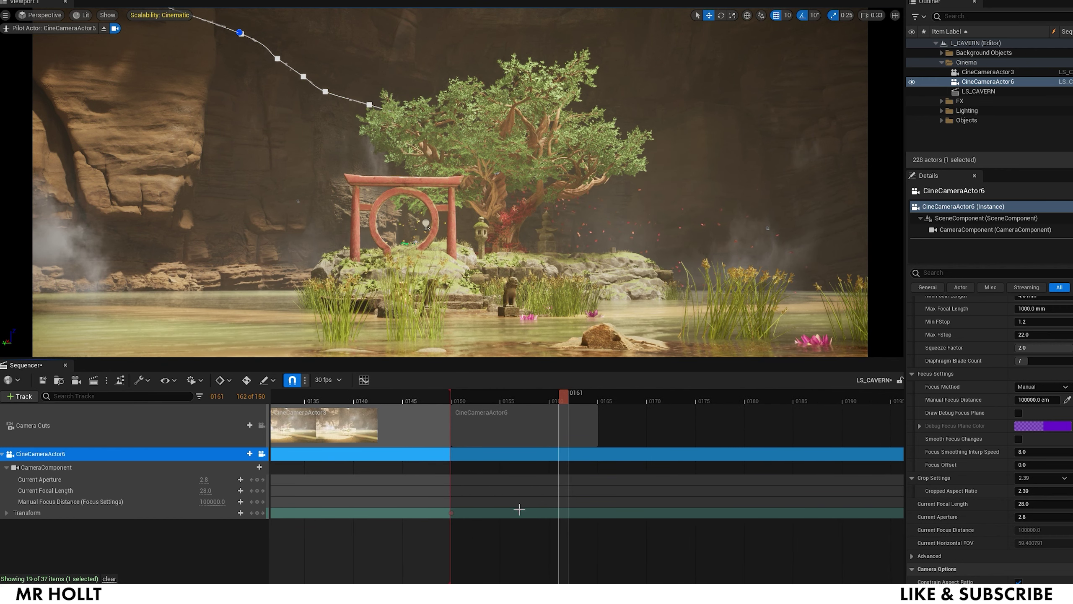
pyautogui.moveTo(451, 396); pyautogui.dragTo(724, 401)
# Key CineCameraActor6's Transform at frame 165 and play the shot from just before the cut.
pyautogui.click(582, 398)
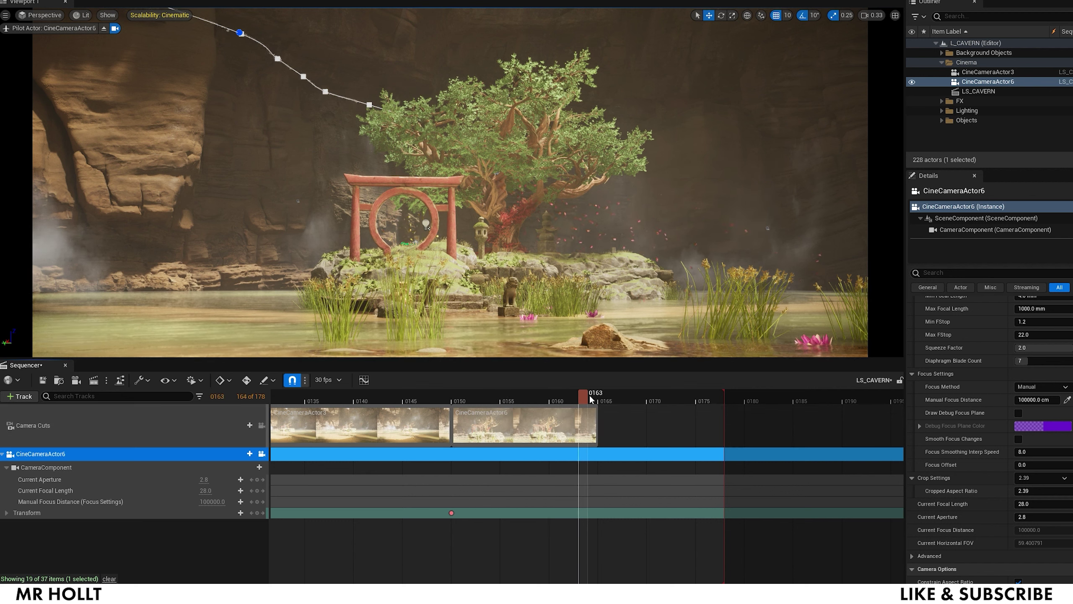
pyautogui.click(257, 513)
pyautogui.click(438, 390)
pyautogui.press('space')
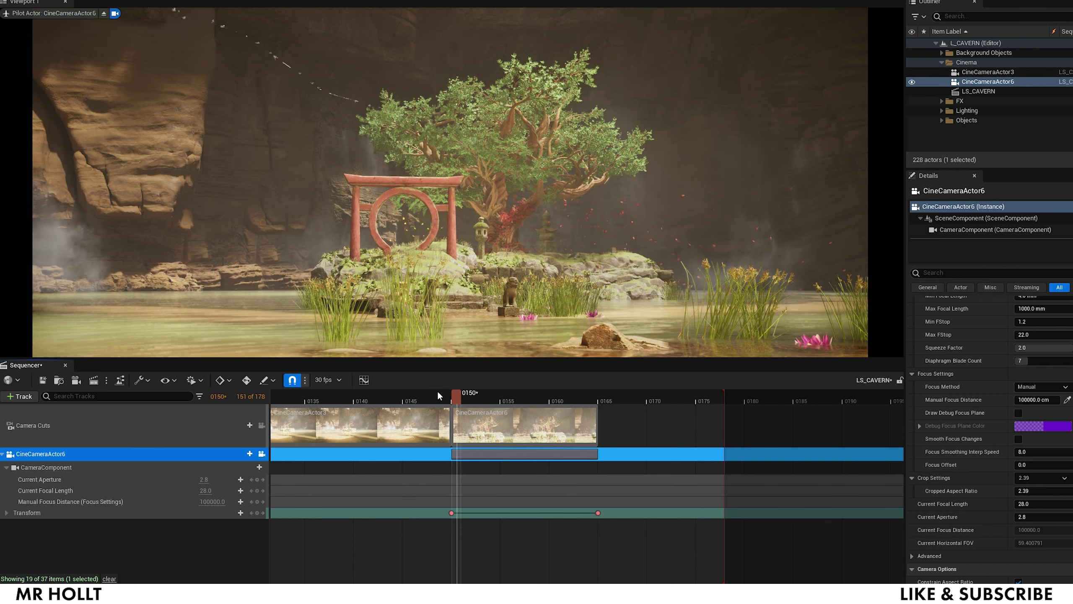
# At CineCameraActor6's frame 165 key, reframe the camera so the torii gate stands in front of the tree, and play the move back.
pyautogui.moveTo(558, 398); pyautogui.dragTo(505, 393)
pyautogui.click(492, 431)
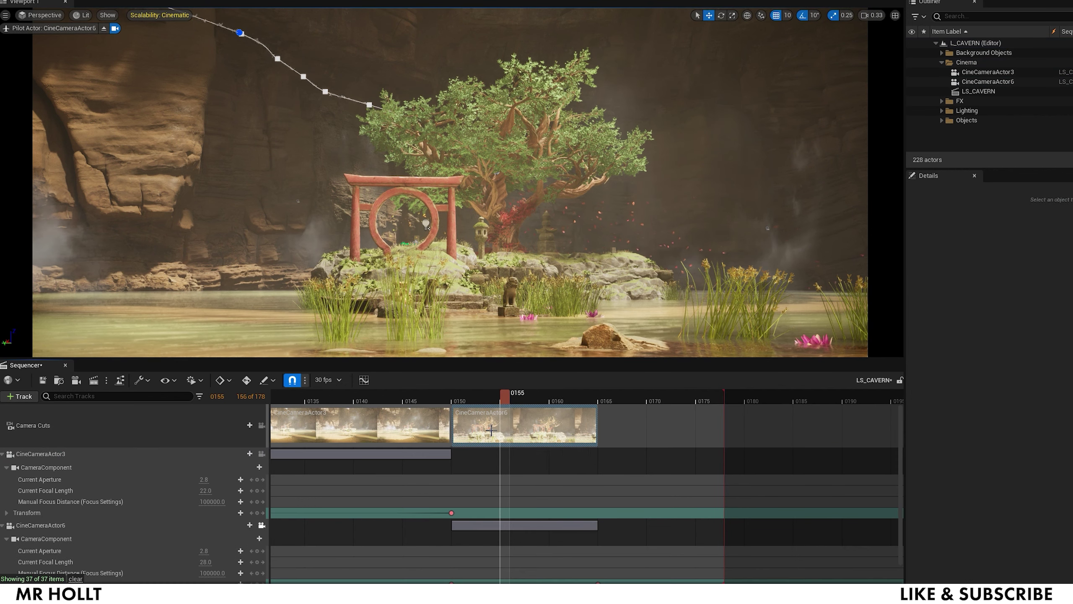
pyautogui.click(513, 525)
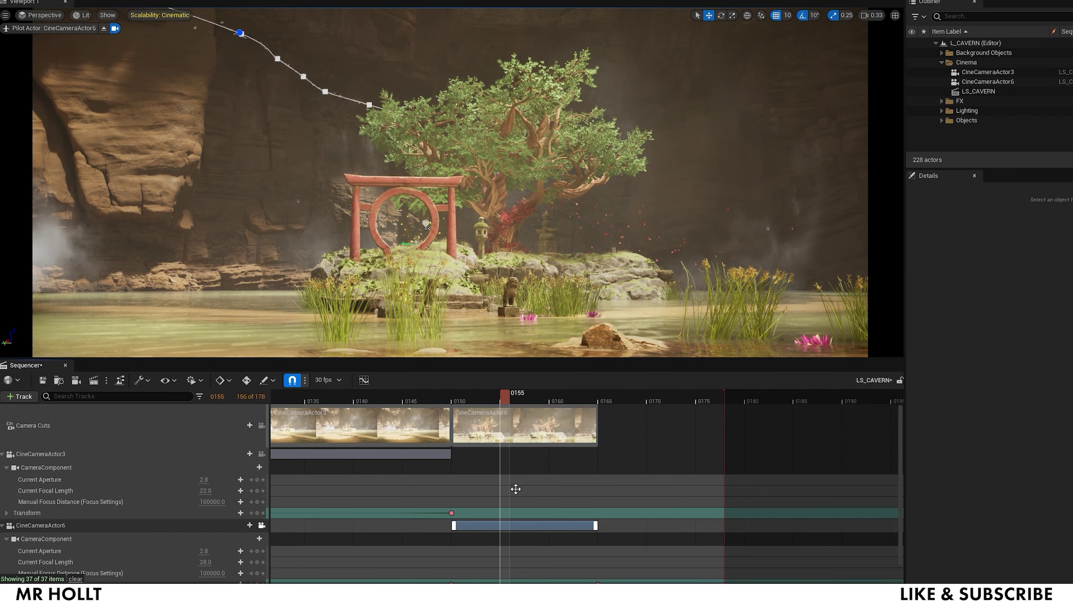
pyautogui.moveTo(557, 405); pyautogui.dragTo(599, 410)
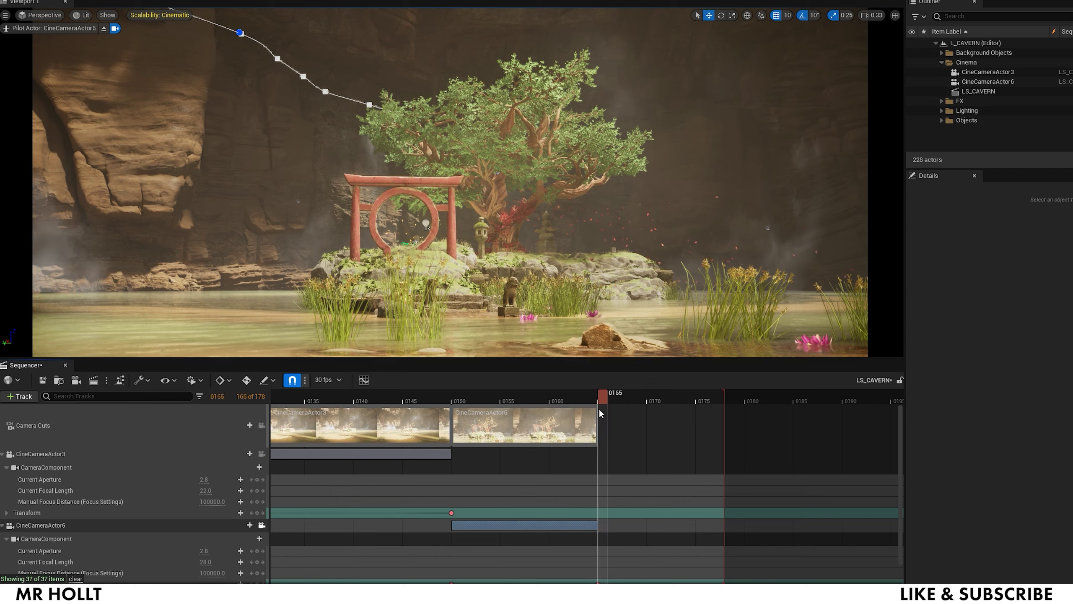
pyautogui.scroll(-2, 604, 529)
pyautogui.click(599, 564)
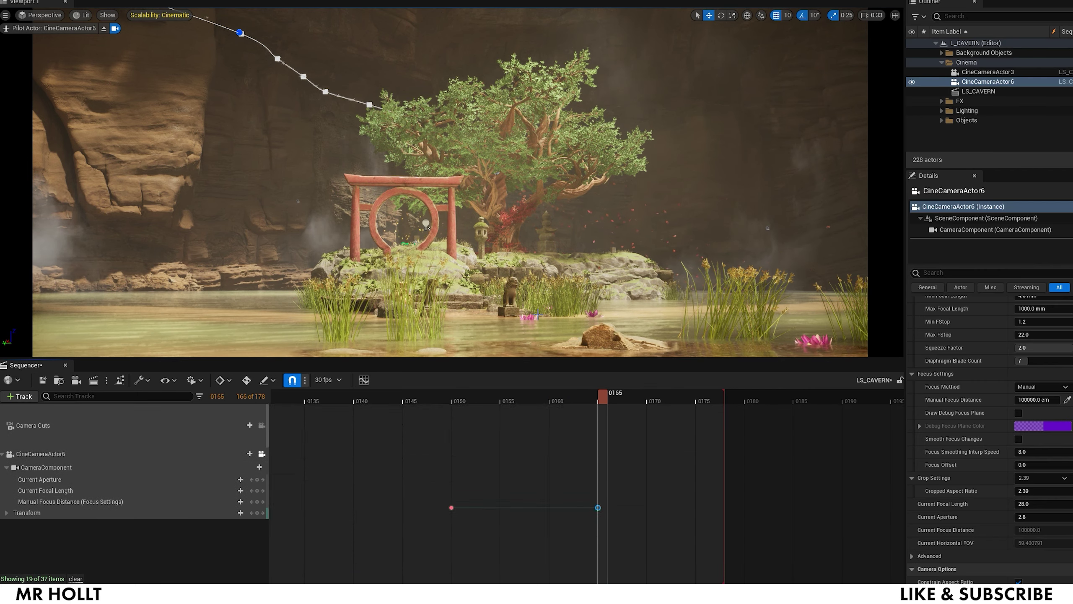
pyautogui.press('a')
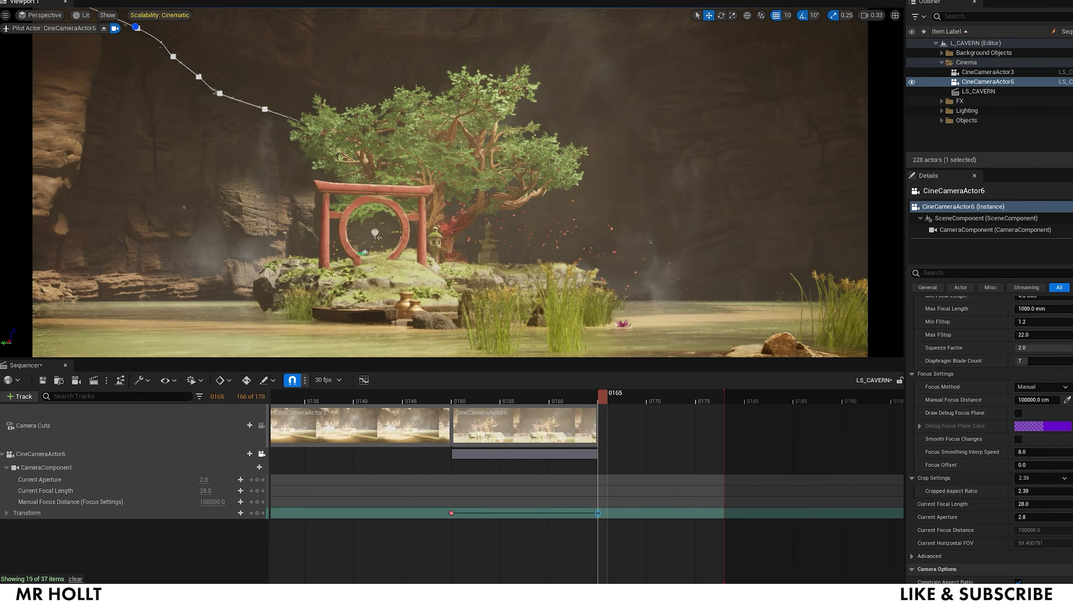
pyautogui.moveTo(450, 182); pyautogui.dragTo(448, 154, button='right')
pyautogui.press('a')
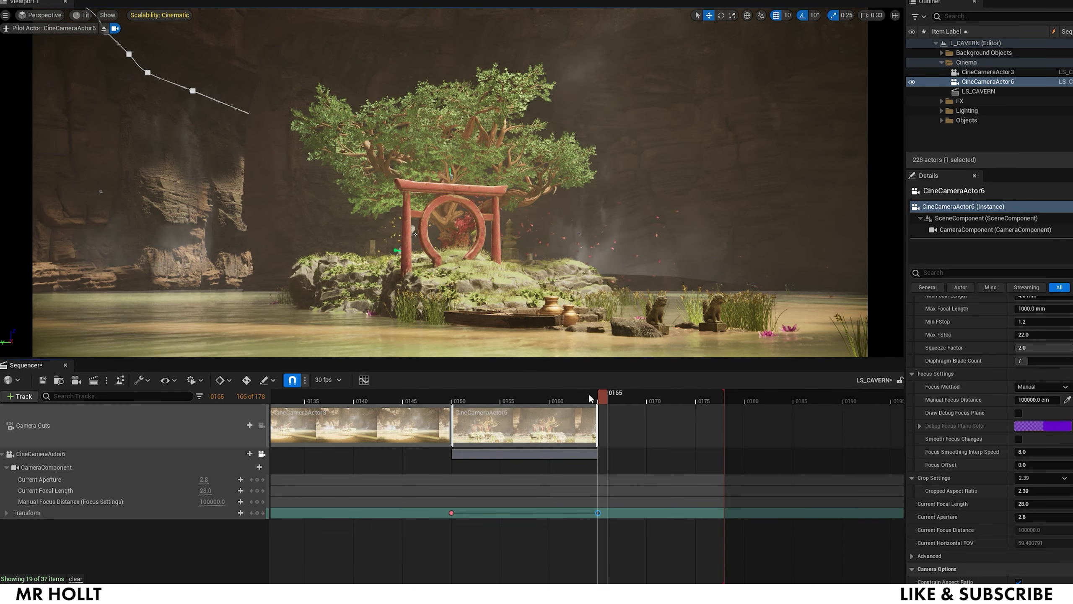
pyautogui.moveTo(600, 394); pyautogui.dragTo(384, 383)
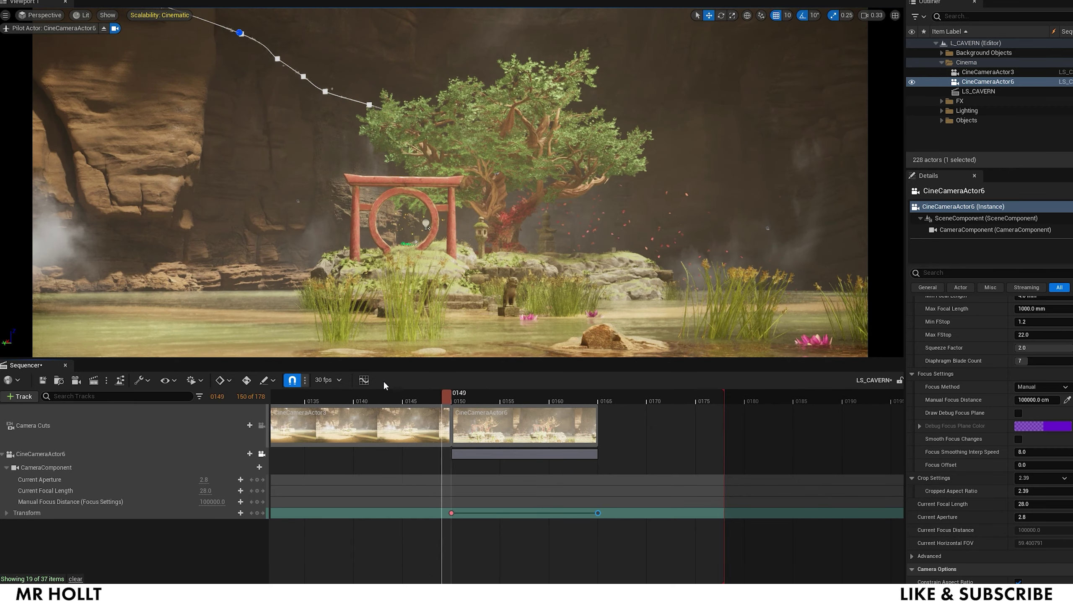
pyautogui.press('space')
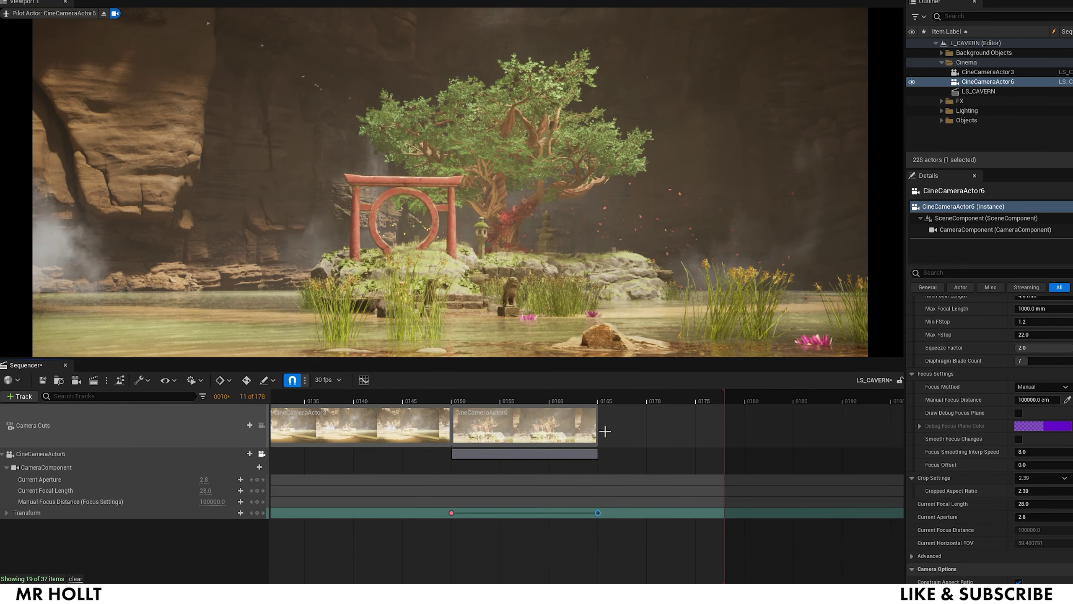
# Lengthen the second camera cut, the playback range and CineCameraActor6's section to about frame 187, and play from before the cut.
pyautogui.moveTo(628, 423); pyautogui.dragTo(813, 396)
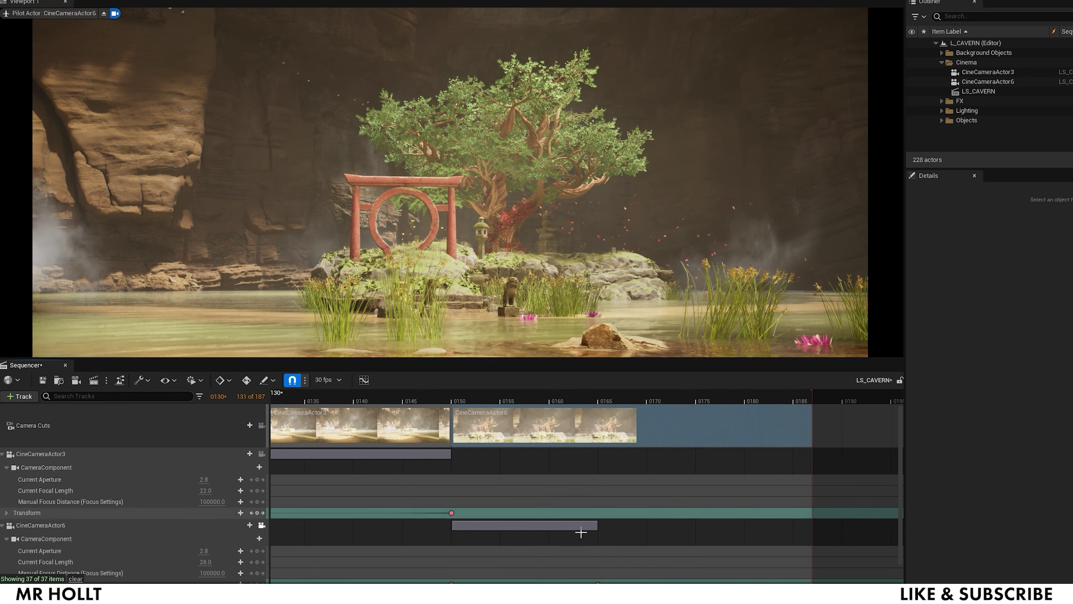
pyautogui.moveTo(595, 525); pyautogui.dragTo(812, 514)
pyautogui.click(406, 393)
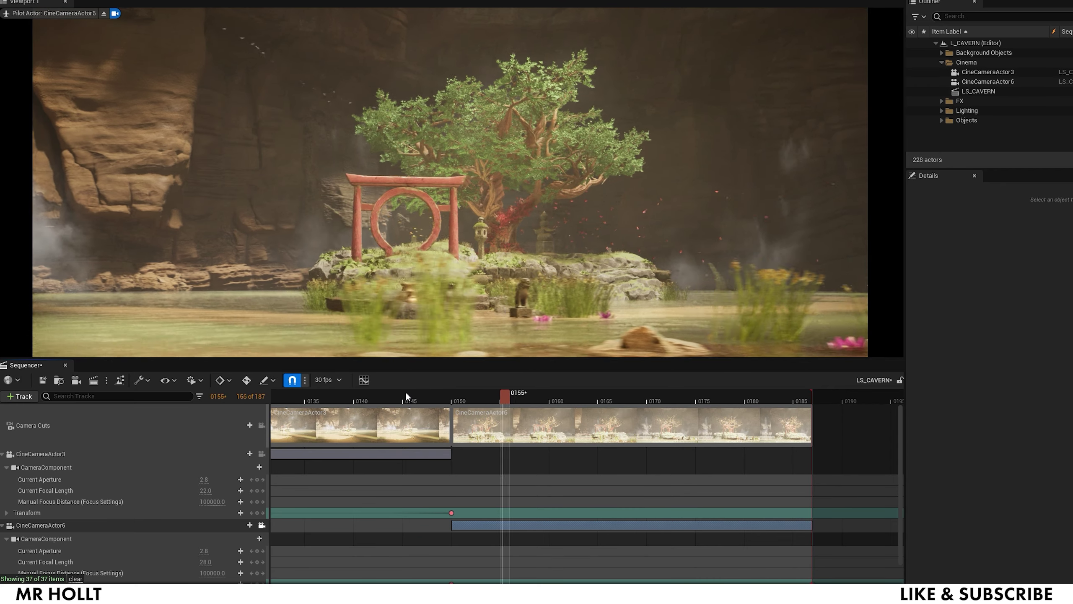
# Stretch CineCameraActor6's section to about frame 255 and extend its camera cut to frame 257.
pyautogui.keyDown('ctrl'); pyautogui.scroll(-3, 674, 470); pyautogui.keyUp('ctrl')
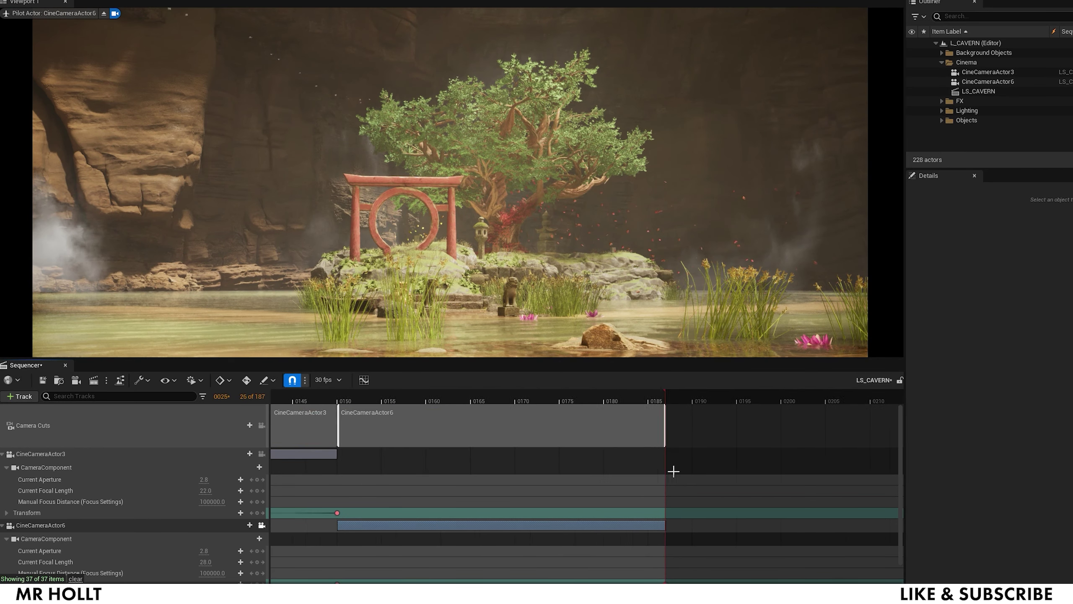
pyautogui.hscroll(5, 479, 457)
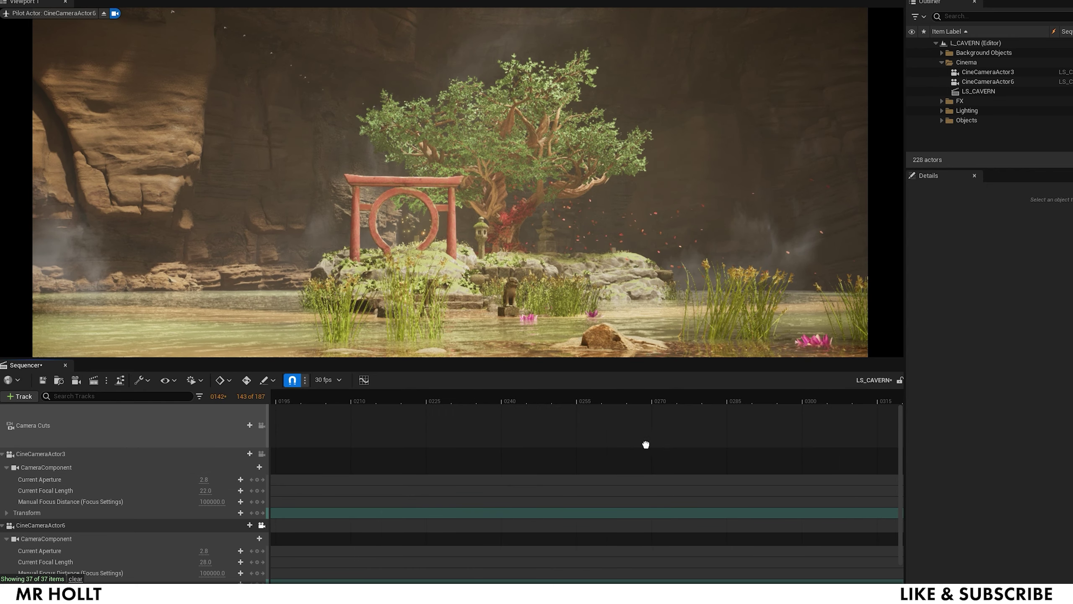
pyautogui.moveTo(645, 444); pyautogui.dragTo(973, 442, button='right')
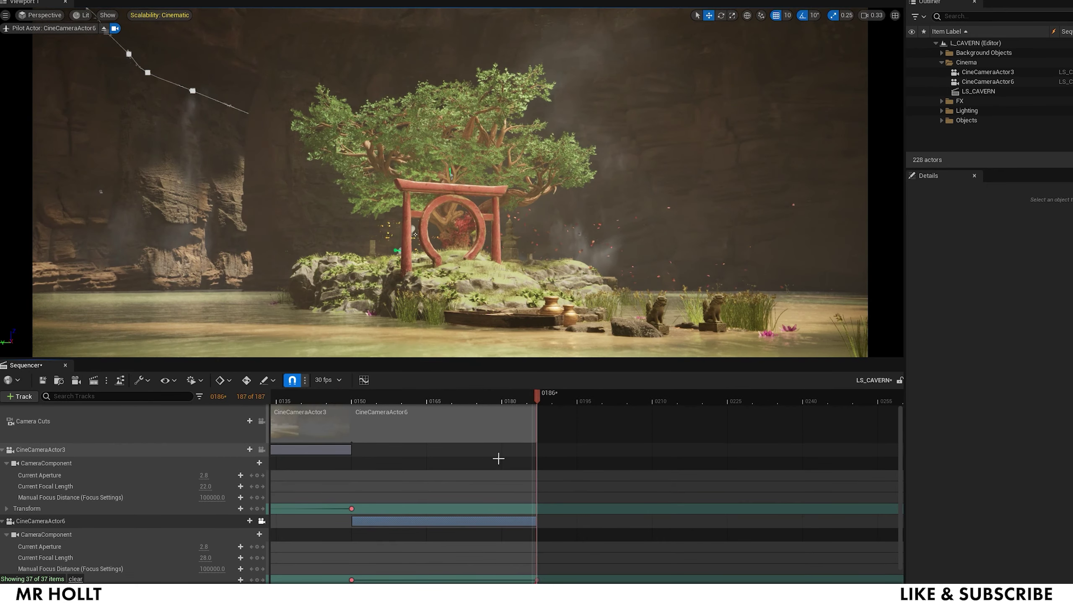
pyautogui.moveTo(535, 521); pyautogui.dragTo(878, 538)
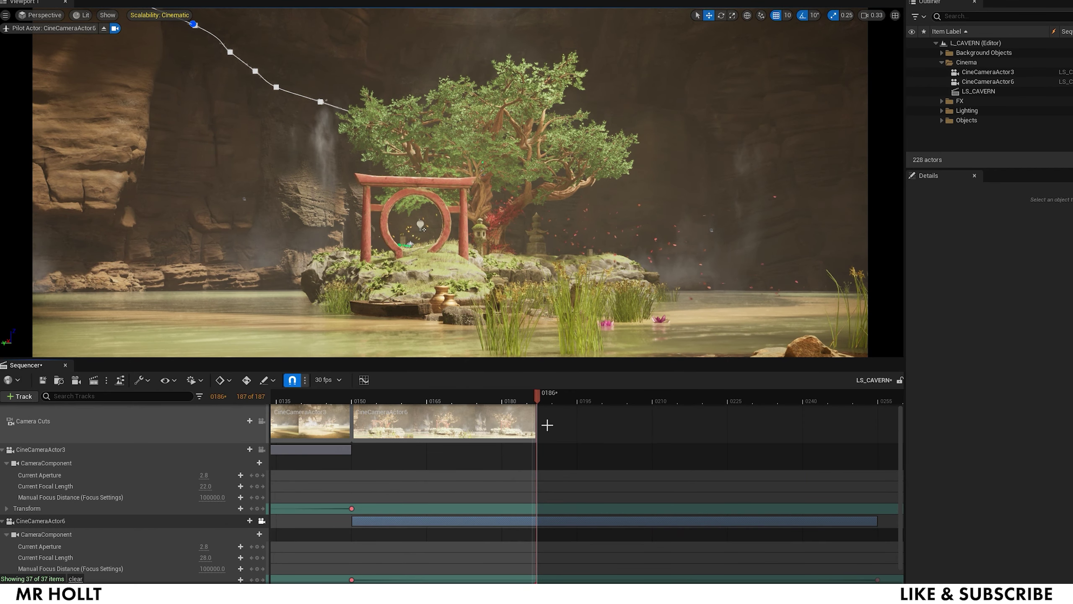
pyautogui.moveTo(536, 425); pyautogui.dragTo(877, 452)
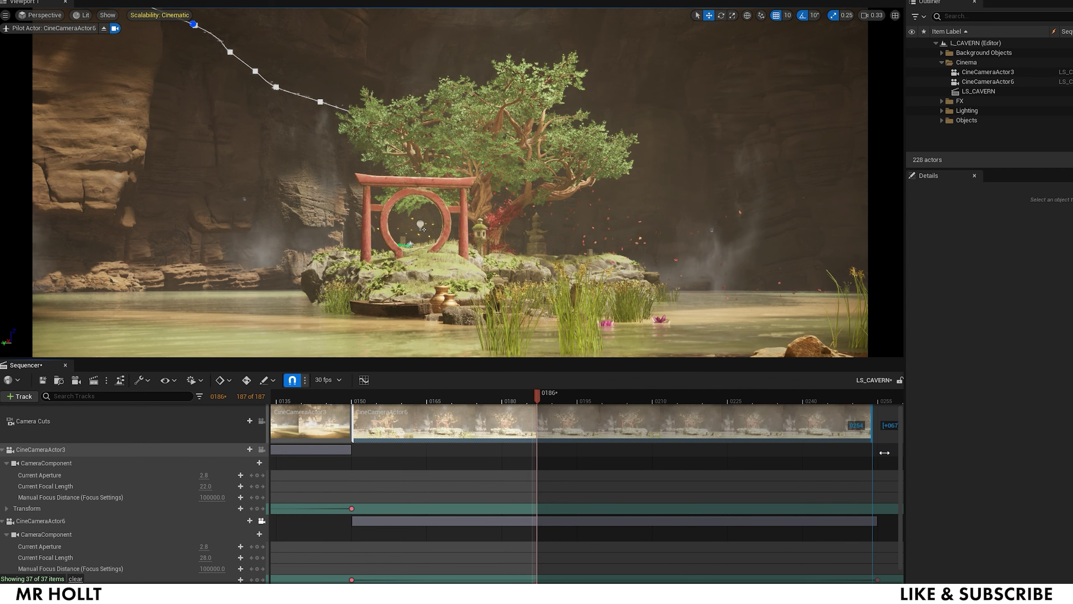
# Extend the sequence's playback end to frame 257, matching the end of the second camera cut.
pyautogui.moveTo(537, 397); pyautogui.dragTo(878, 396)
pyautogui.moveTo(818, 396); pyautogui.dragTo(868, 396)
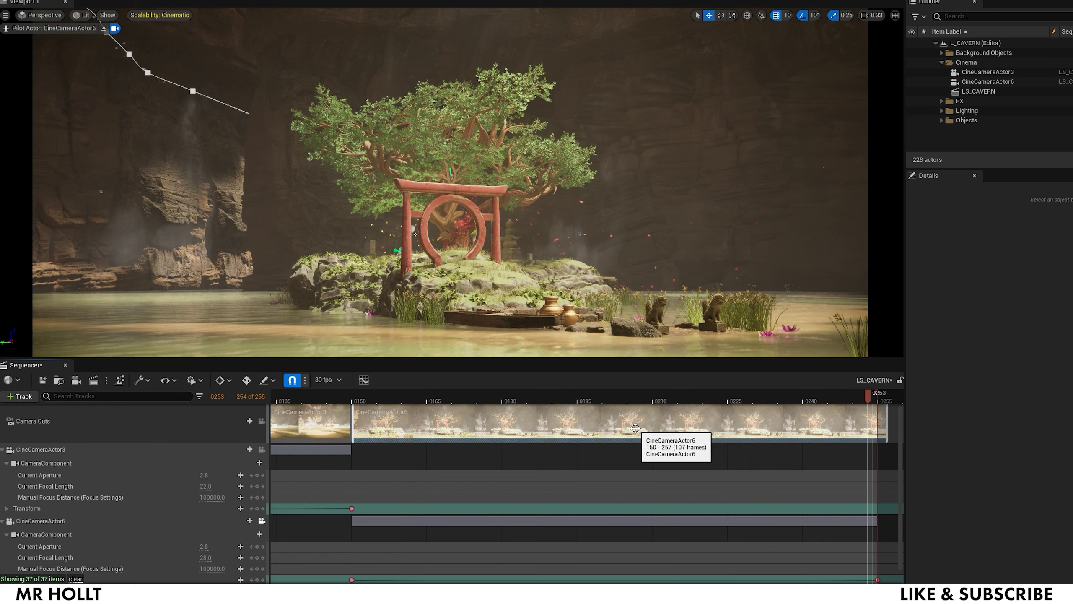
pyautogui.keyDown('ctrl'); pyautogui.scroll(-3, 570, 453); pyautogui.keyUp('ctrl')
pyautogui.keyDown('ctrl'); pyautogui.scroll(-3, 506, 442); pyautogui.keyUp('ctrl')
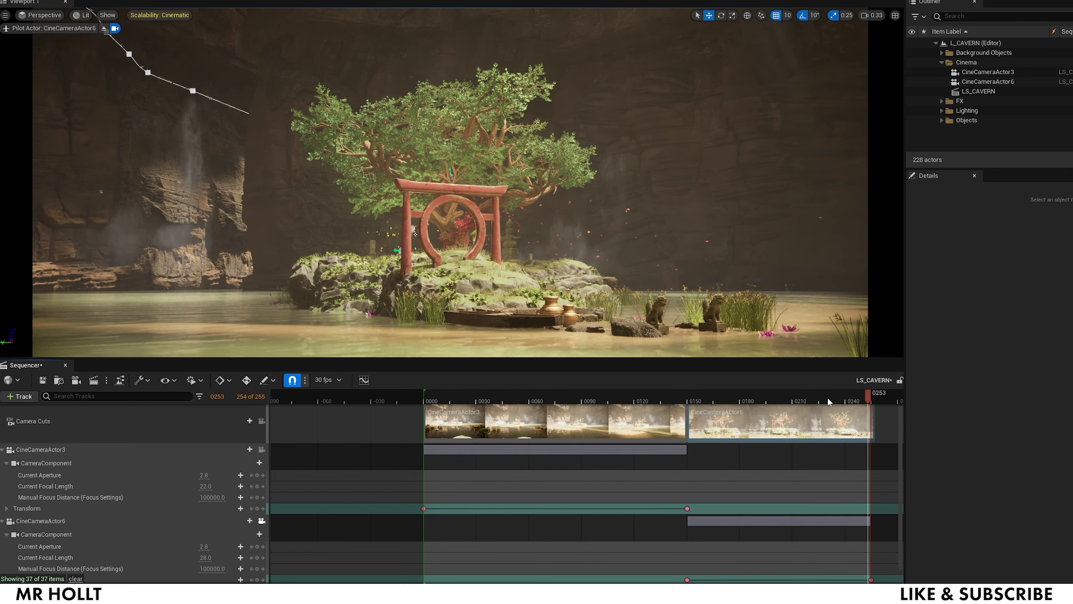
pyautogui.moveTo(828, 402); pyautogui.dragTo(887, 403)
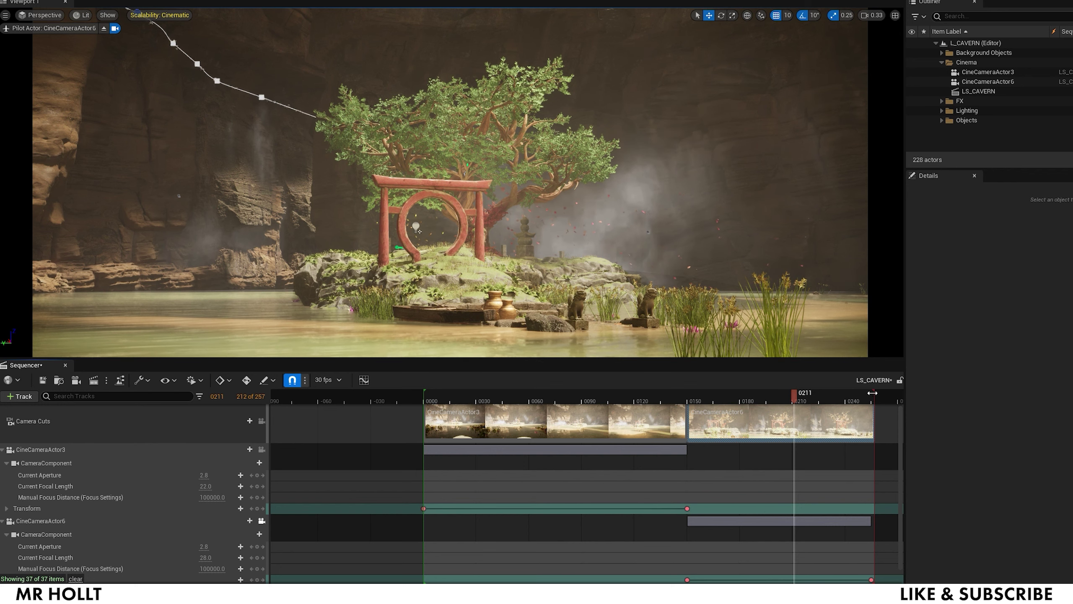
# Play the sequence from around frame 96 across the cut to review CineCameraActor6's slower camera move.
pyautogui.moveTo(799, 403); pyautogui.dragTo(623, 406)
pyautogui.press('space')
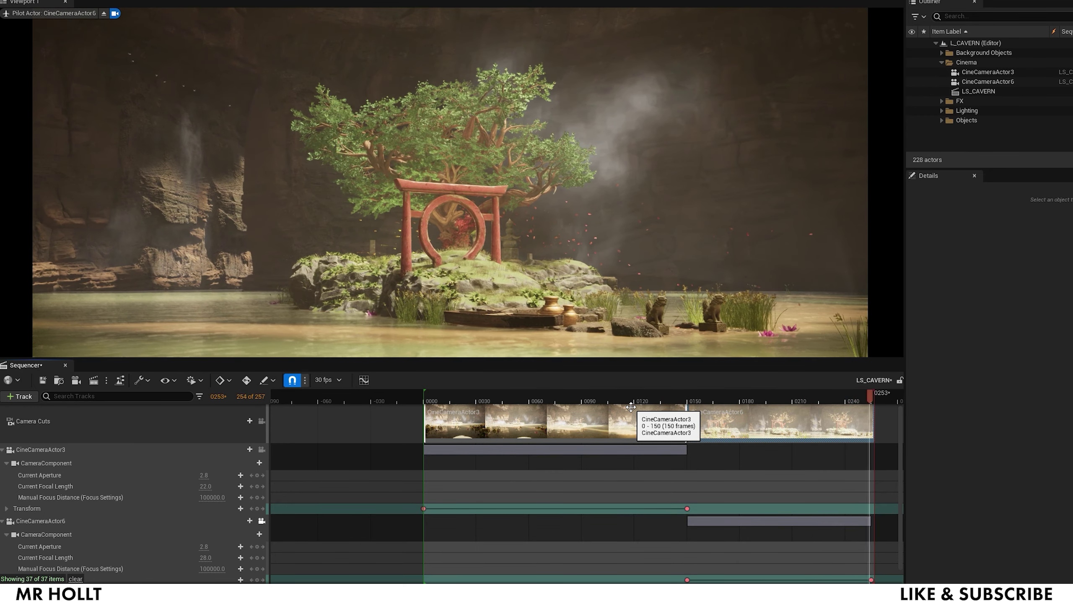
pyautogui.click(594, 391)
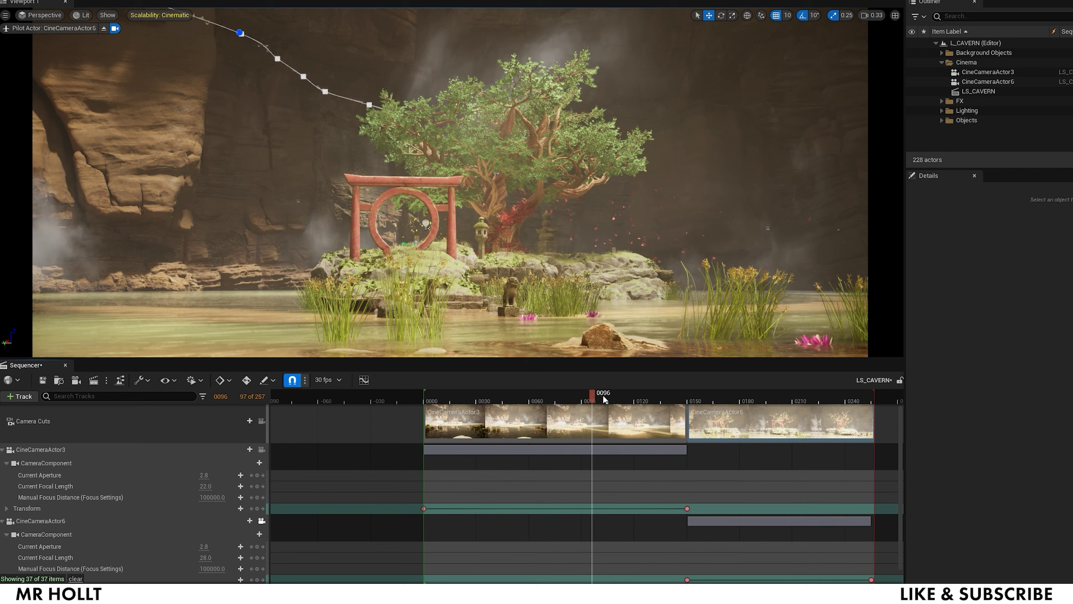
pyautogui.click(603, 395)
pyautogui.press('space')
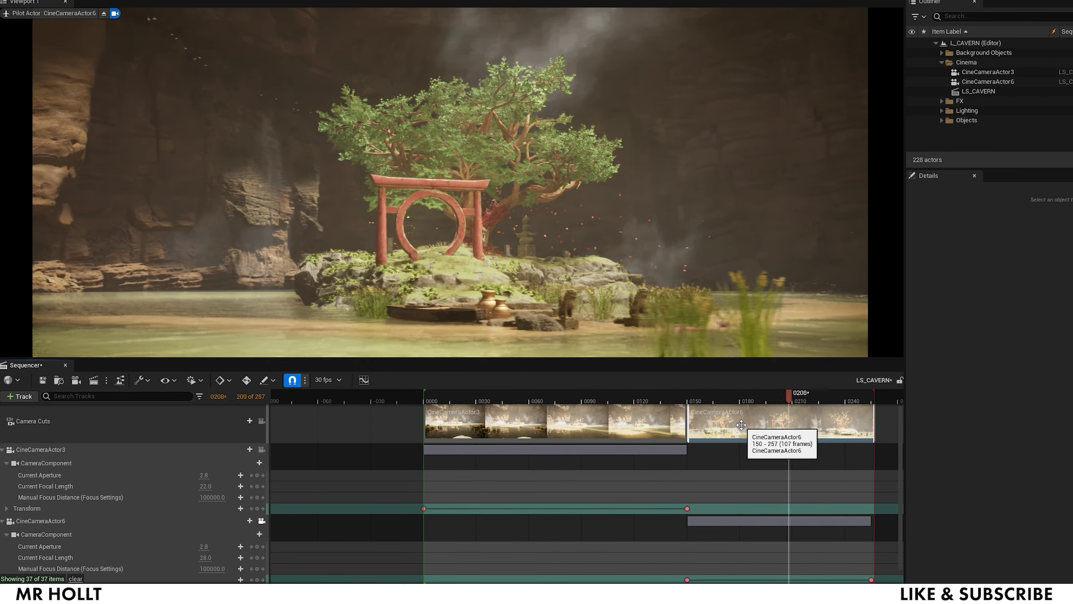
pyautogui.press('space')
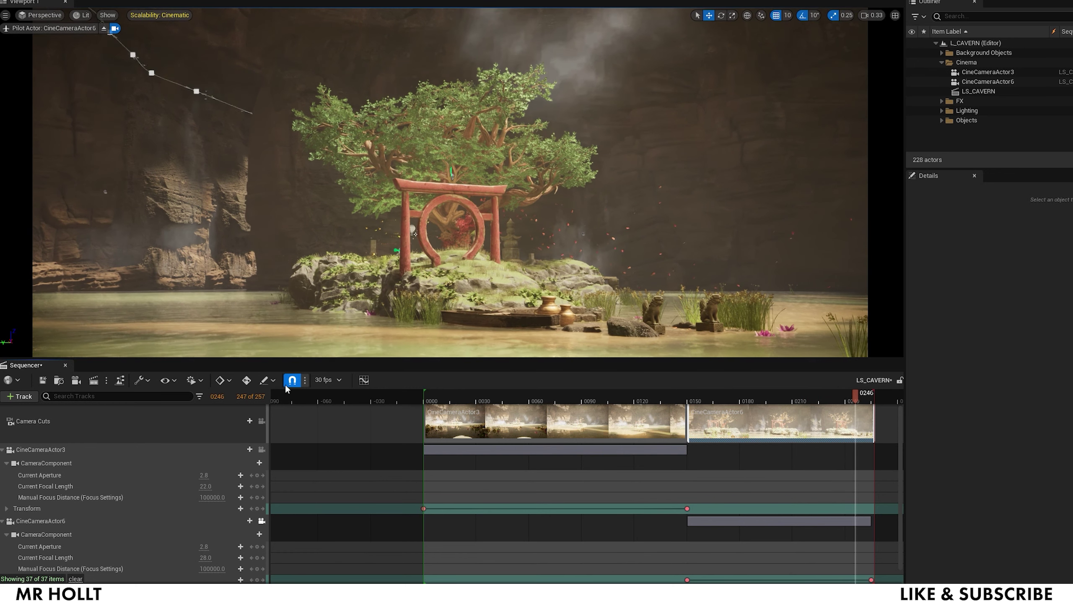
# Collapse both camera tracks and play across the frame 150 cut with the viewport locked to CineCameraActor3.
pyautogui.click(3, 450)
pyautogui.click(3, 467)
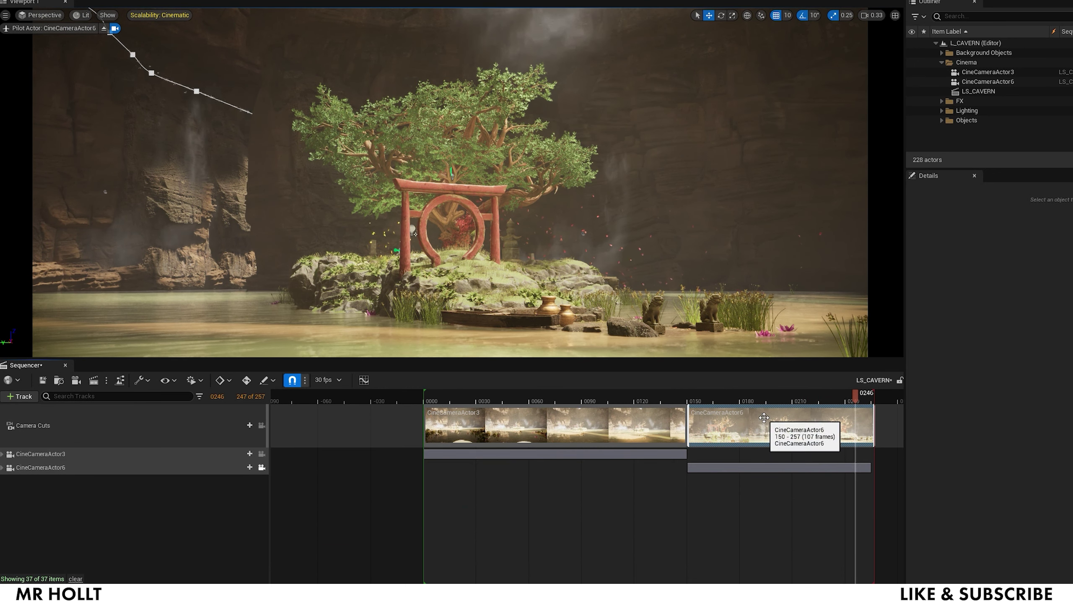
pyautogui.click(261, 454)
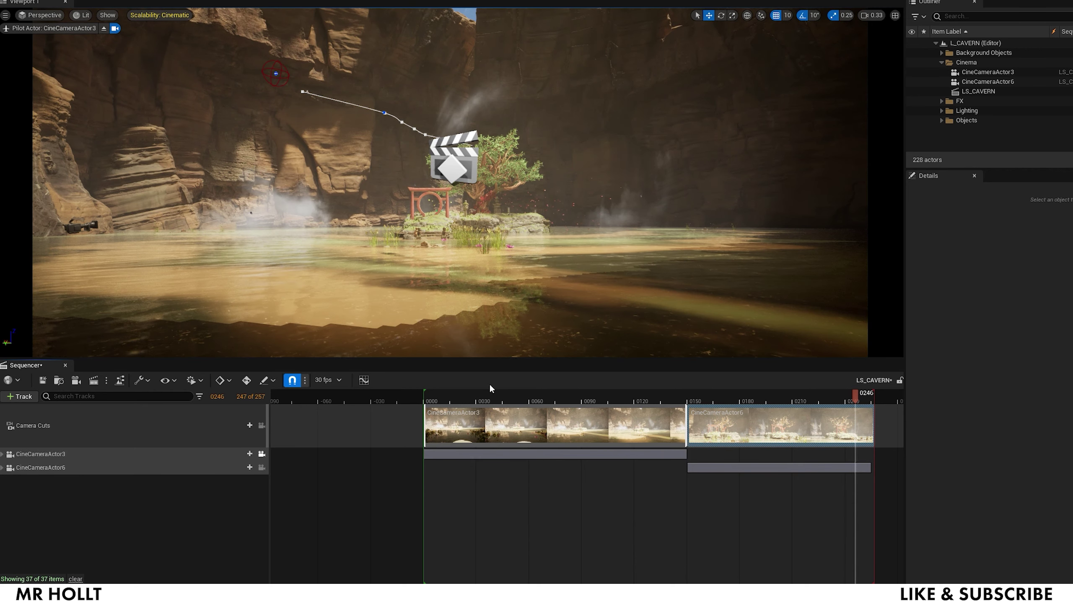
pyautogui.click(624, 393)
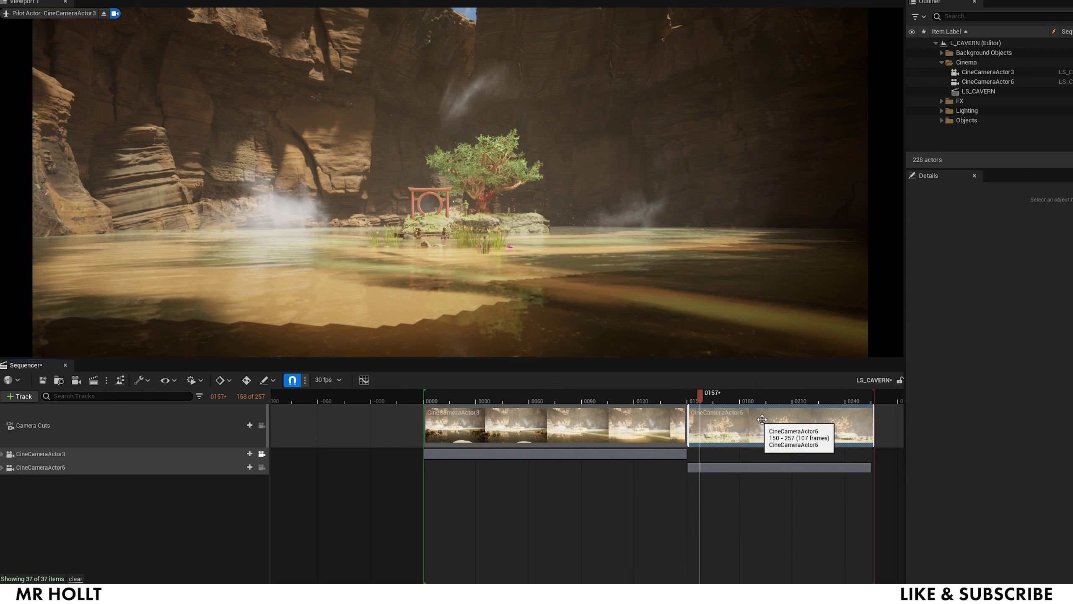
# Lock the viewport to the camera cuts and play the sequence from about frame 5 through both shots.
pyautogui.press('space')
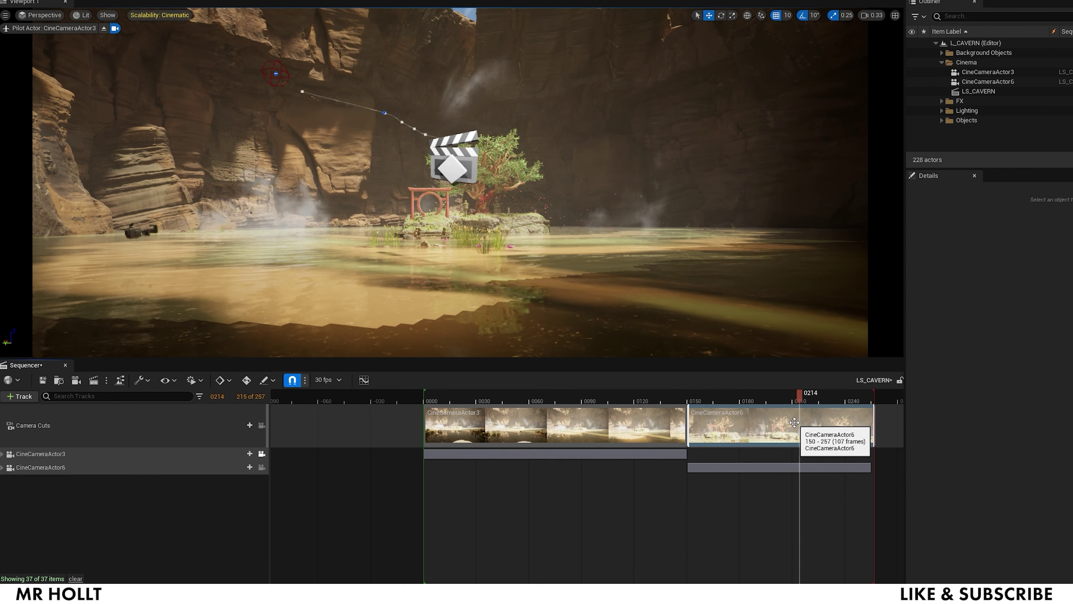
pyautogui.click(261, 428)
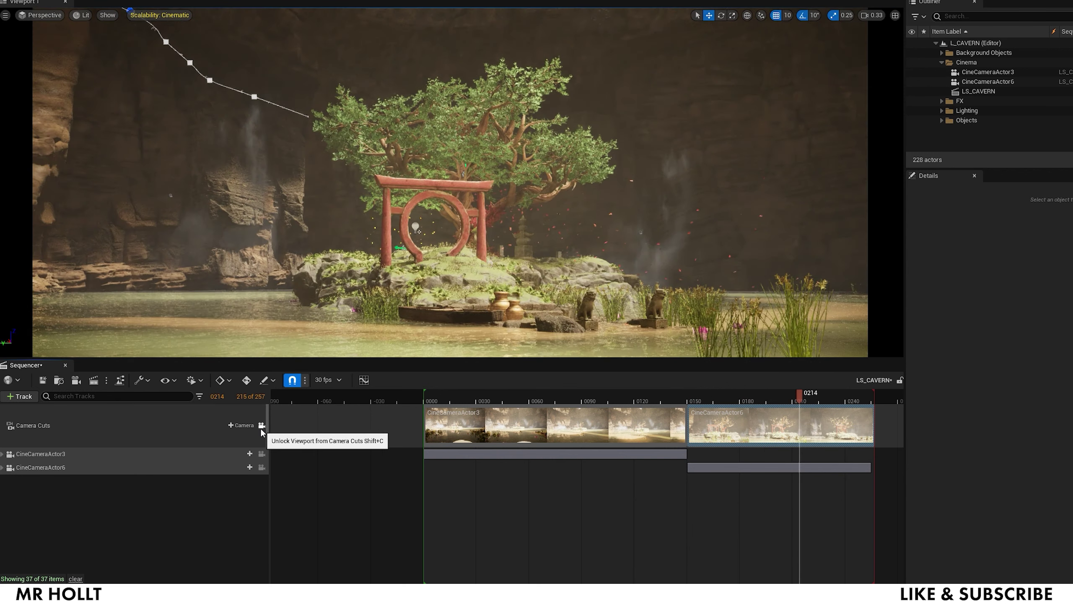
pyautogui.click(432, 400)
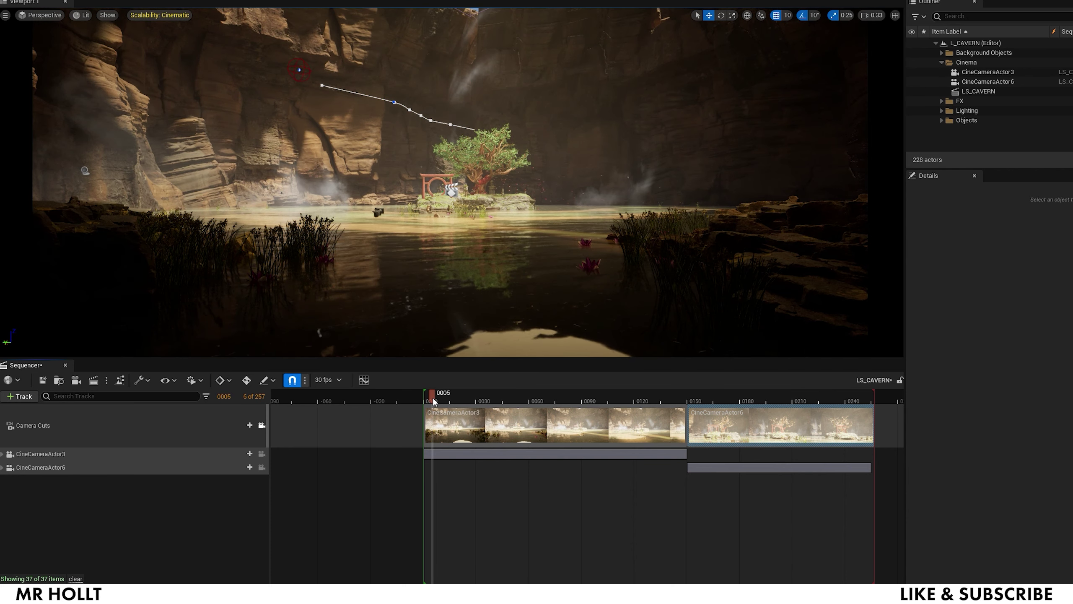
pyautogui.press('space')
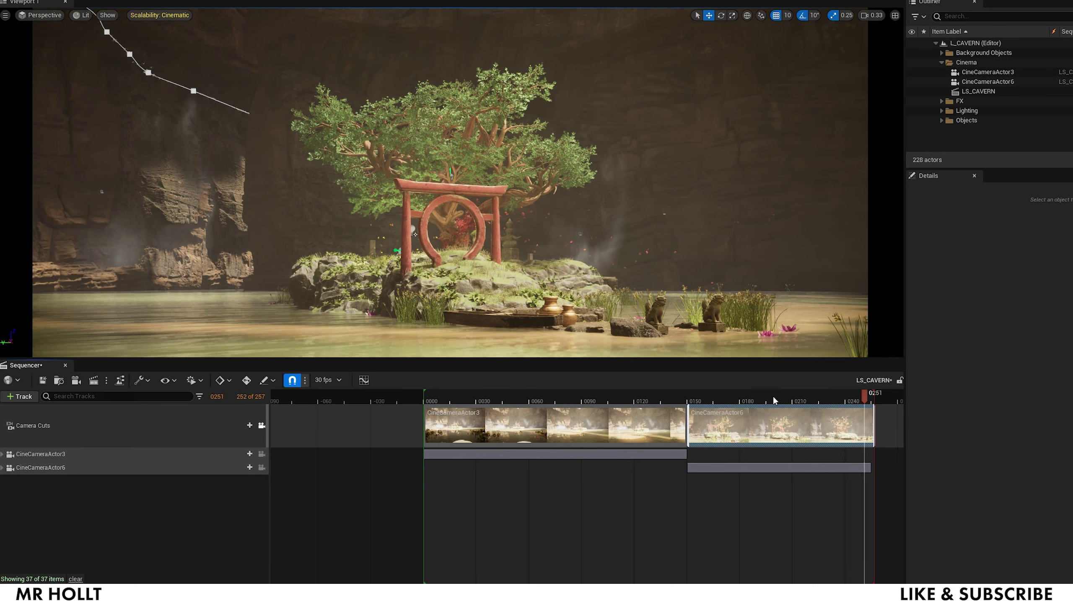
pyautogui.moveTo(653, 403); pyautogui.dragTo(705, 401)
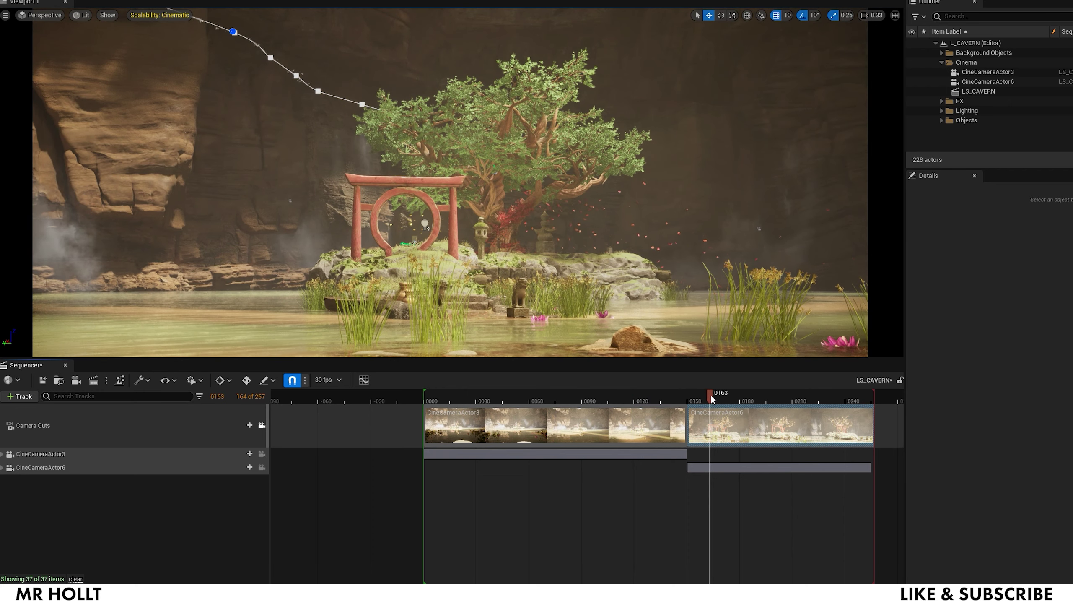
# Expand the CineCameraActor3 and CineCameraActor6 tracks and return the playhead to frame 0.
pyautogui.click(3, 454)
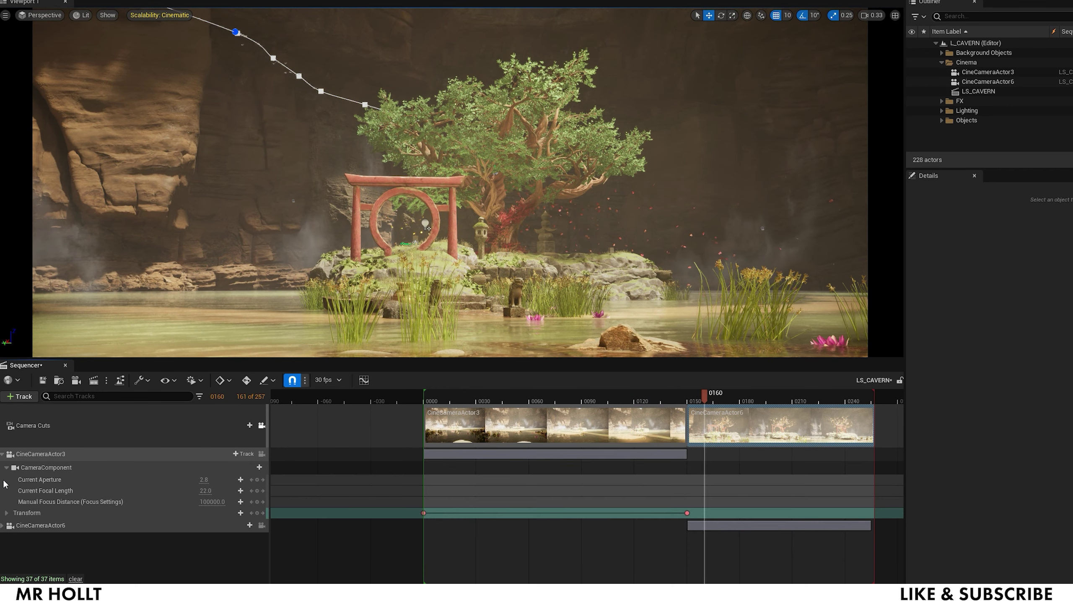
pyautogui.click(2, 526)
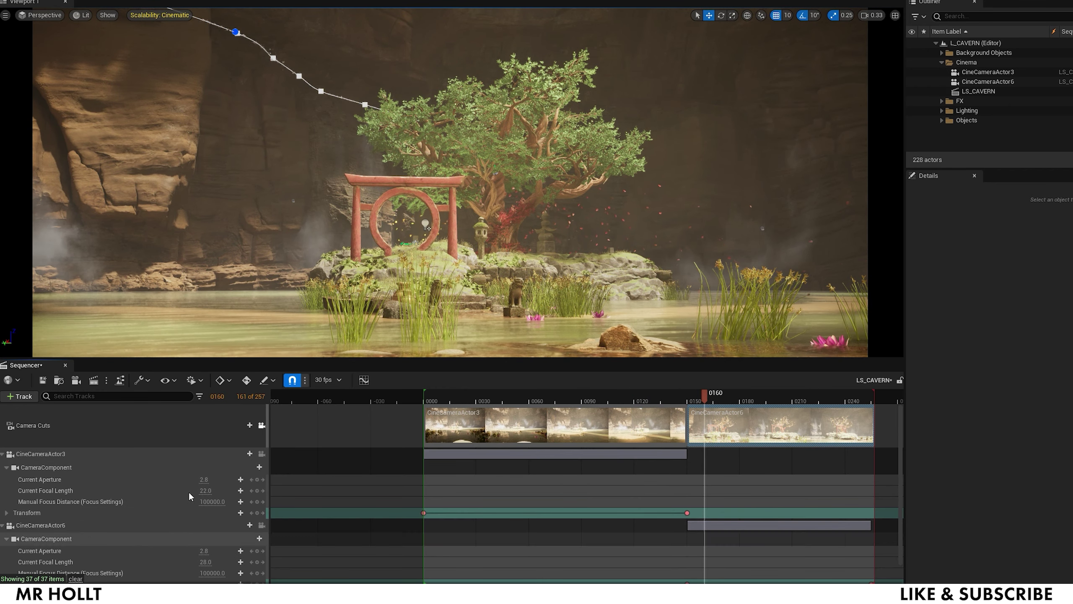
pyautogui.moveTo(587, 401); pyautogui.dragTo(423, 400)
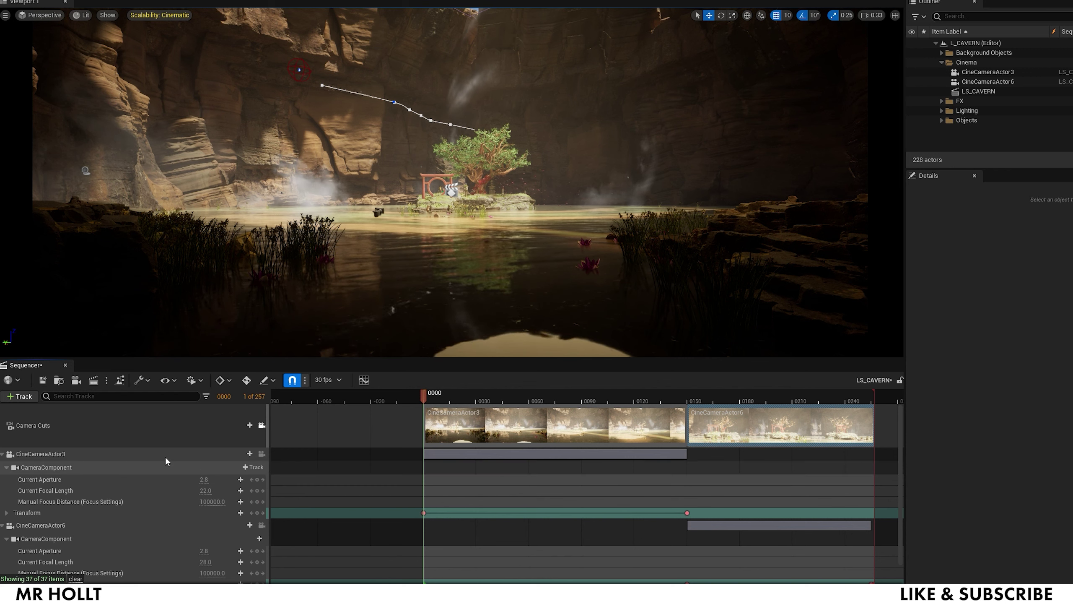
# Look over the track types that can be added to CineCameraActor3 and scrub the sequence to frame 69.
pyautogui.click(243, 454)
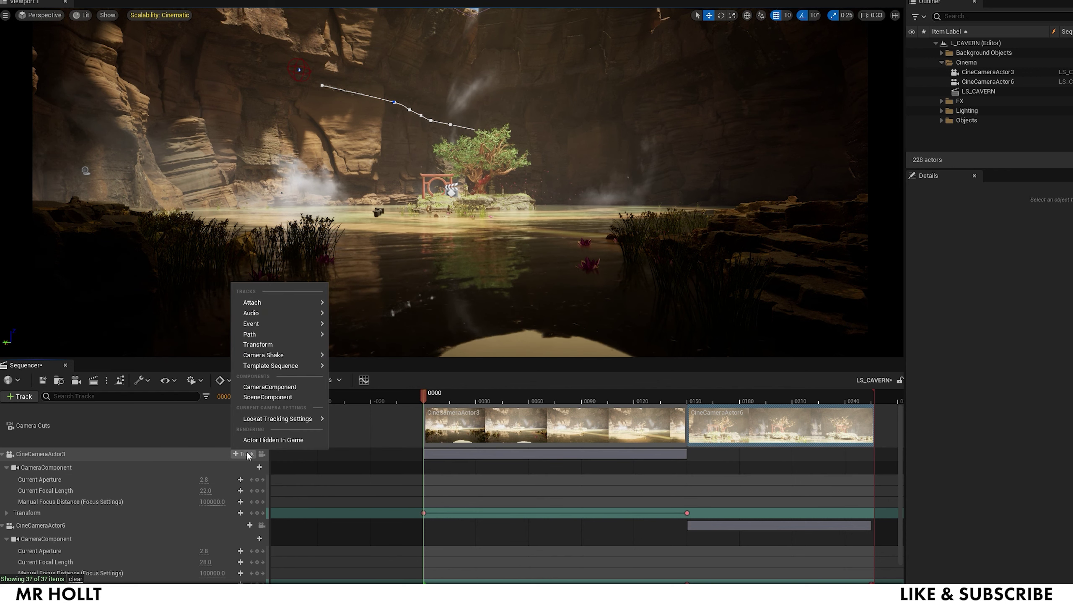
pyautogui.moveTo(263, 304)
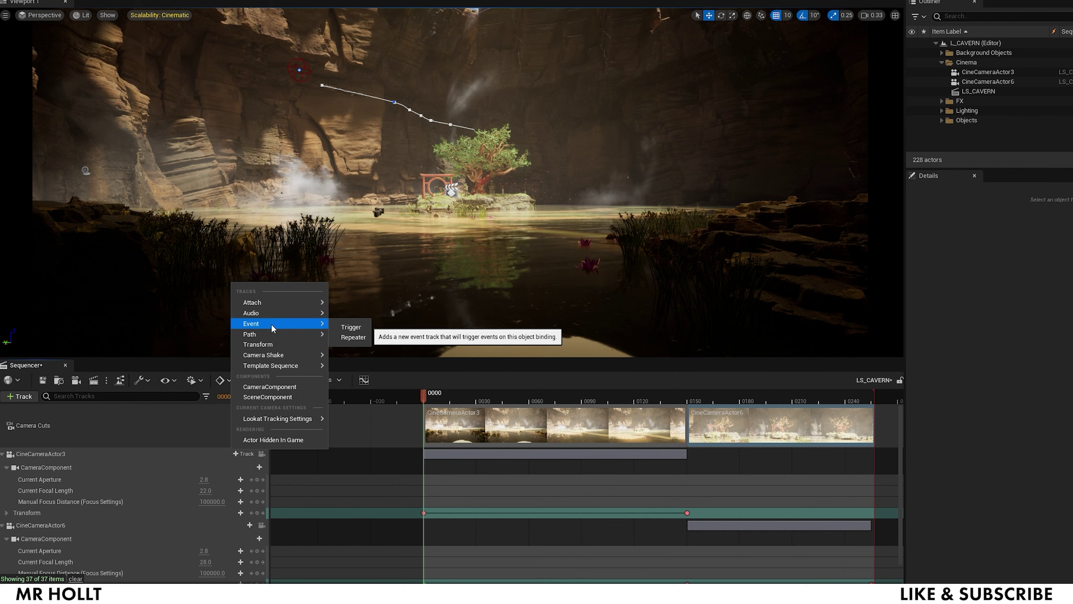
pyautogui.click(497, 399)
pyautogui.moveTo(497, 396); pyautogui.dragTo(545, 392)
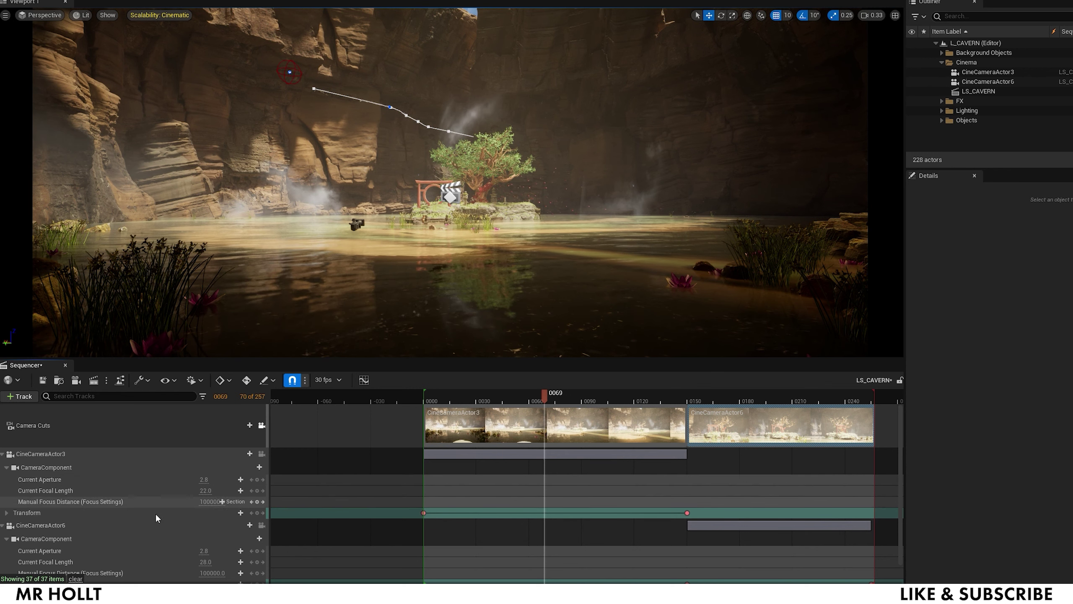
# Examine the Focus Settings and Post Process Settings that can be keyed on CineCameraActor3's CameraComponent, including Color Grading, Film Grain and Dirt Mask.
pyautogui.click(262, 467)
pyautogui.moveTo(284, 338)
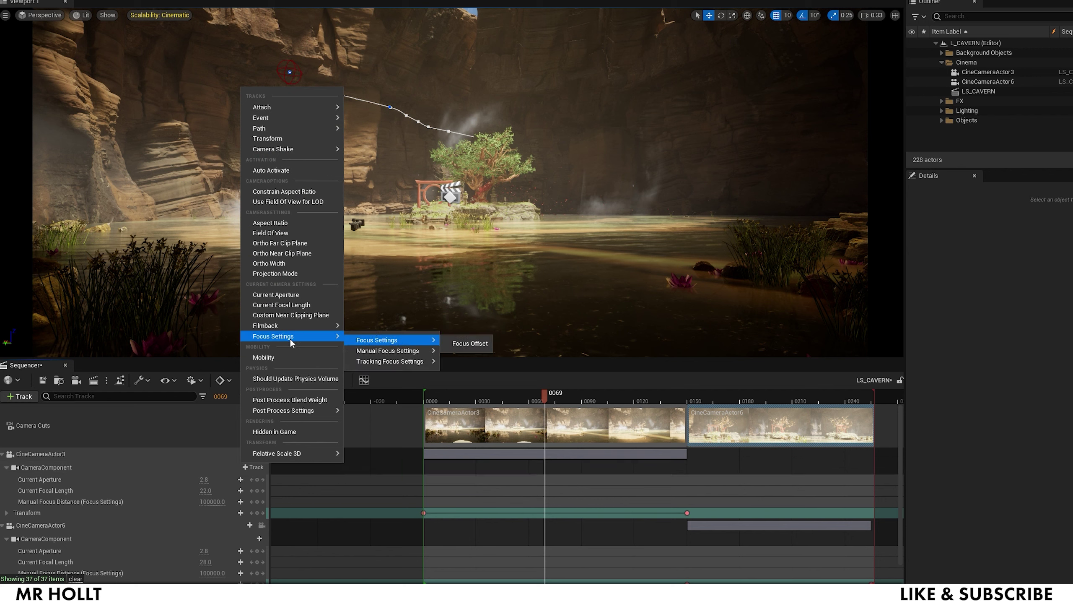
pyautogui.moveTo(281, 416)
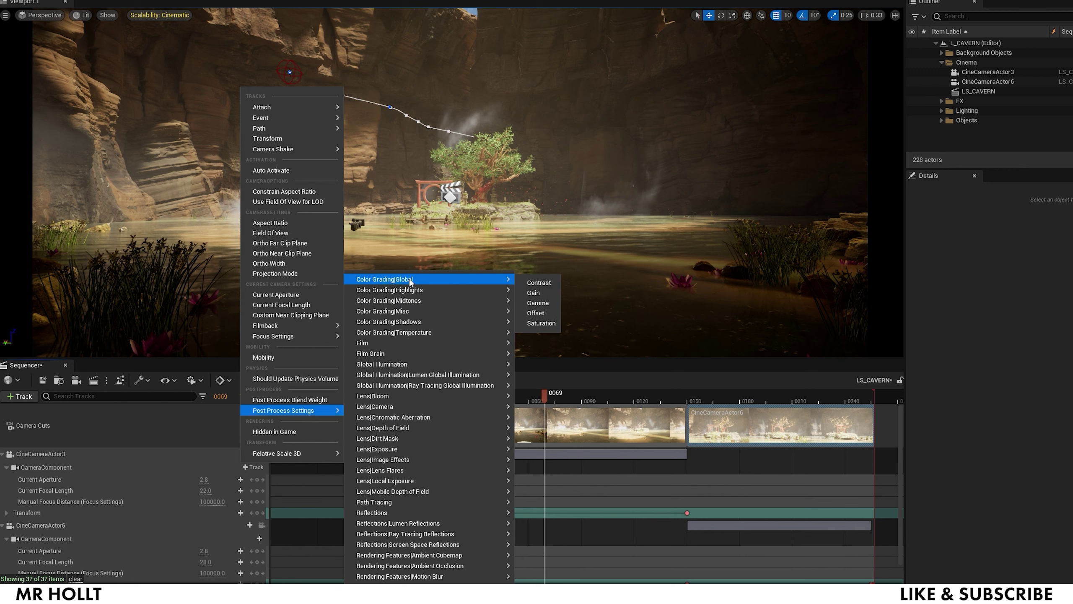
pyautogui.moveTo(374, 352)
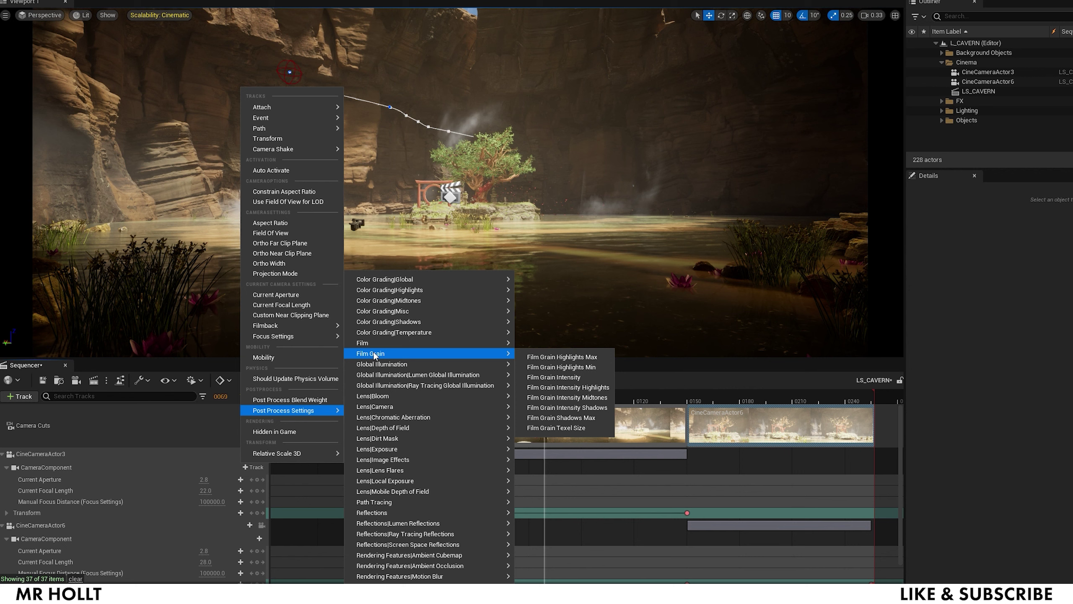
pyautogui.moveTo(385, 430)
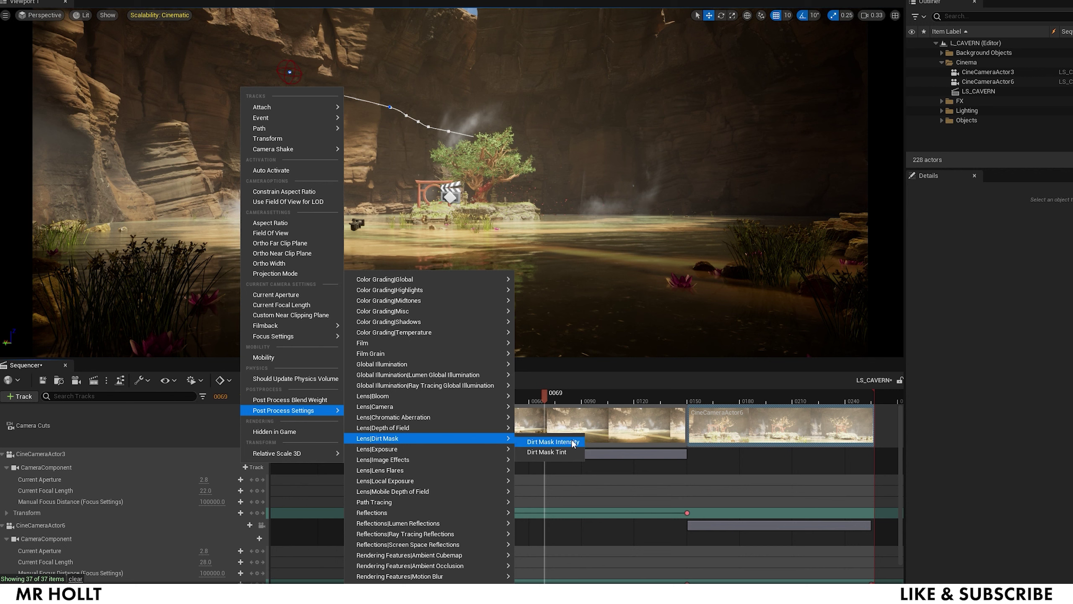
pyautogui.click(607, 386)
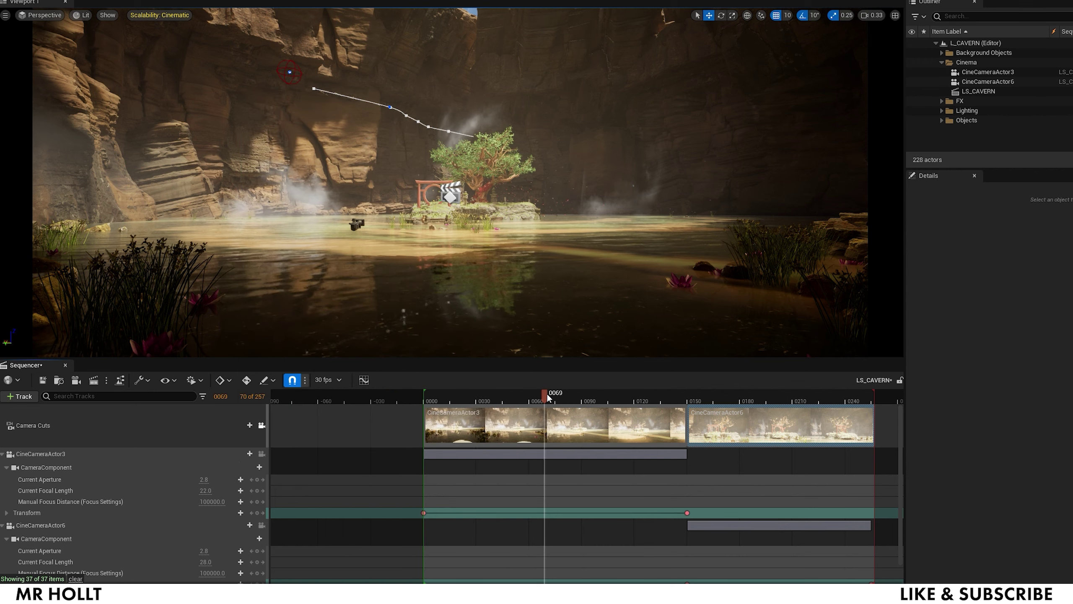
# Play the sequence from frame 0 and replay the part around the frame 150 cut to examine the camera movement.
pyautogui.moveTo(547, 393); pyautogui.dragTo(464, 397)
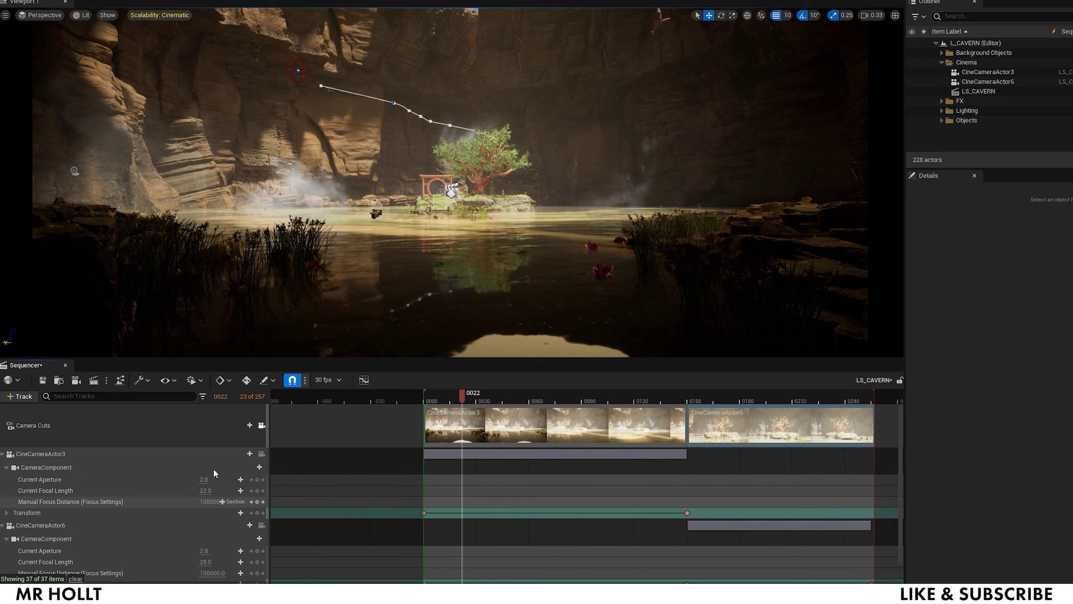
pyautogui.scroll(-1, 192, 497)
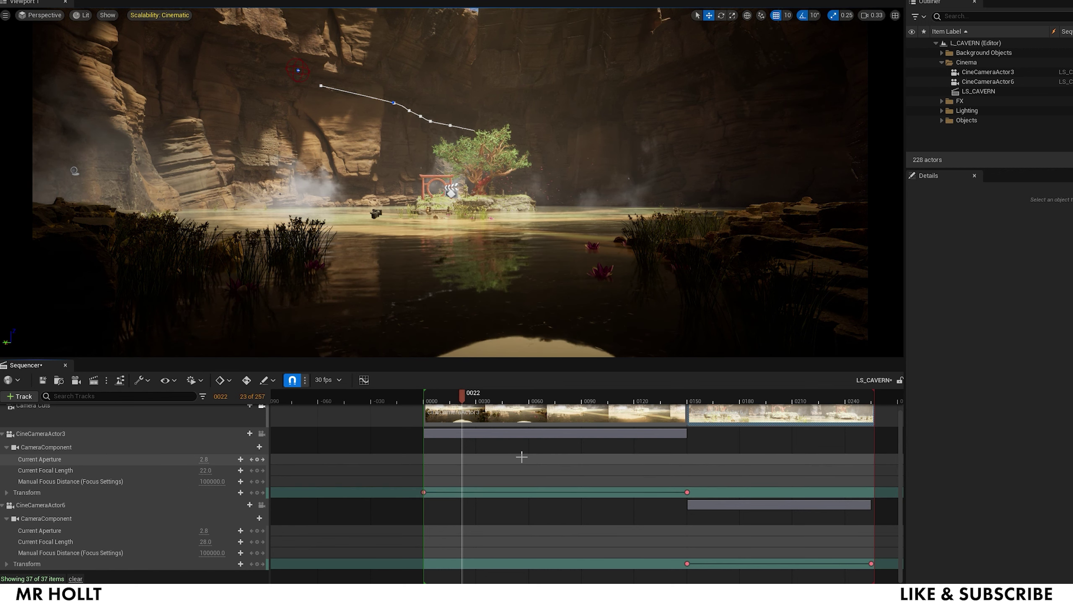
pyautogui.moveTo(461, 393); pyautogui.dragTo(423, 394)
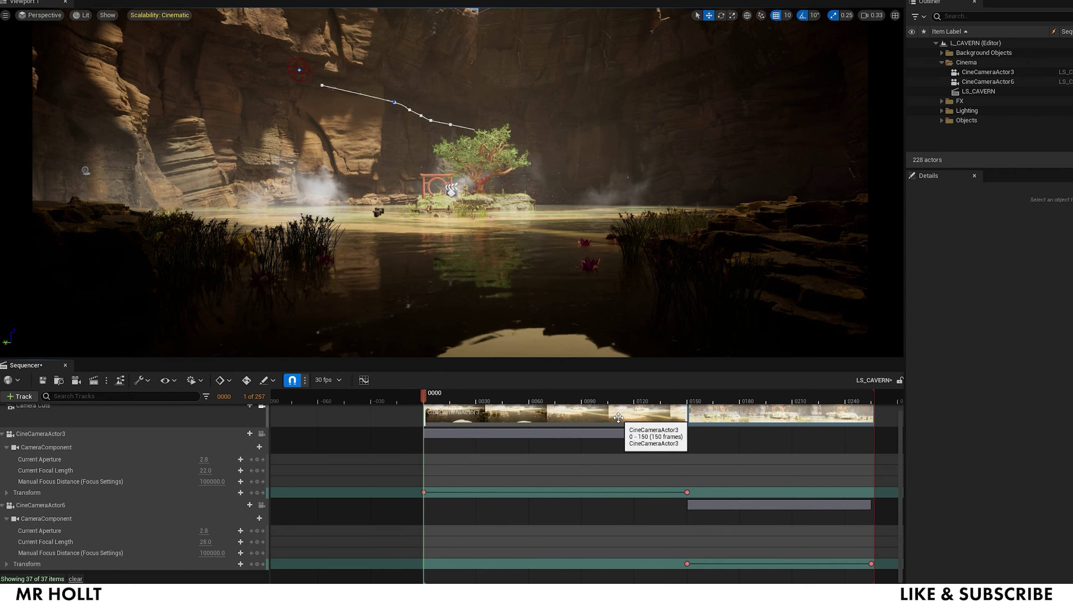
pyautogui.press('space')
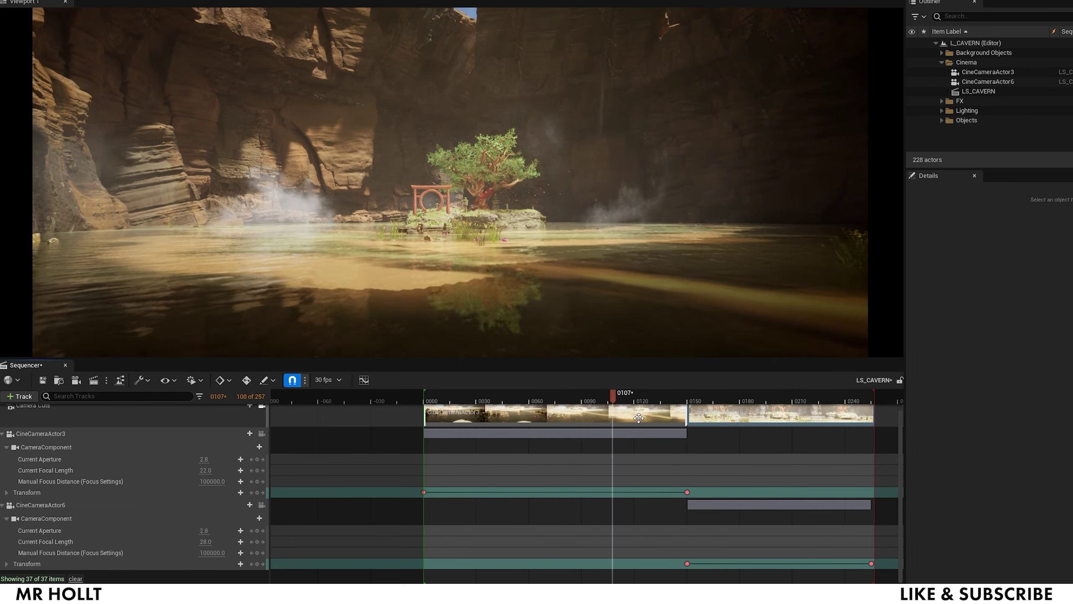
pyautogui.press('space')
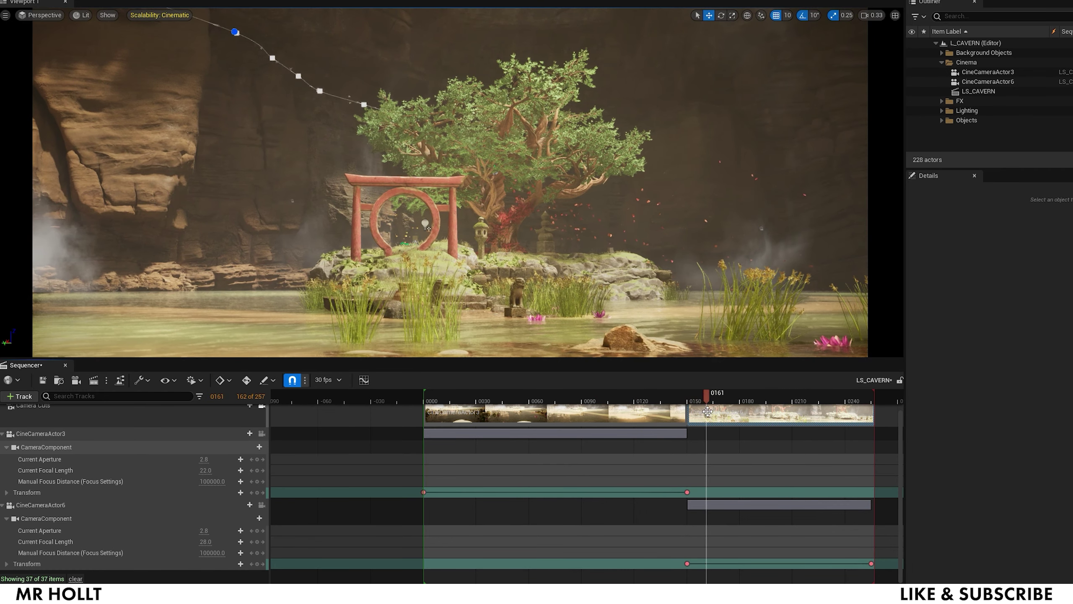
pyautogui.moveTo(713, 396); pyautogui.dragTo(628, 400)
pyautogui.press('space')
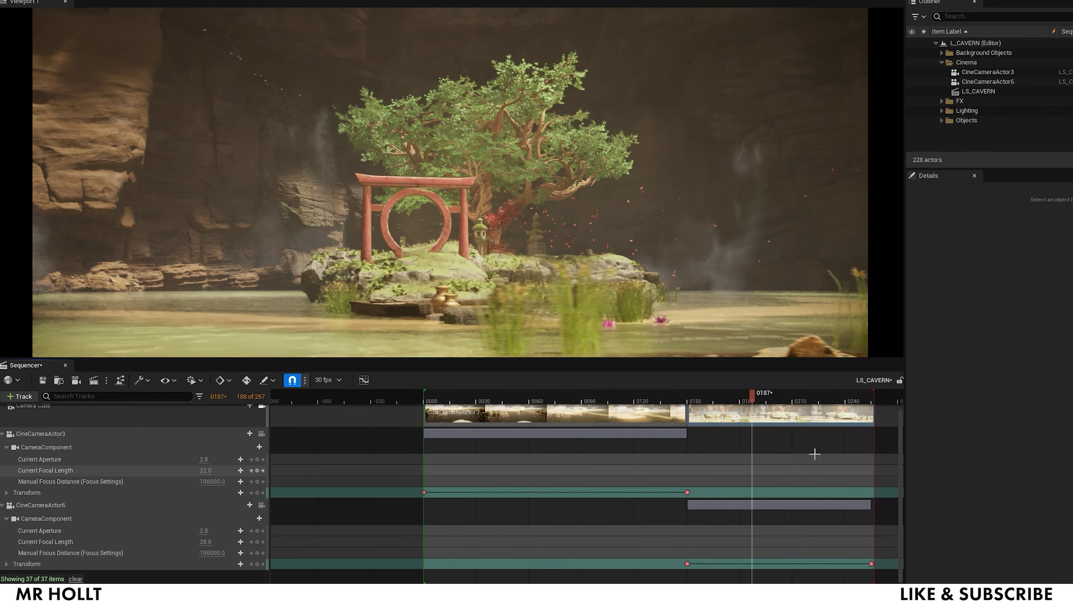
pyautogui.press('space')
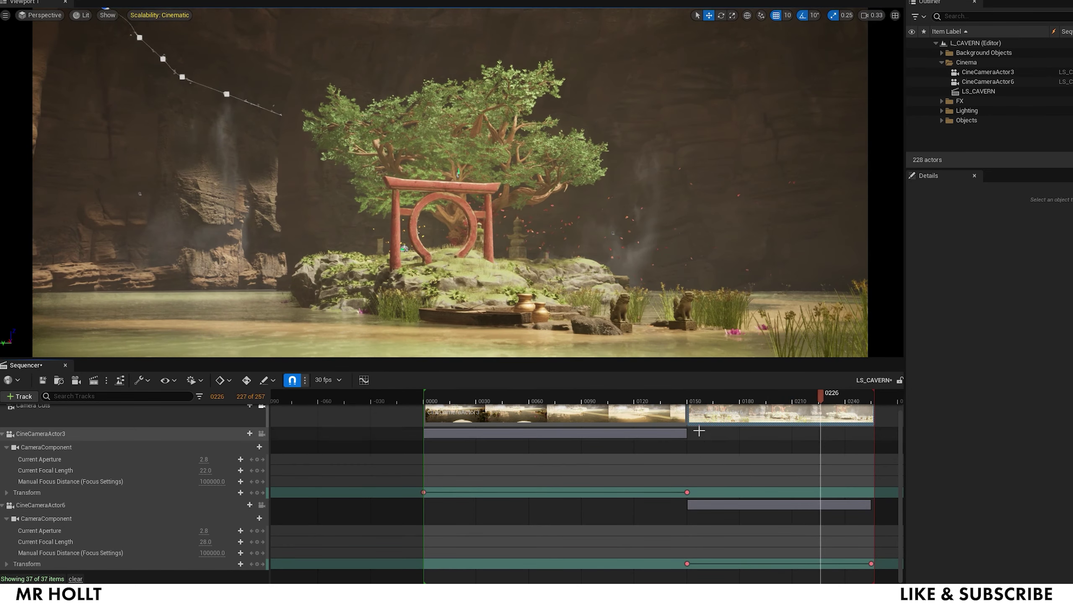
# Set the interpolation of CineCameraActor3's transform keys at frames 0 and 150 to Linear.
pyautogui.click(687, 493)
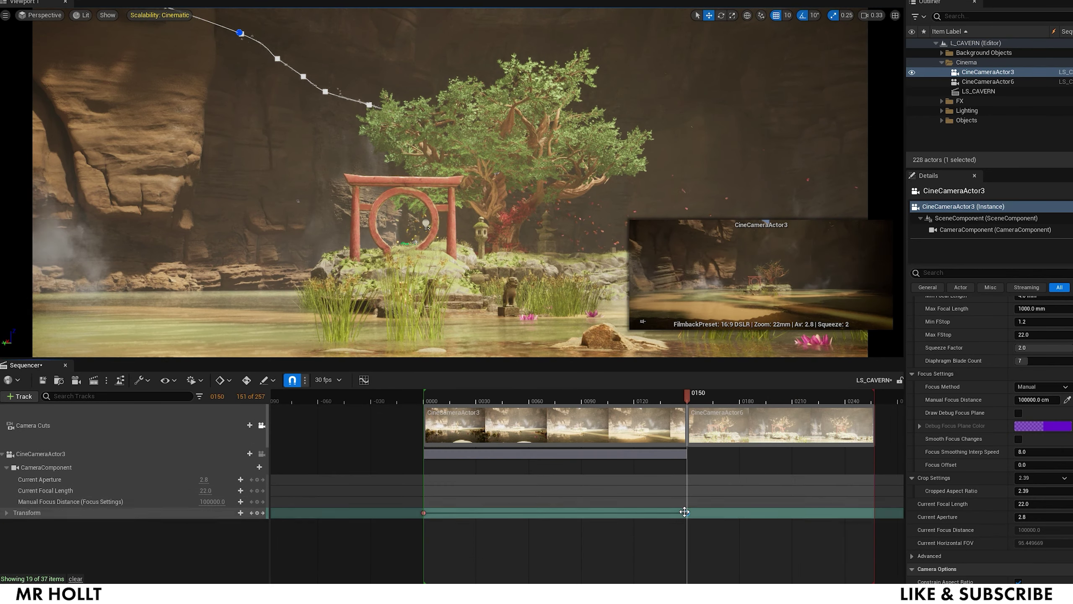
pyautogui.keyDown('shift'); pyautogui.click(423, 512); pyautogui.keyUp('shift')
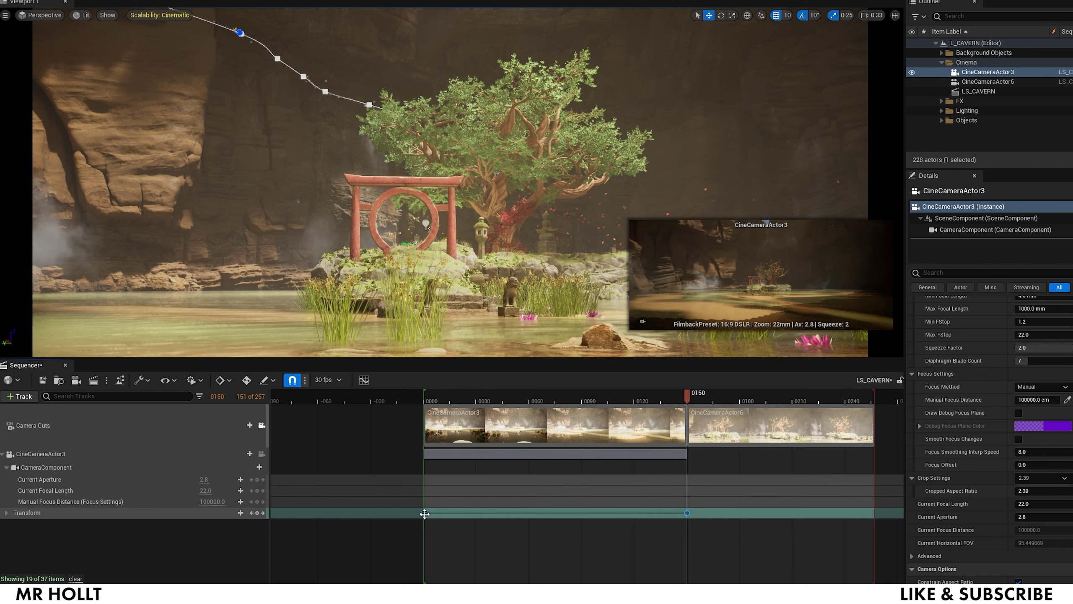
pyautogui.rightClick(424, 513)
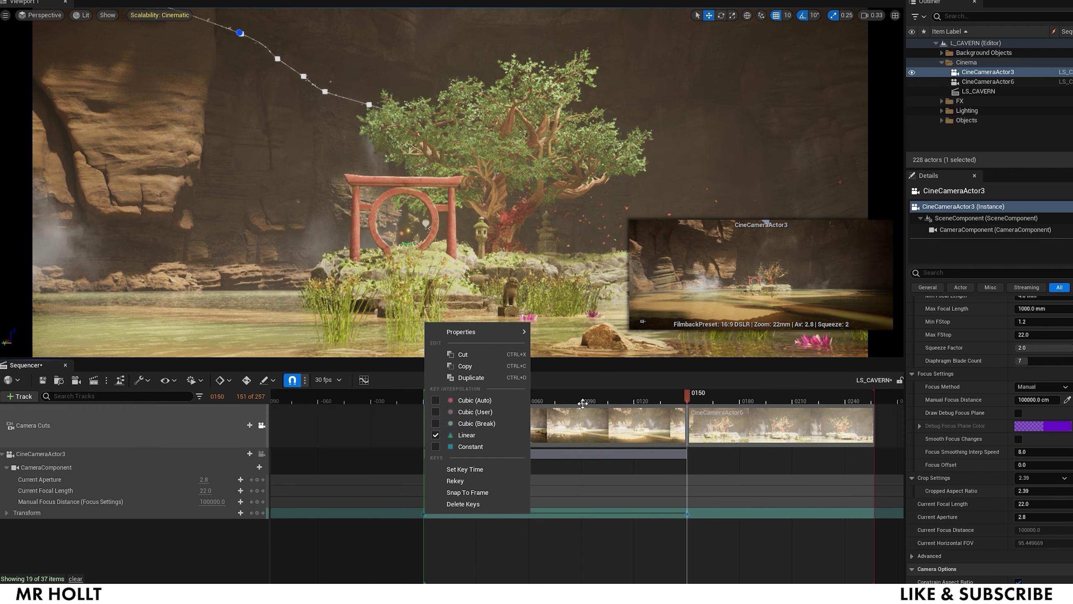
pyautogui.click(437, 436)
pyautogui.click(466, 397)
# Play the sequence from about frame 3 into the second shot to review CineCameraActor3's linear movement.
pyautogui.click(431, 399)
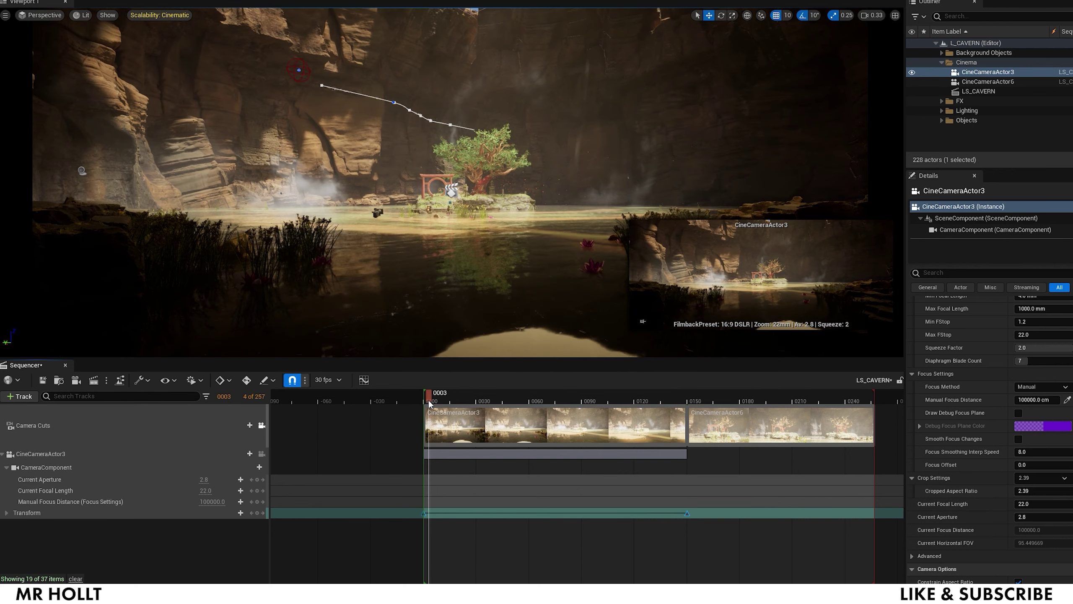
pyautogui.press('space')
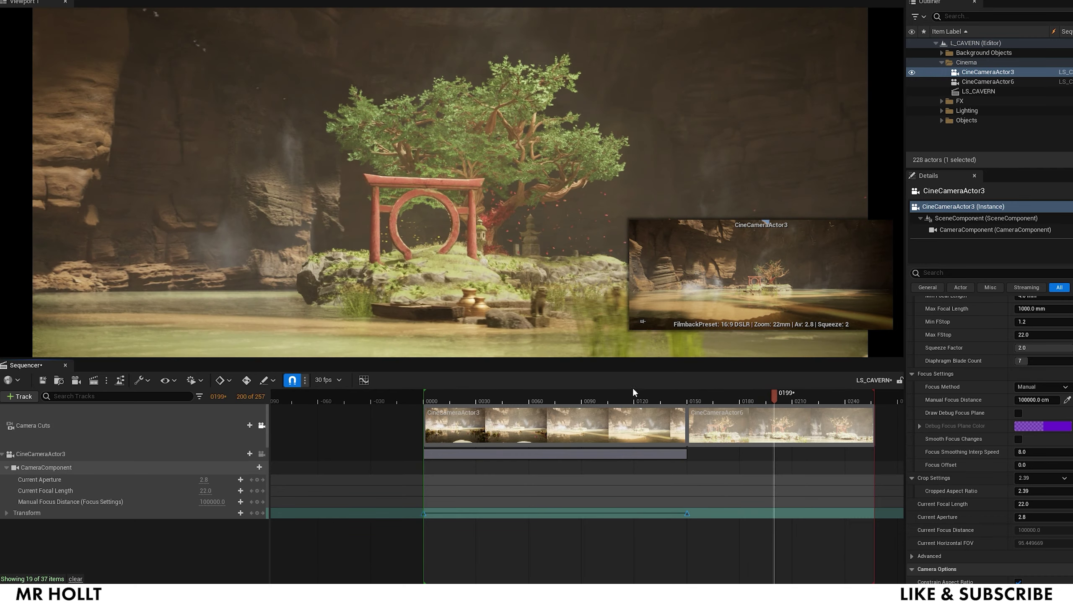
pyautogui.press('space')
pyautogui.click(755, 432)
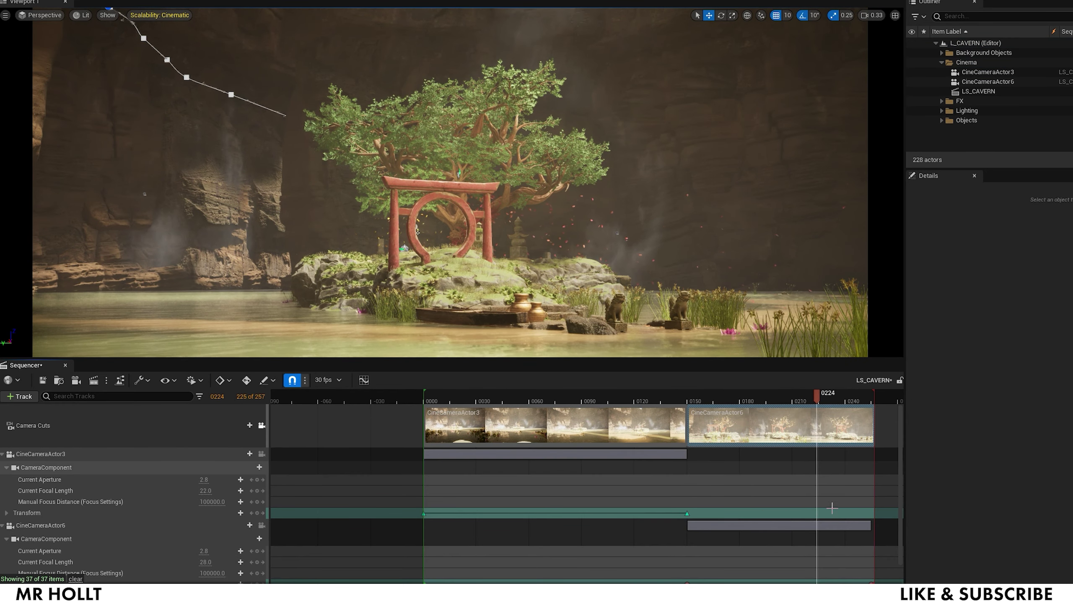
# Set the interpolation of both CineCameraActor6 transform keys to Linear.
pyautogui.click(759, 525)
pyautogui.scroll(-1, 676, 538)
pyautogui.moveTo(652, 531); pyautogui.dragTo(856, 577)
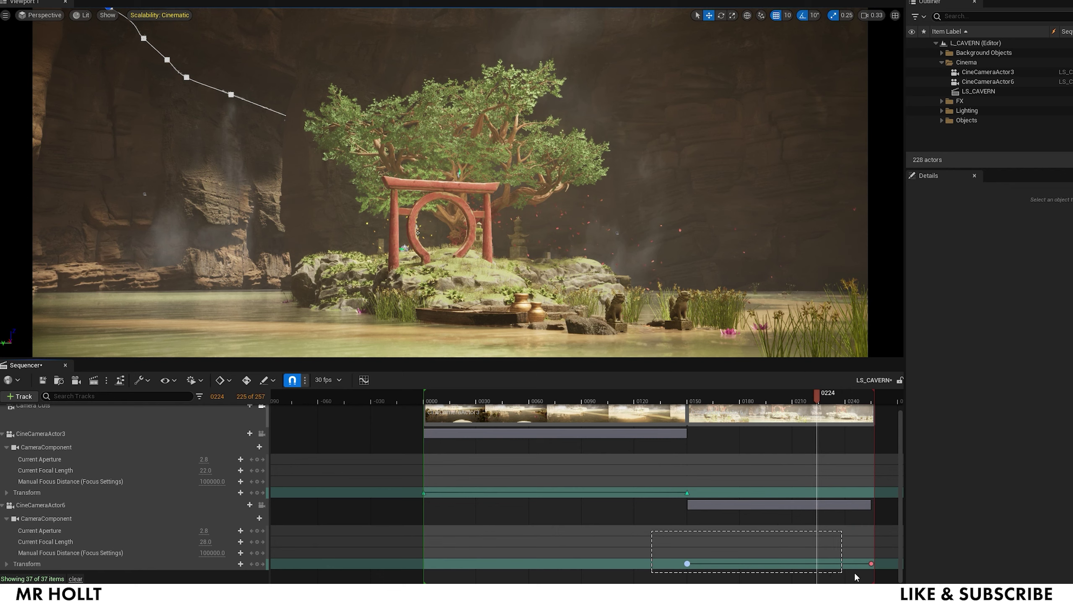
pyautogui.moveTo(719, 557); pyautogui.dragTo(718, 558)
pyautogui.rightClick(696, 514)
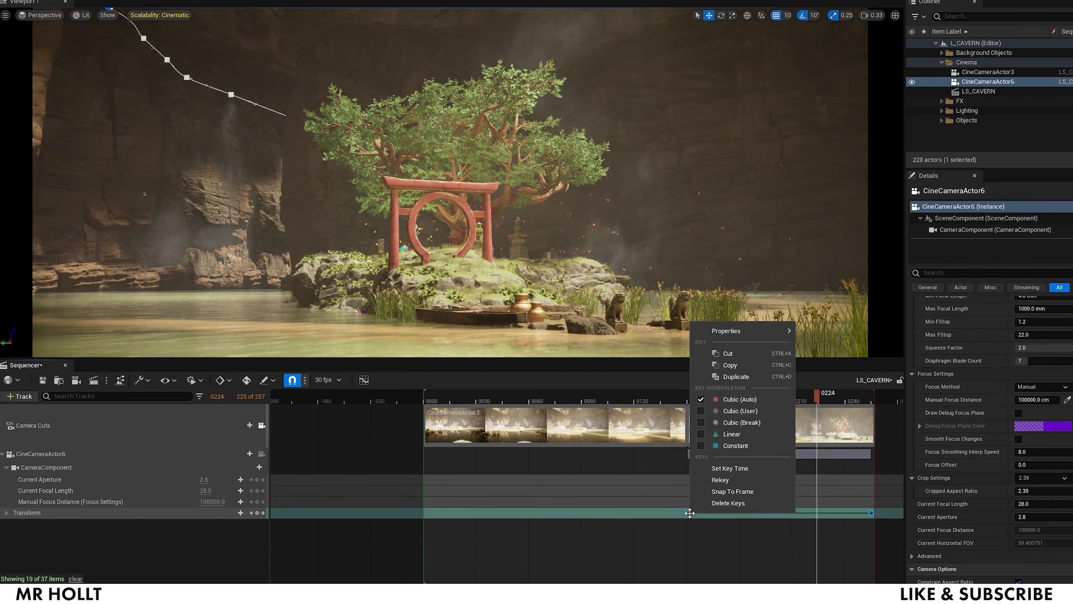
pyautogui.click(700, 436)
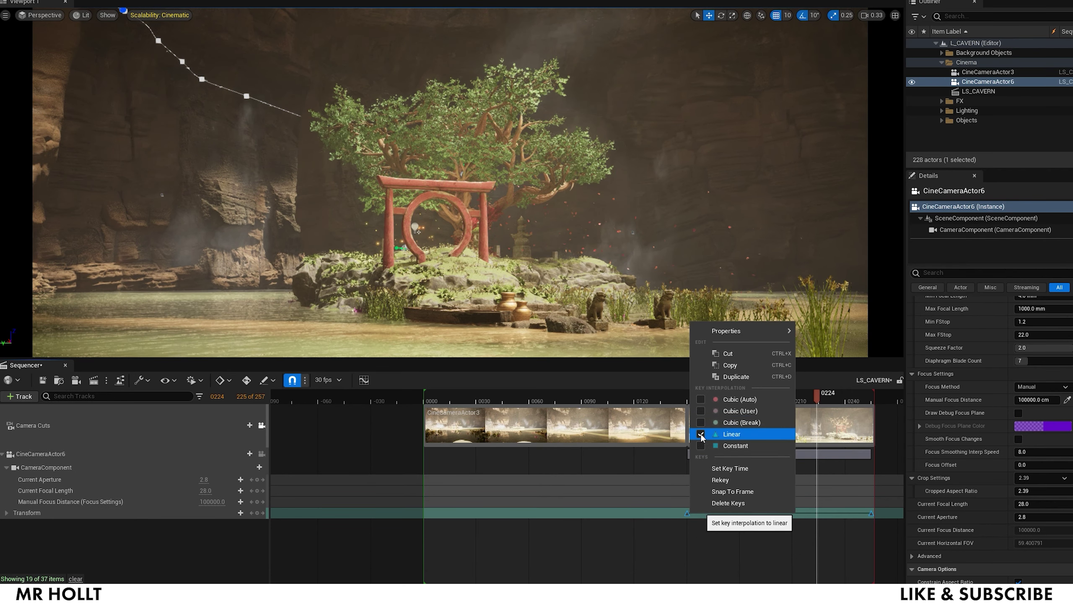
pyautogui.click(669, 544)
# Play the sequence across both shots to frame 230 to review the linear camera moves.
pyautogui.click(463, 393)
pyautogui.press('space')
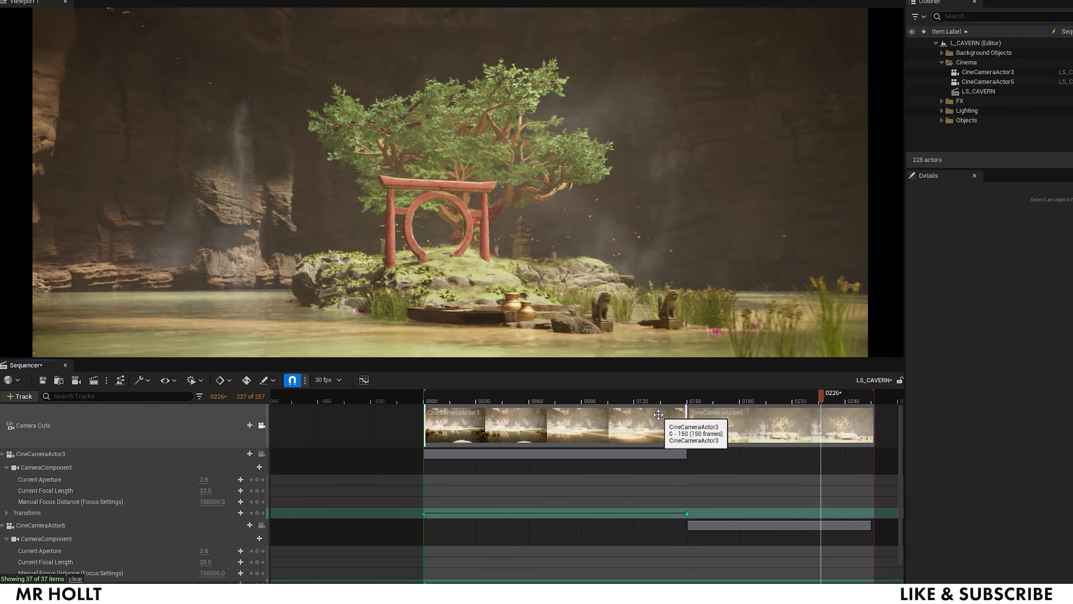
pyautogui.press('space')
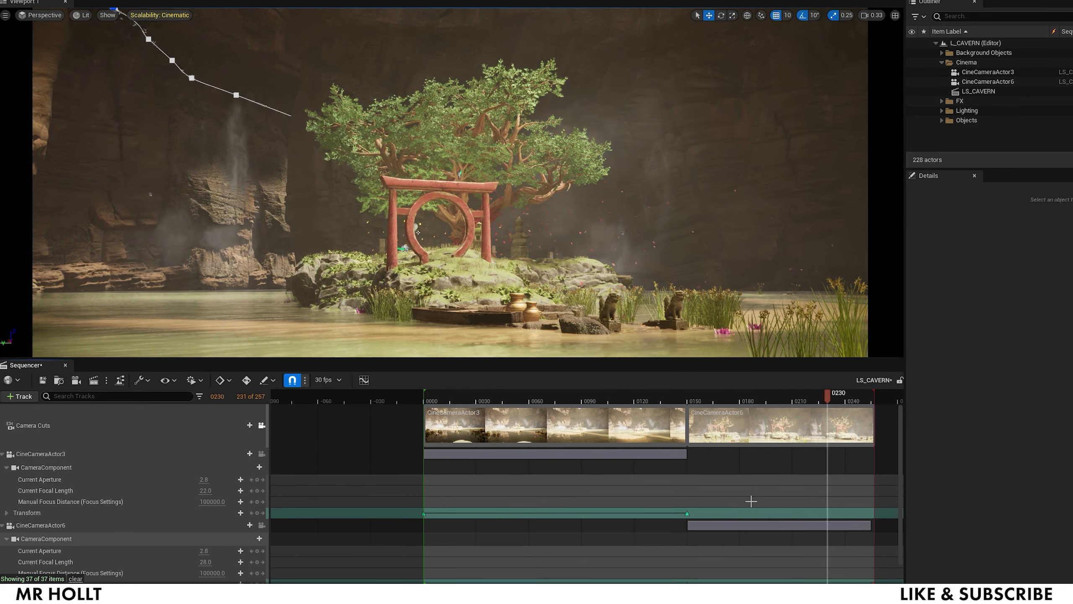
# Check the key interpolation options of CineCameraActor3's transform key at frame 0 without changing them.
pyautogui.moveTo(751, 502); pyautogui.dragTo(426, 513)
pyautogui.rightClick(424, 513)
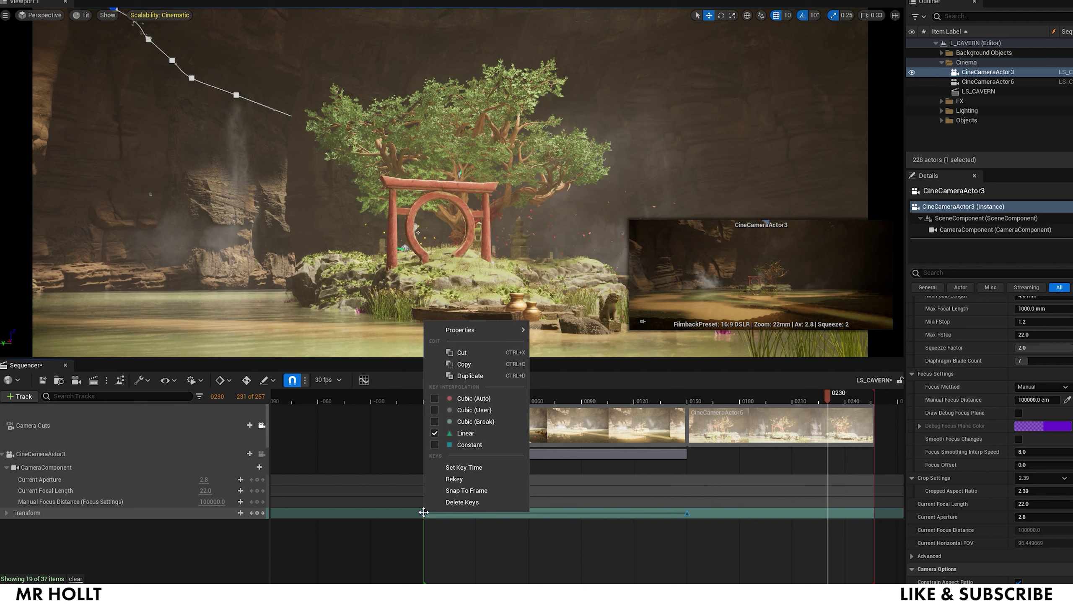
pyautogui.click(339, 438)
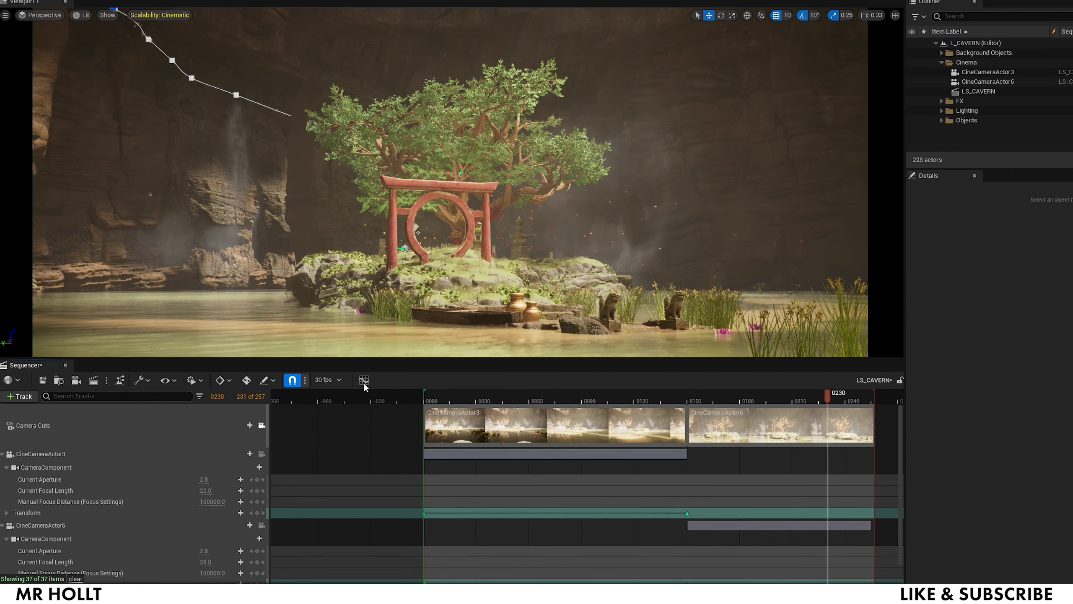
# Examine CineCameraActor3's animation curves in the curve editor, then close it.
pyautogui.click(364, 379)
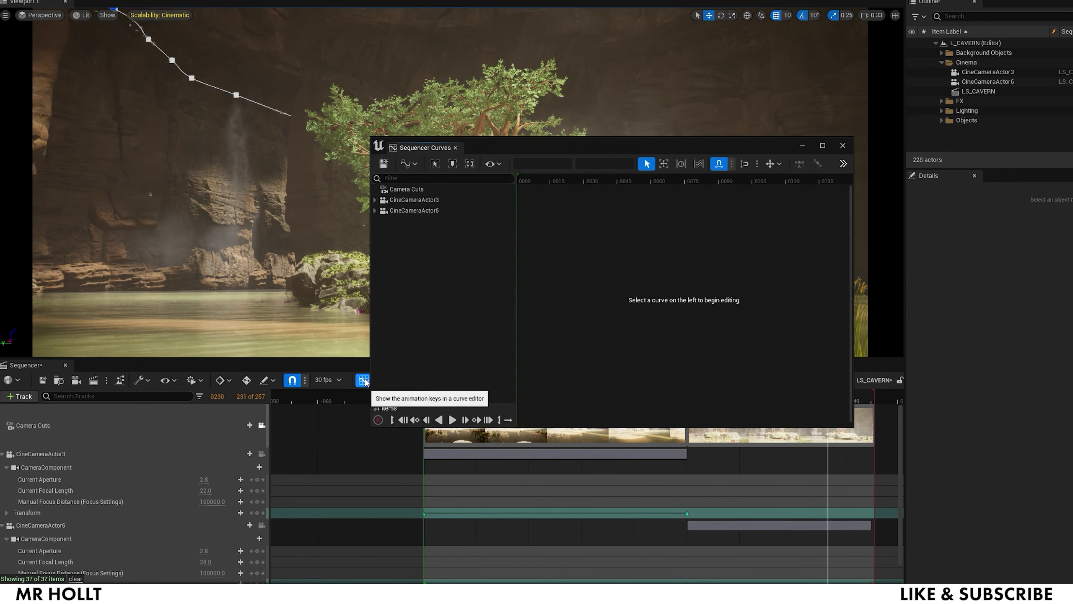
pyautogui.click(412, 200)
pyautogui.scroll(-10, 608, 359)
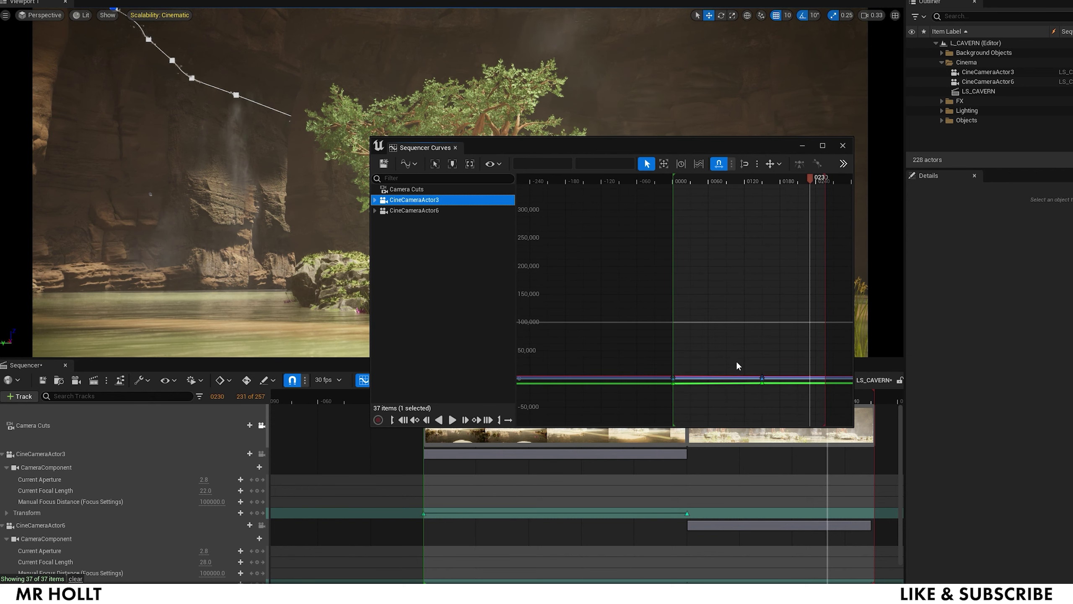
pyautogui.scroll(4, 736, 361)
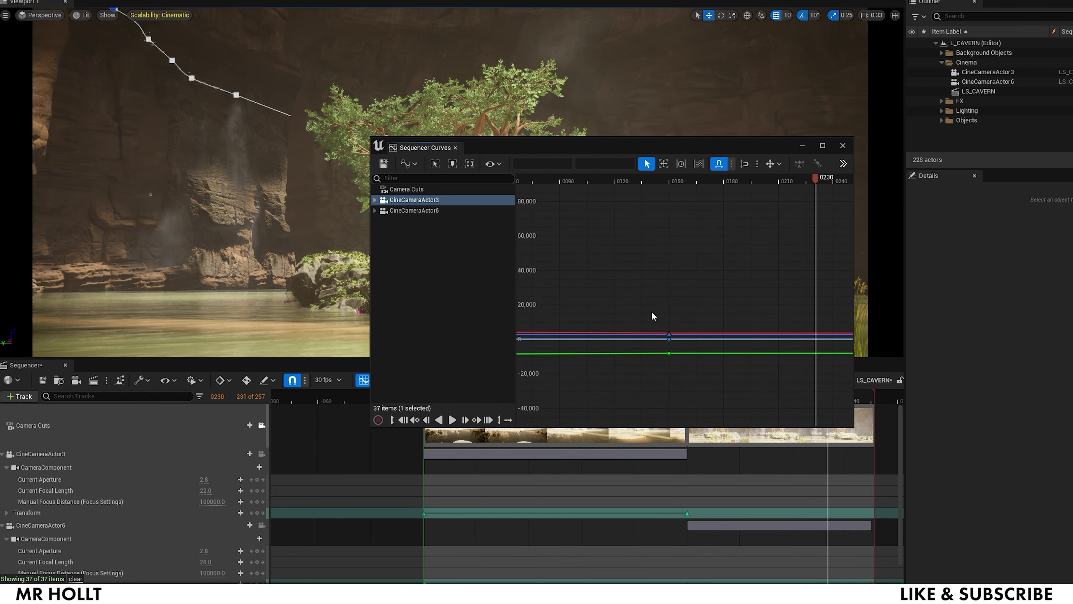
pyautogui.scroll(-2, 651, 311)
pyautogui.moveTo(713, 302); pyautogui.dragTo(673, 301, button='right')
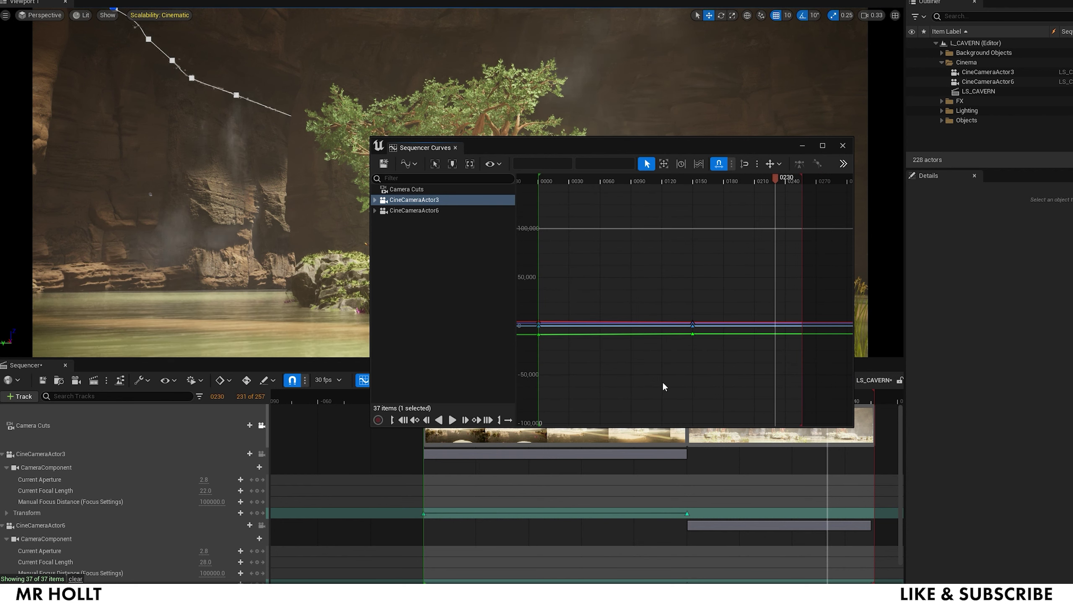
pyautogui.click(843, 145)
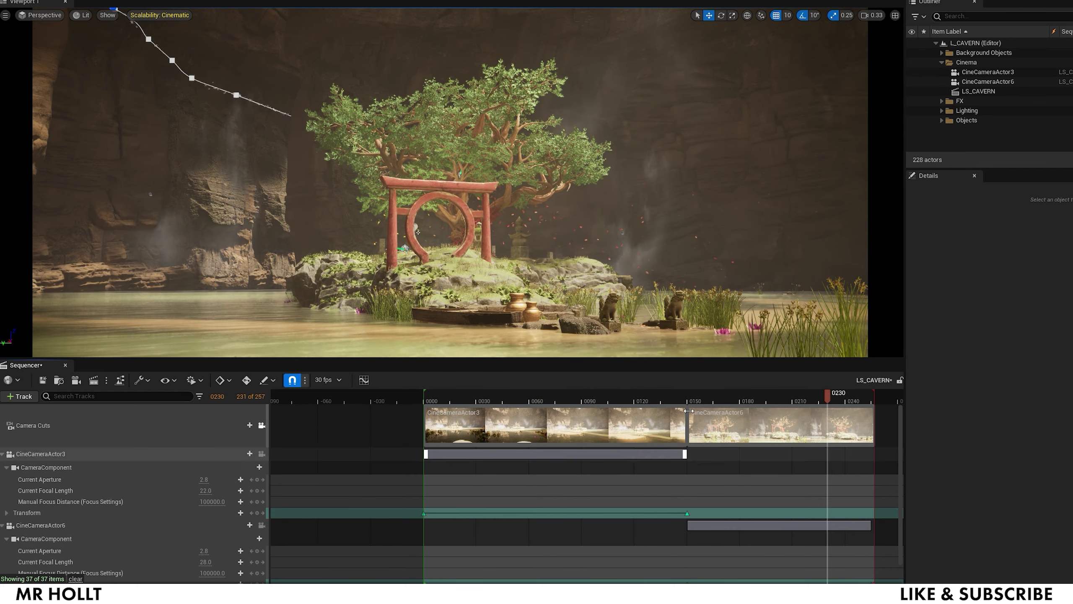
# Scrub the first shot to frame 67 and on to frame 122, and try disabling timeline snapping.
pyautogui.moveTo(689, 401); pyautogui.dragTo(543, 402)
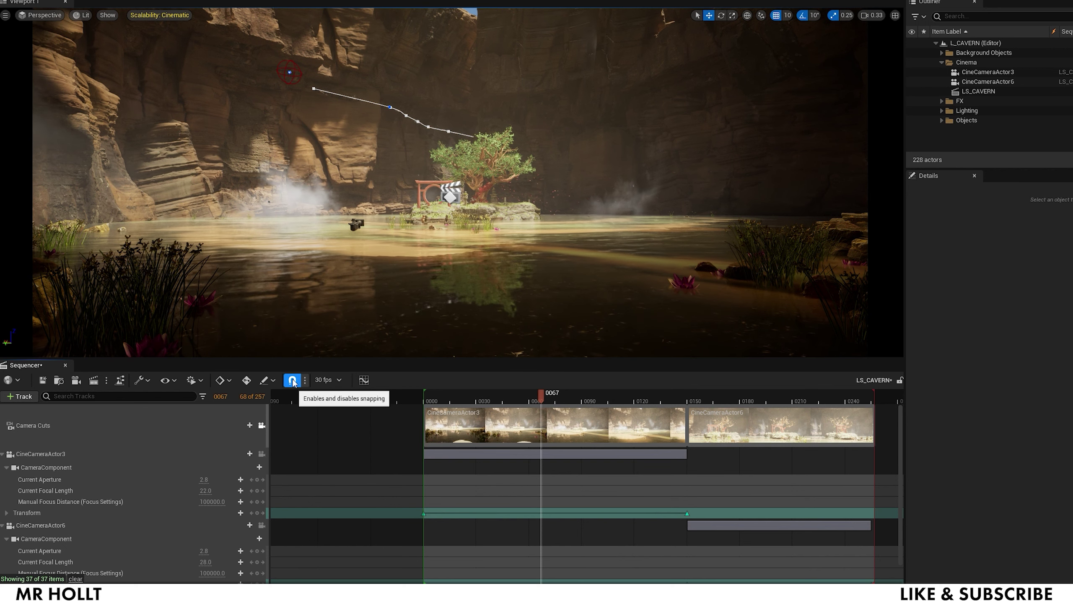
pyautogui.moveTo(543, 402); pyautogui.dragTo(638, 409)
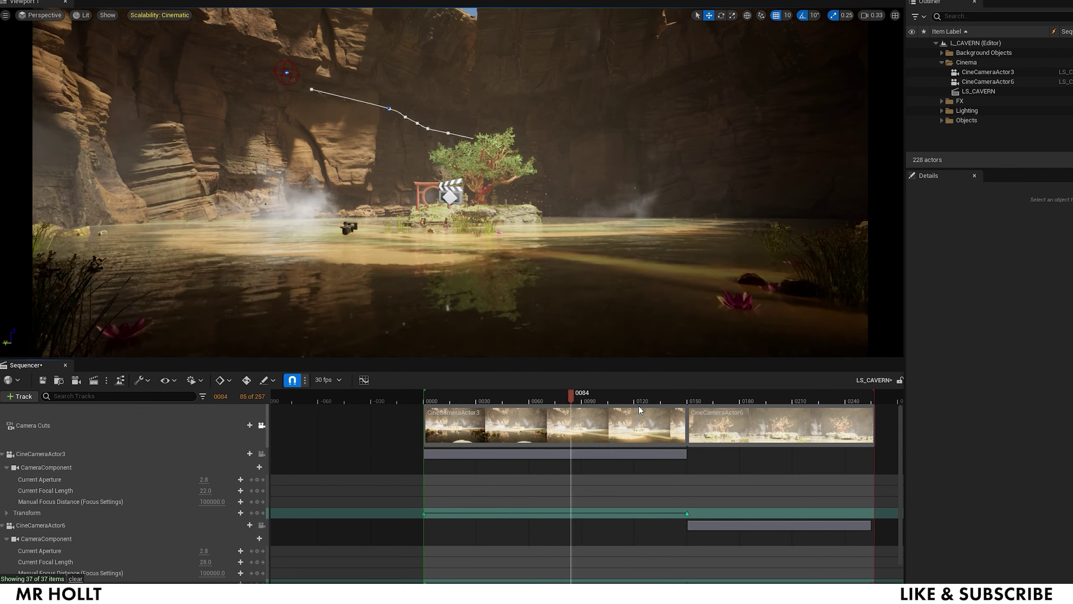
pyautogui.click(726, 521)
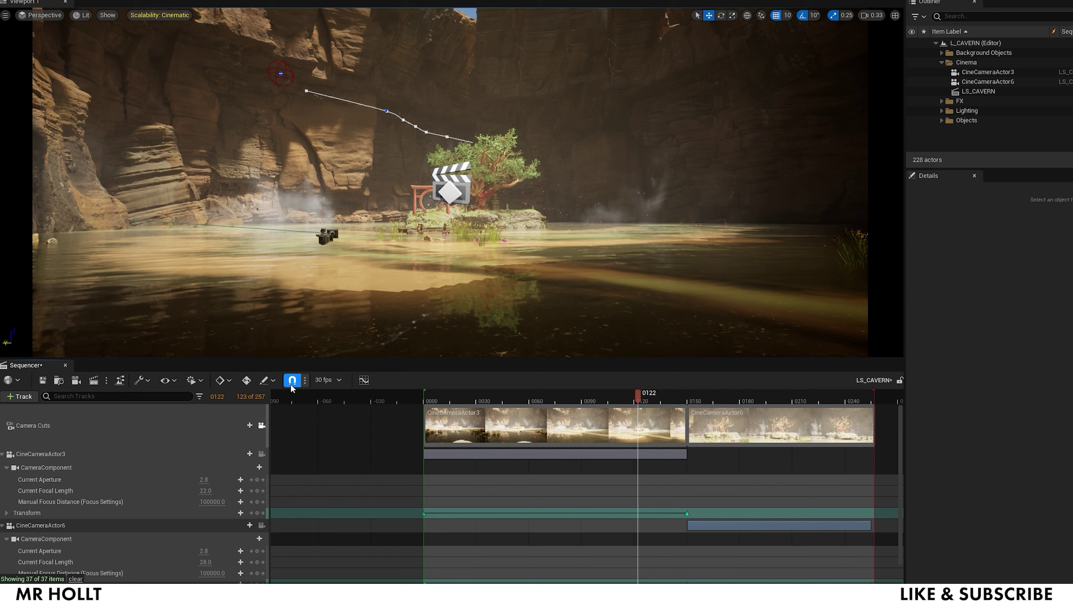
pyautogui.click(295, 386)
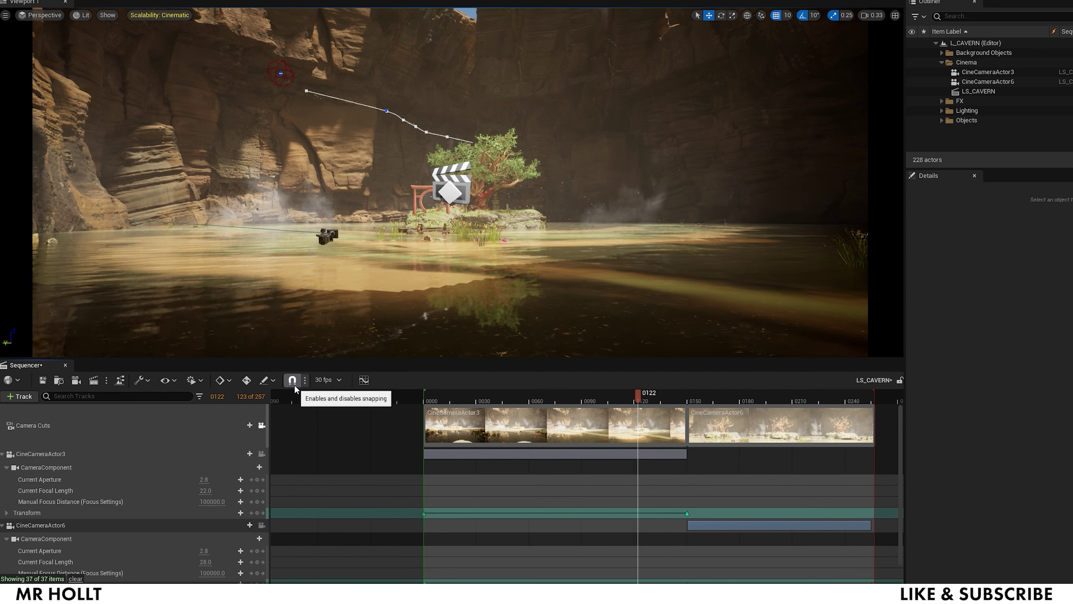
# Try the sequence display rate at 60 fps, at 24 fps and again at 60 fps.
pyautogui.click(333, 383)
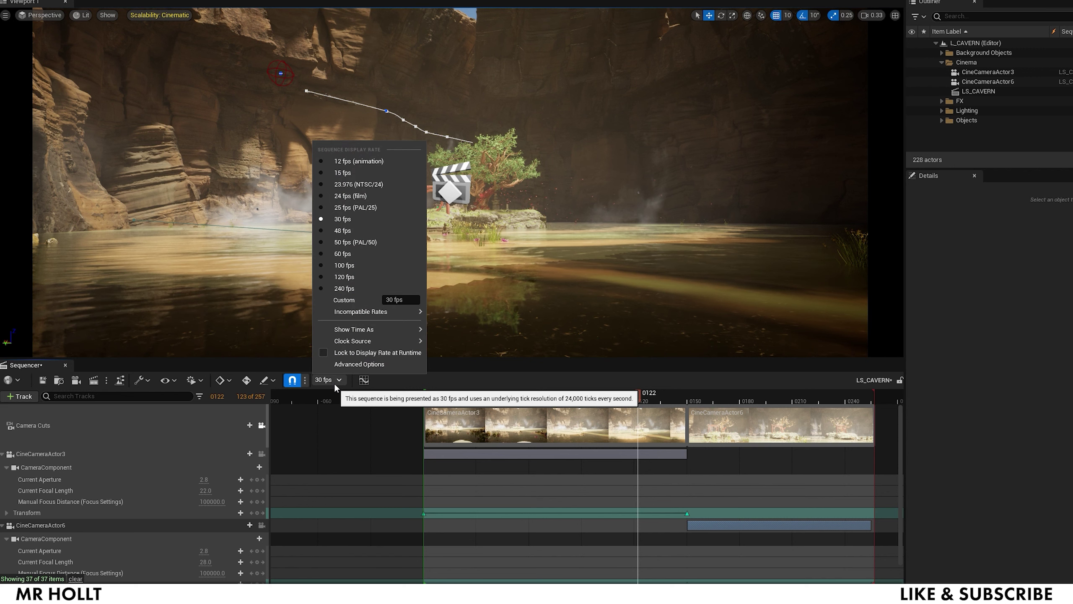
pyautogui.click(325, 256)
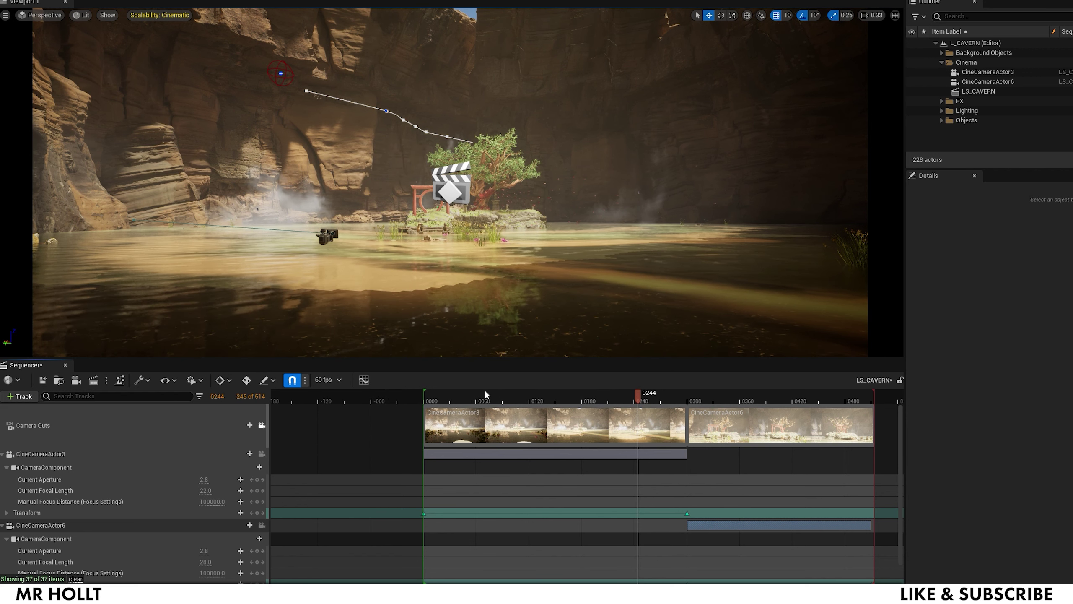
pyautogui.click(327, 382)
pyautogui.click(351, 206)
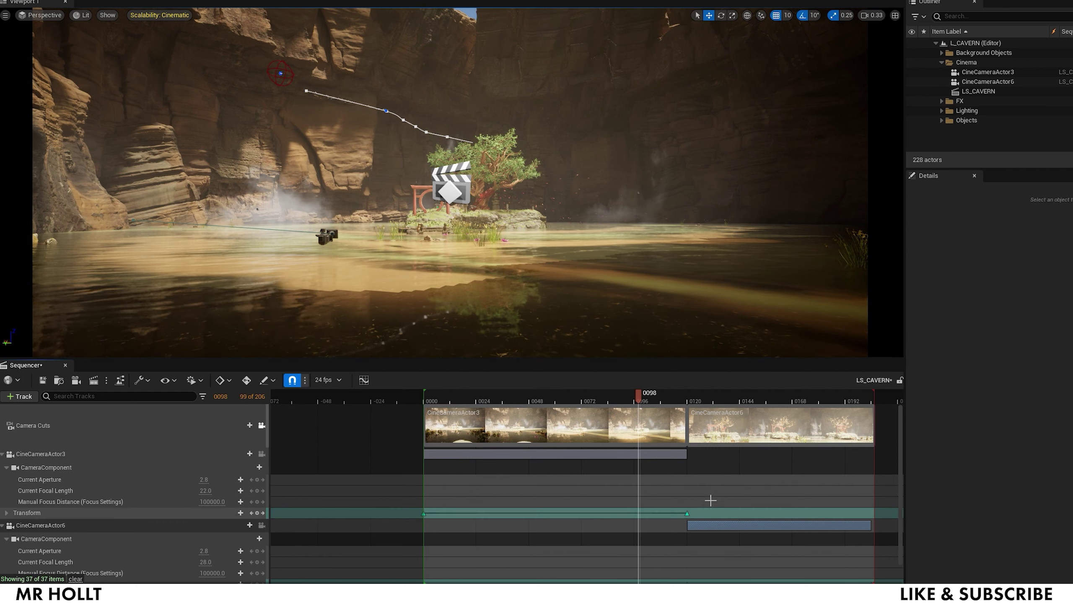
pyautogui.click(327, 380)
pyautogui.click(342, 254)
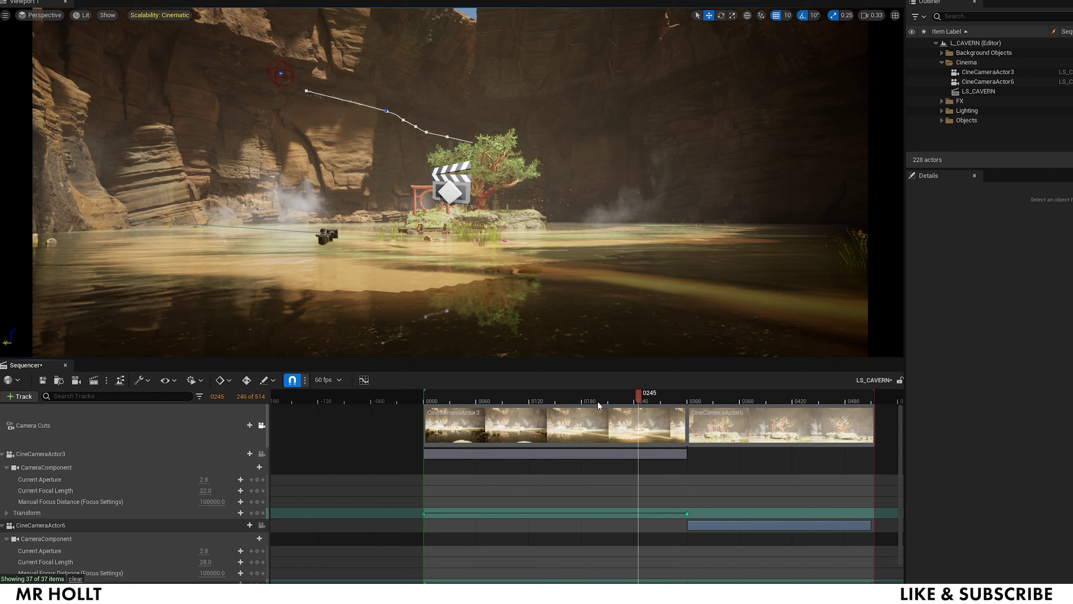
# Set the sequence display rate to 24 fps (film) and move the playhead to frame 18.
pyautogui.click(329, 380)
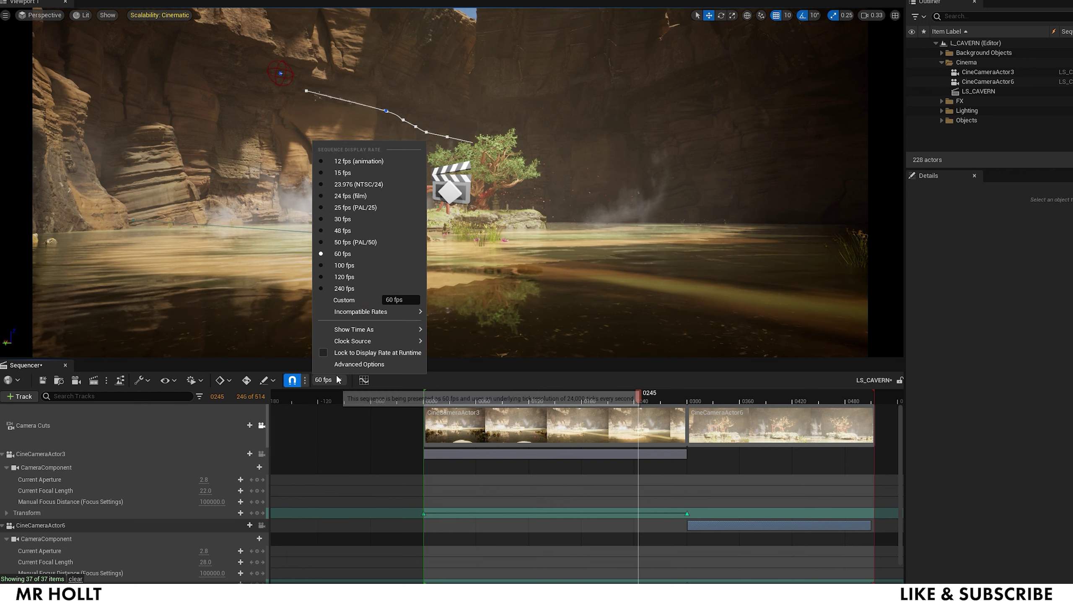
pyautogui.click(351, 195)
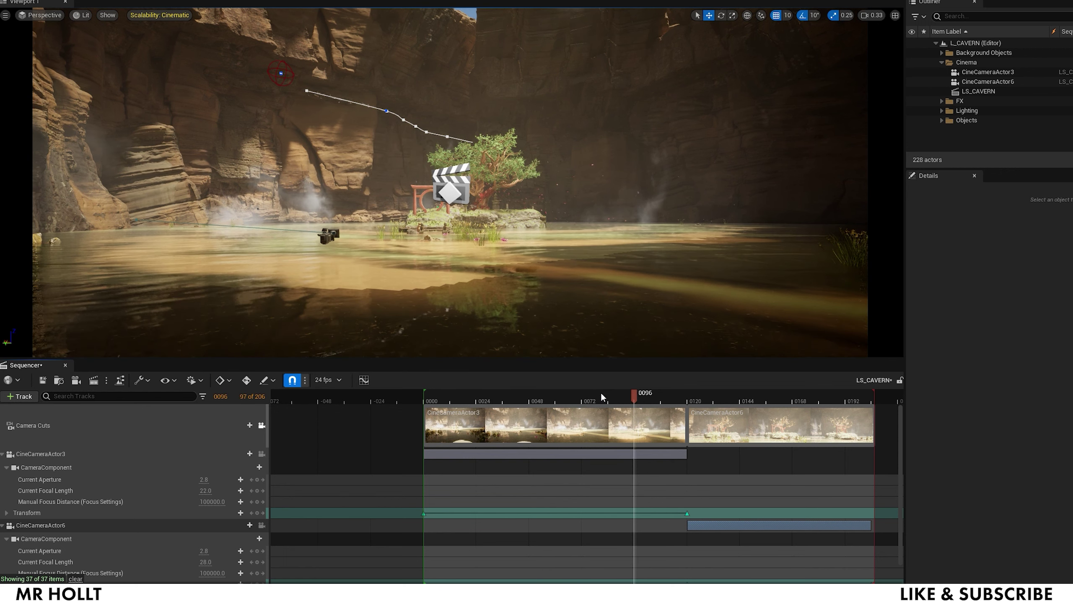
pyautogui.click(507, 399)
pyautogui.click(464, 399)
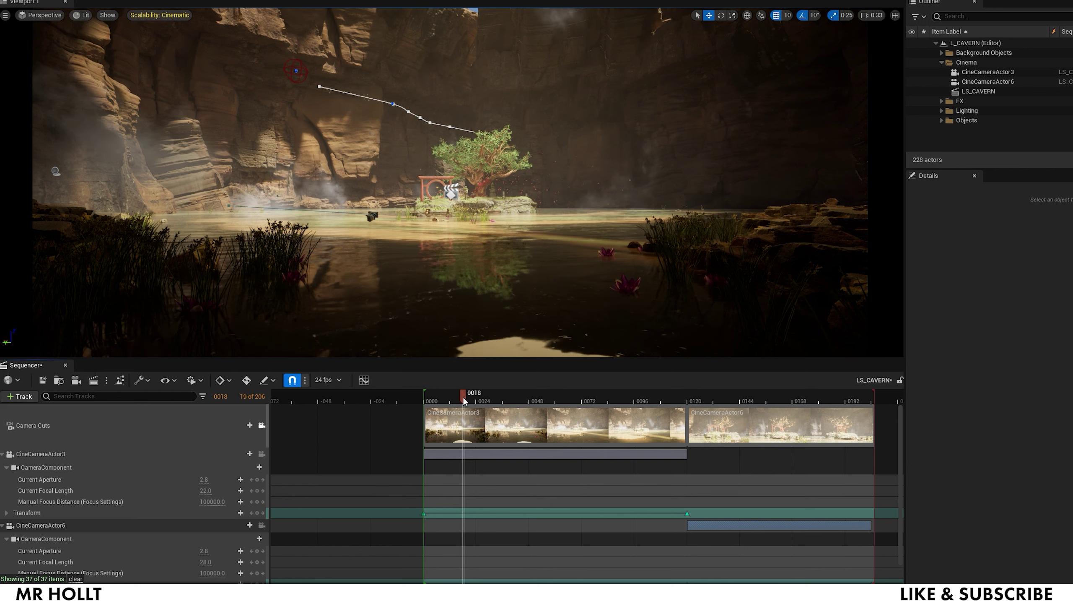
pyautogui.scroll(-2, 208, 459)
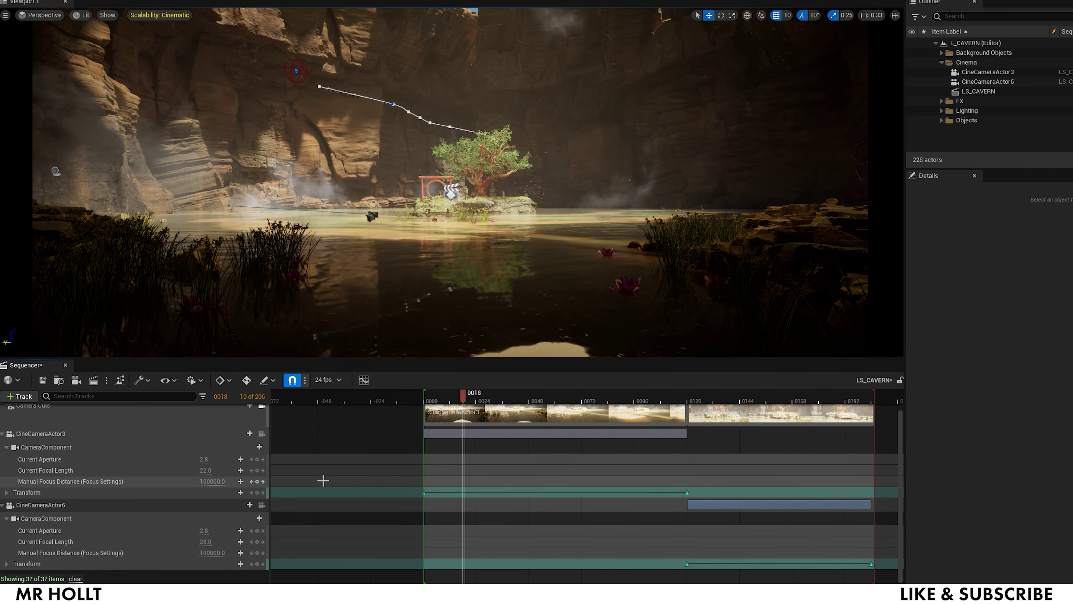